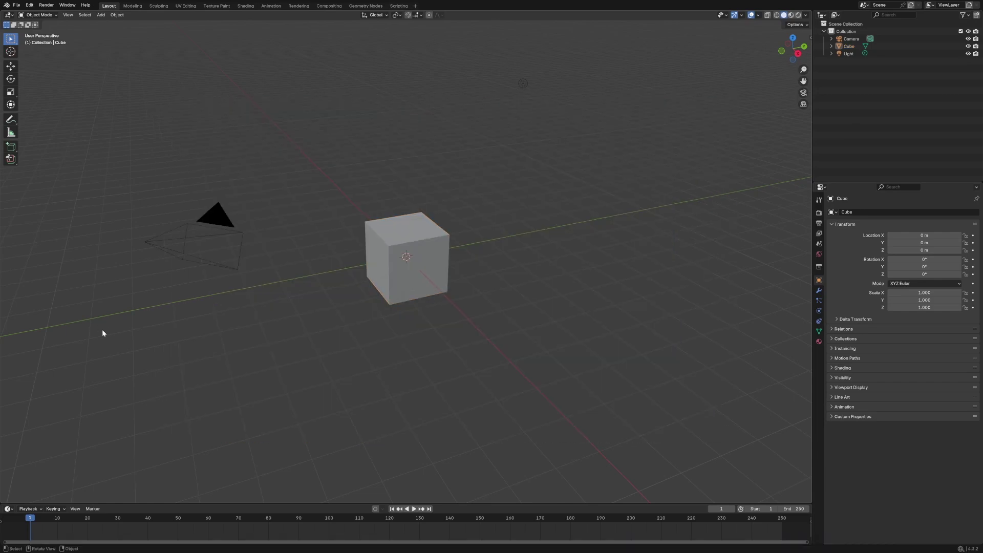
Add a Bézier curve and move it beside the cube, to about X 1.55 m, Y -3.16 m, Z -1.31 m
middle_drag(471, 305, 319, 293)
key(shift+a)
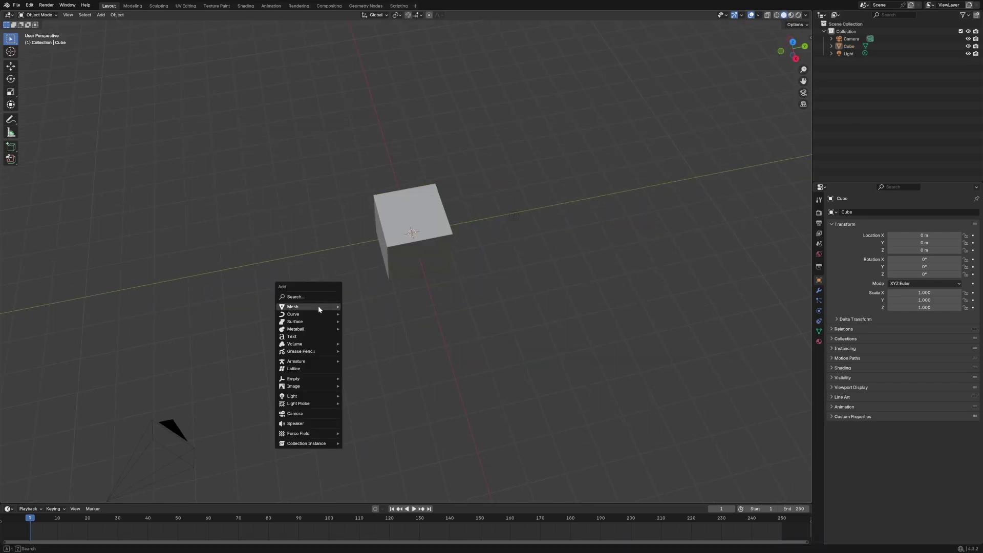
mouse_move(311, 314)
click(353, 313)
key(g)
click(327, 374)
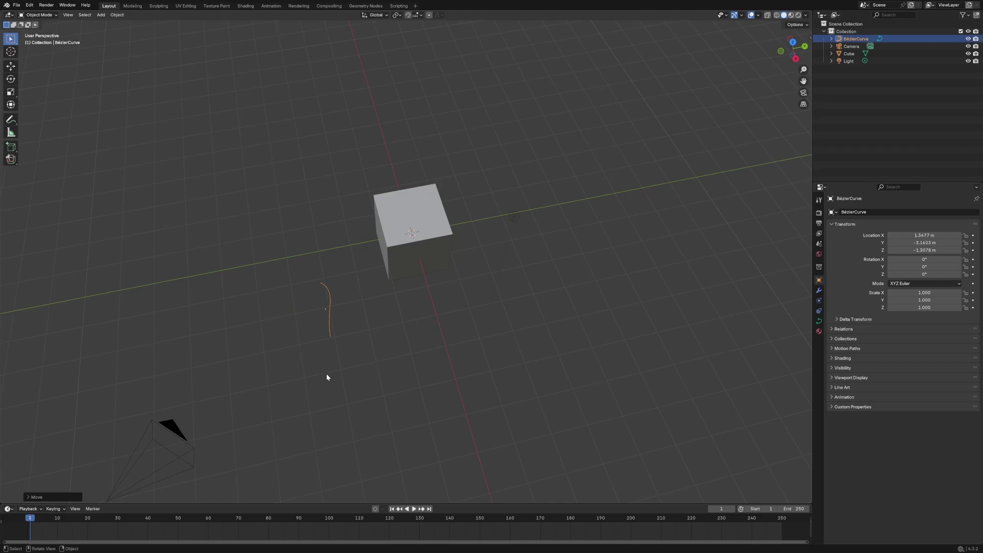
Put the Bézier curve in a new collection named "curve instances" and place a duplicate of the curve near the original
click(393, 340)
click(326, 308)
key(m)
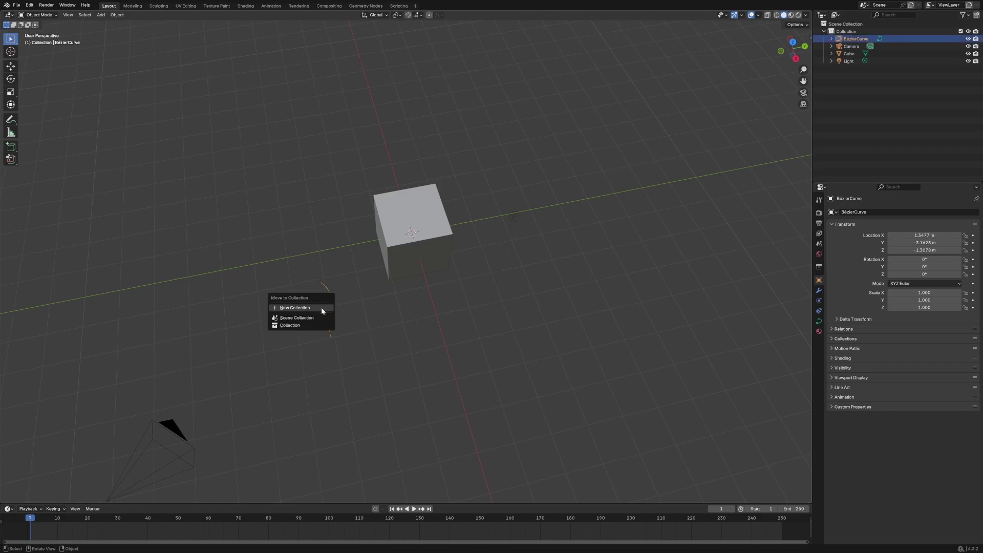
click(318, 307)
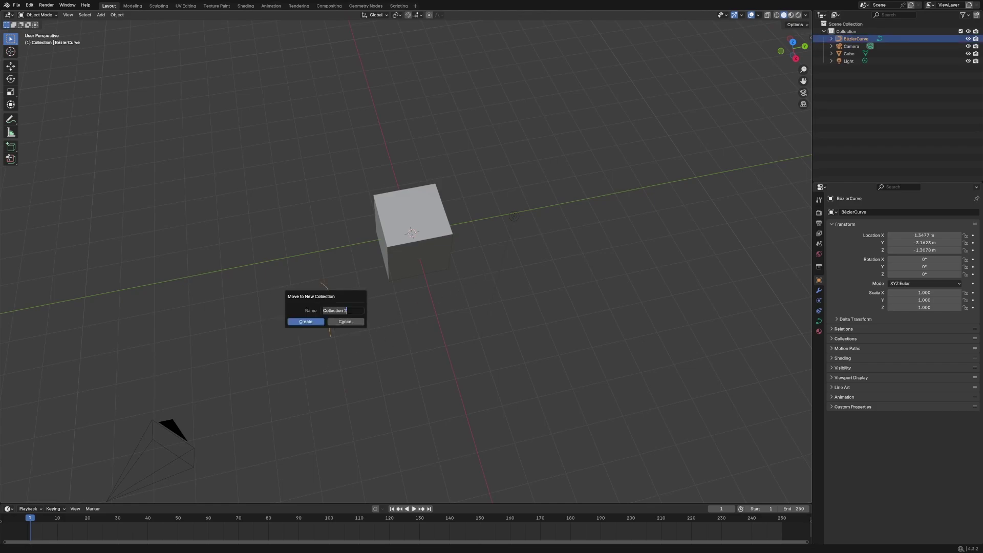
text(curve instances)
key(Return)
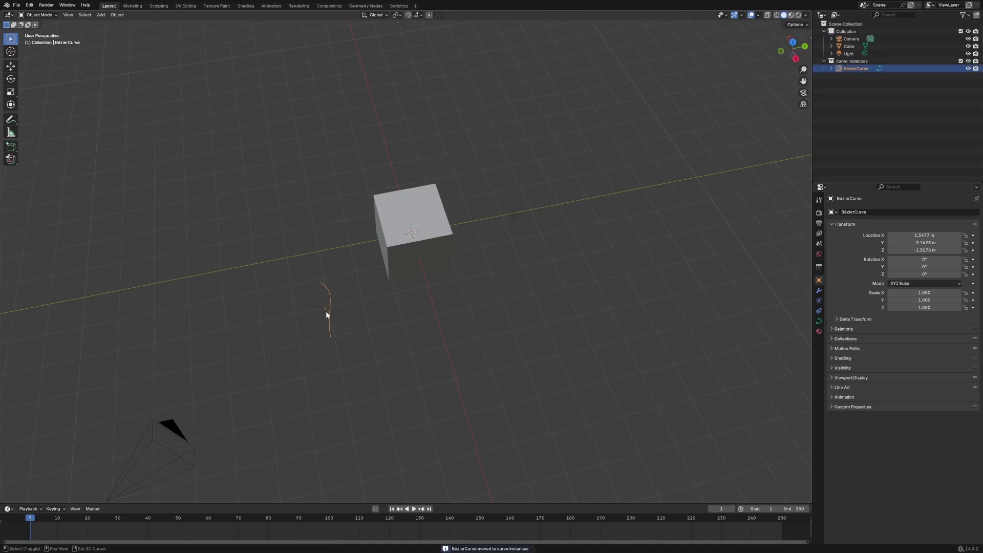
key(shift+d)
click(386, 327)
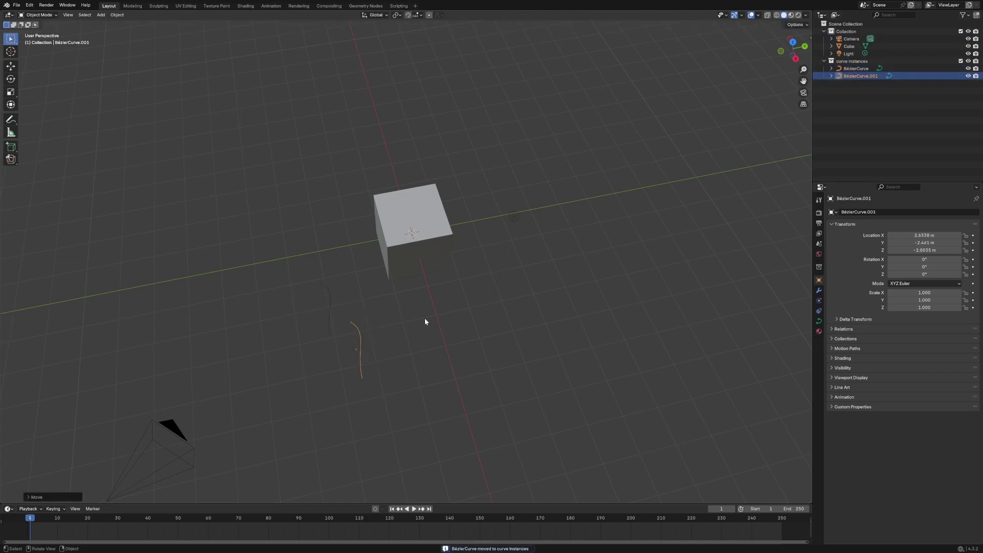
Rename the default cube as "geo node system"
click(395, 253)
key(F2)
text(geo)
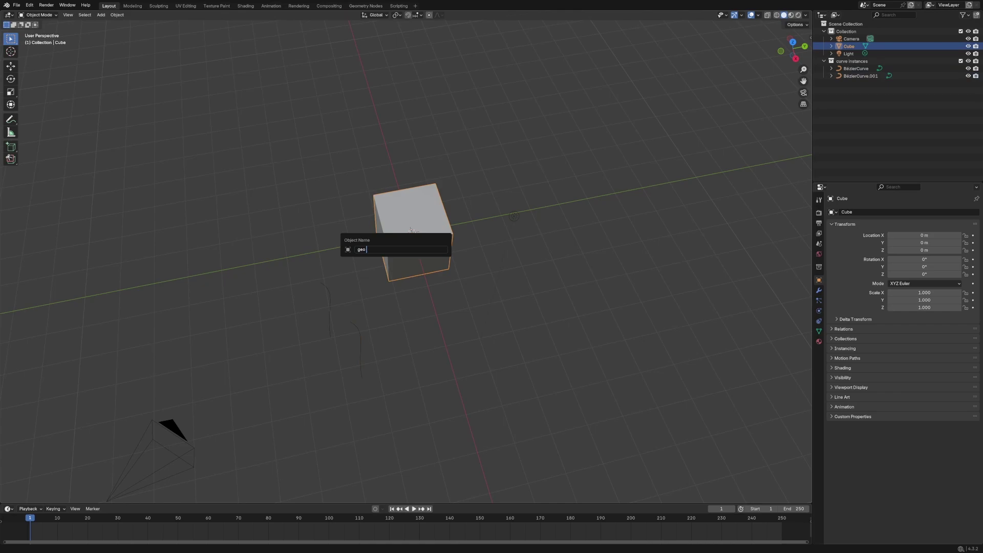
text( node system)
key(Return)
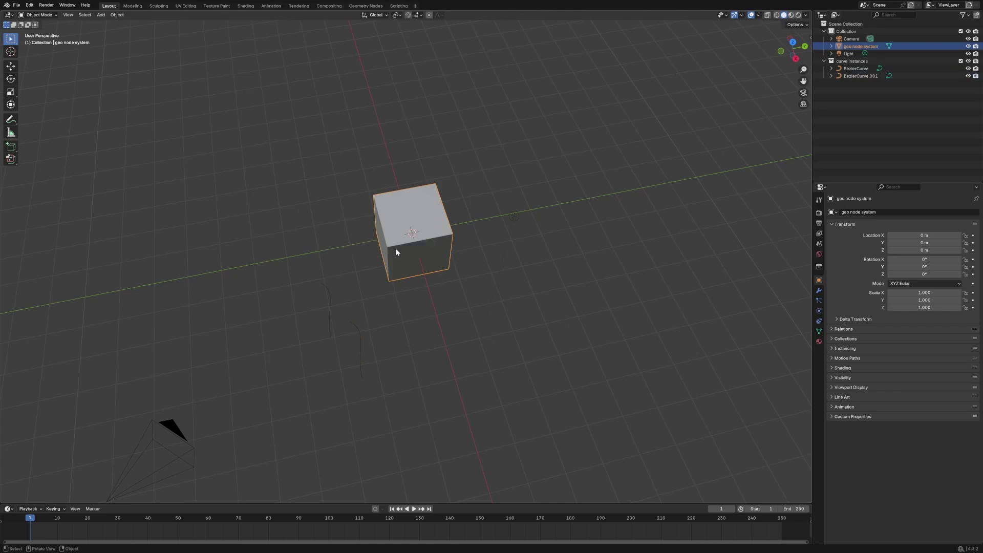
Create a new geometry node tree on the geo node system object in the Geometry Nodes workspace
click(523, 158)
click(396, 241)
click(360, 6)
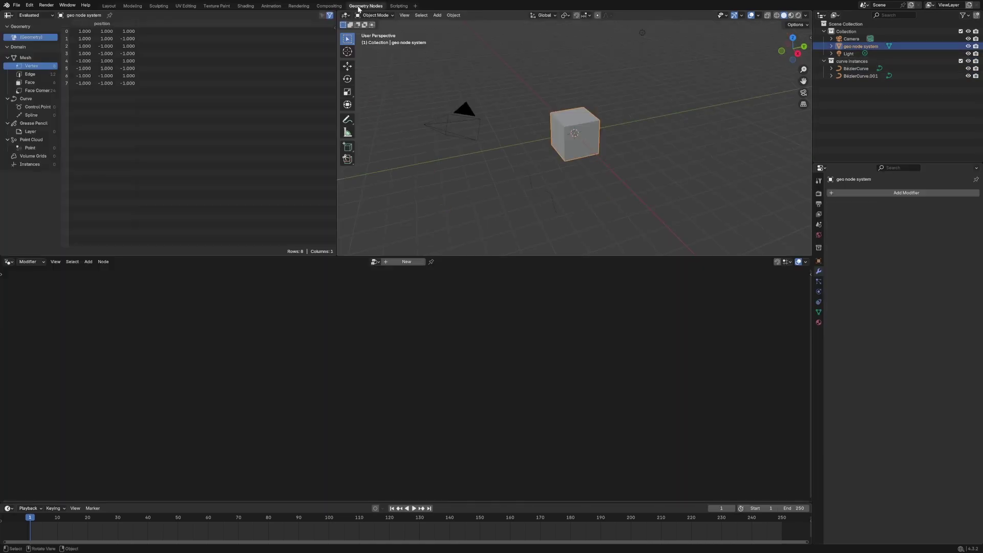
click(407, 262)
drag(256, 417, 189, 387)
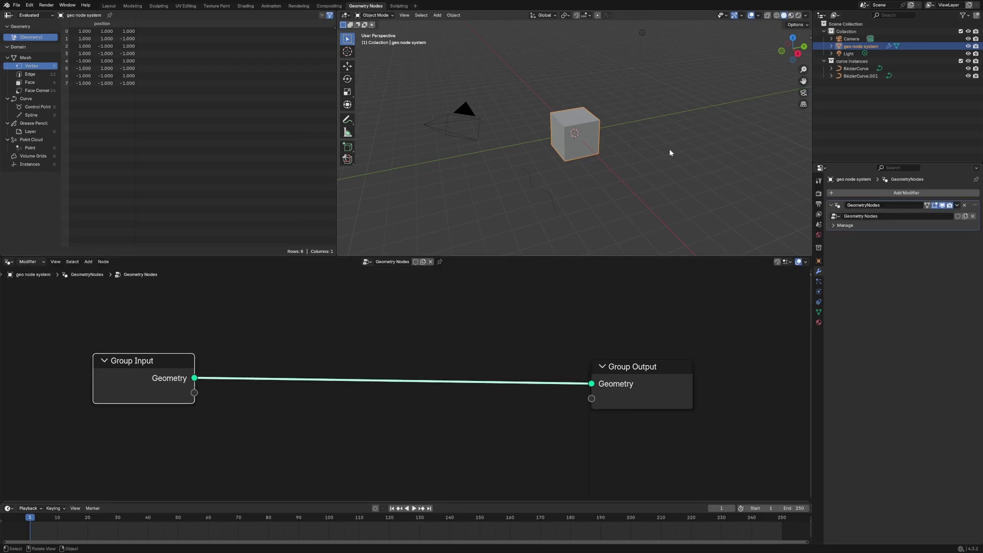
Bring the curve instances collection into the node tree as a Collection Info node and spread the Group Input and Group Output apart
drag(852, 61, 259, 424)
click(389, 410)
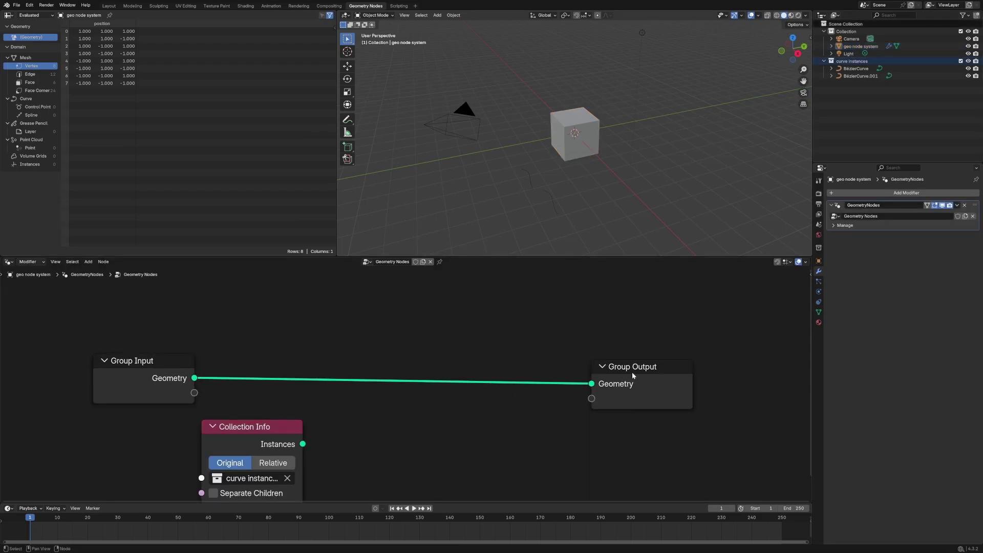
drag(631, 373, 669, 353)
drag(167, 392, 129, 367)
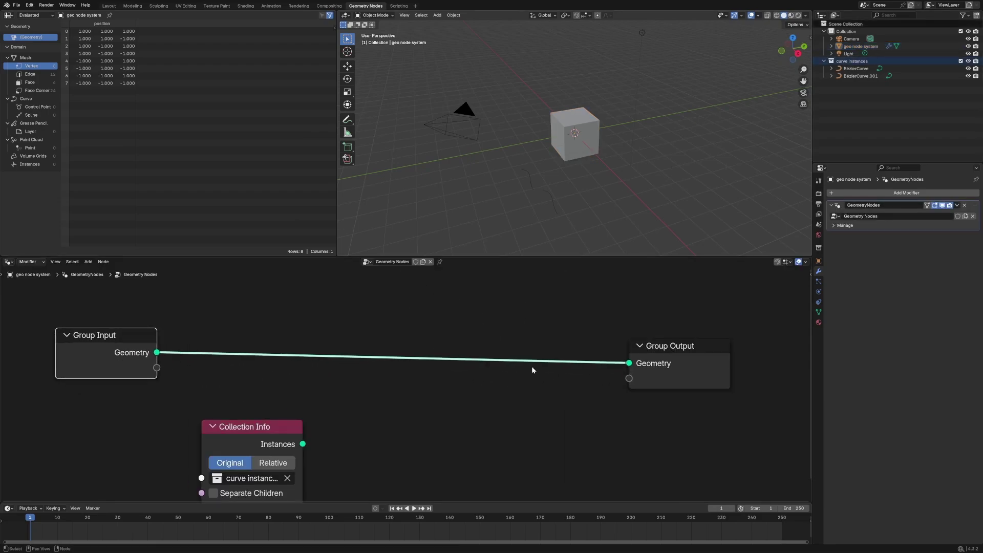
Insert a Curve Circle node feeding the Group Output and set its resolution to 4
click(792, 38)
click(439, 416)
key(shift+a)
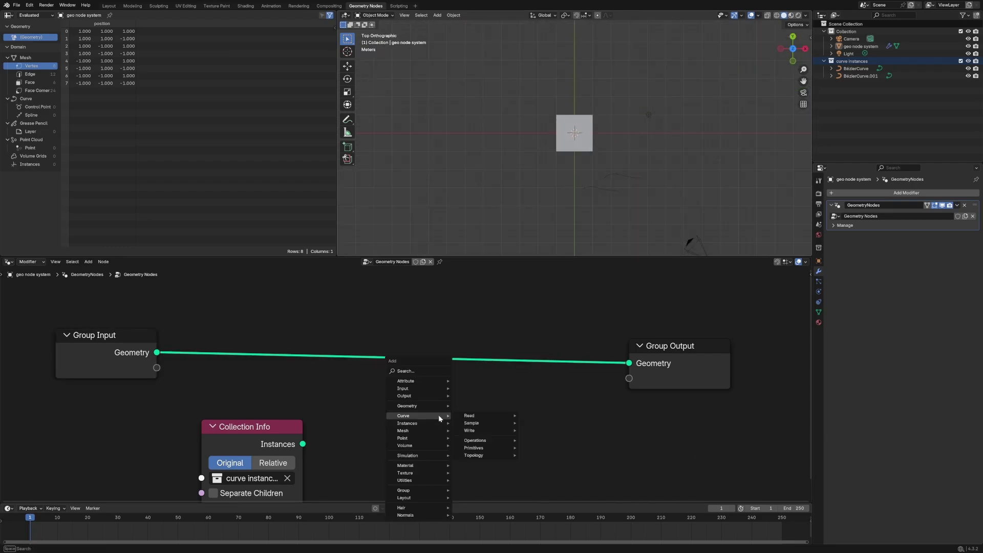
text(curve ci)
key(Return)
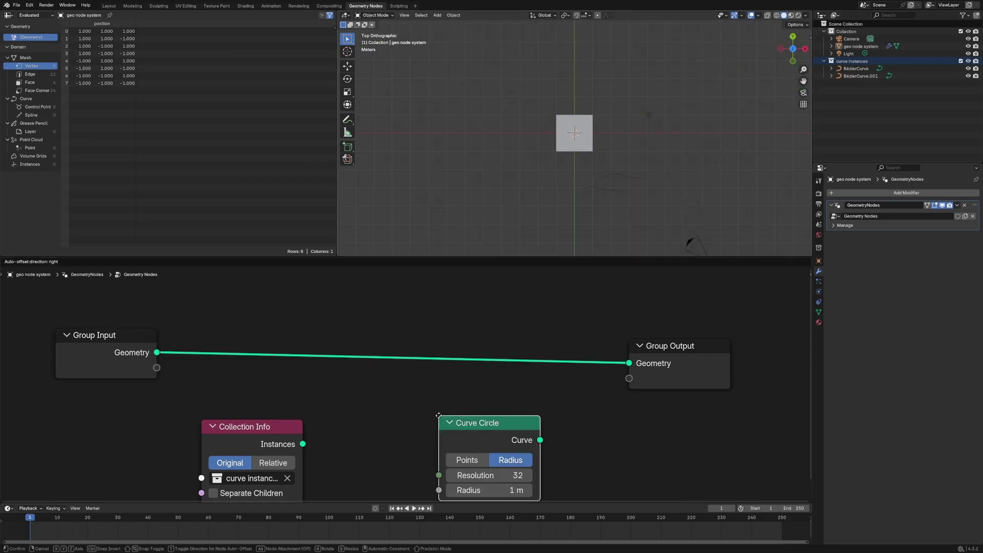
click(373, 407)
click(373, 405)
text(4)
key(Return)
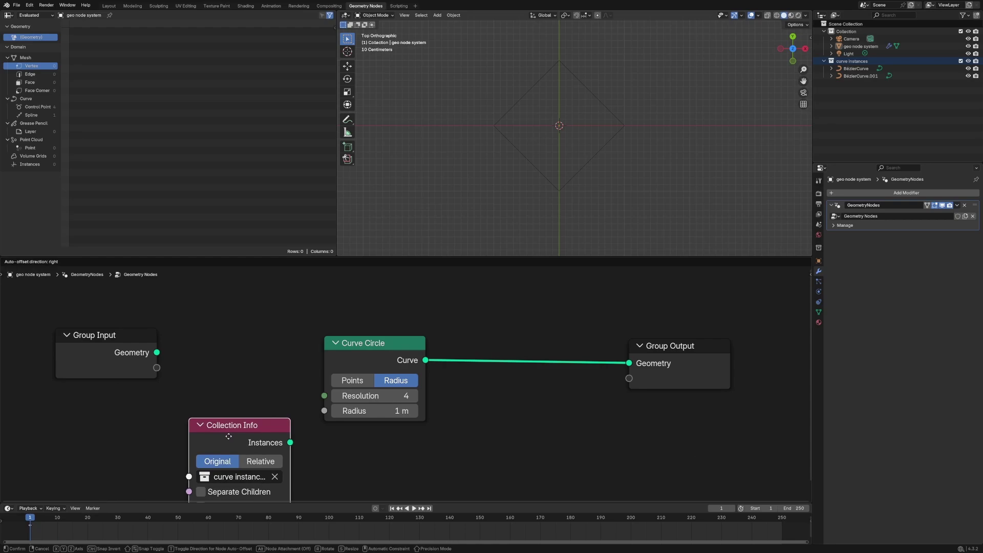
Rearrange the Curve Circle, Collection Info and Group Output nodes to leave space before the Group Output
drag(229, 435, 205, 443)
drag(371, 352, 272, 341)
drag(646, 369, 654, 354)
drag(230, 446, 417, 448)
scroll(409, 389, down, 2)
middle_drag(590, 410, 497, 320)
drag(567, 282, 604, 313)
scroll(457, 337, down, 2)
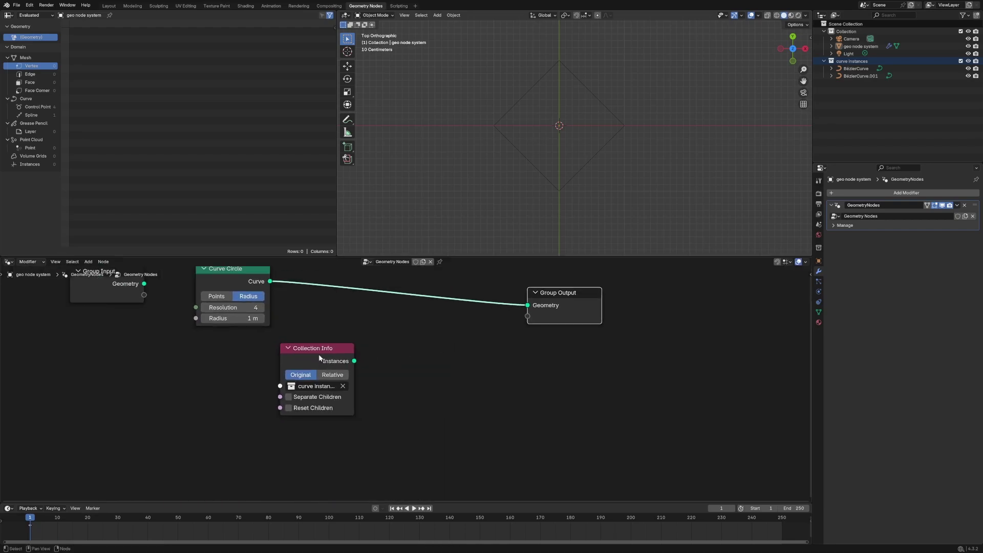
drag(321, 357, 267, 395)
drag(568, 314, 592, 311)
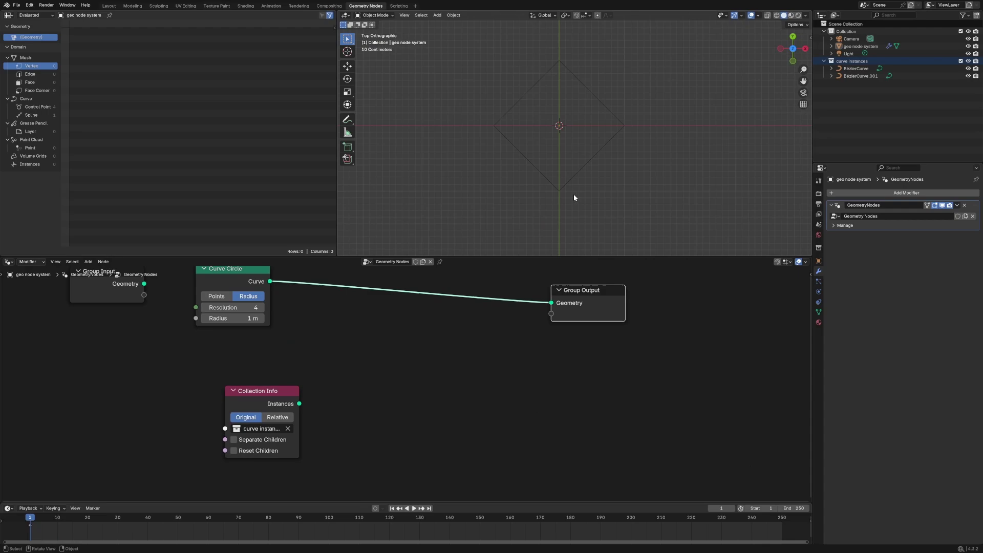
Insert an Instance on Points node between Curve Circle and Group Output, and feed the Collection Info instances into its Instance input
click(480, 328)
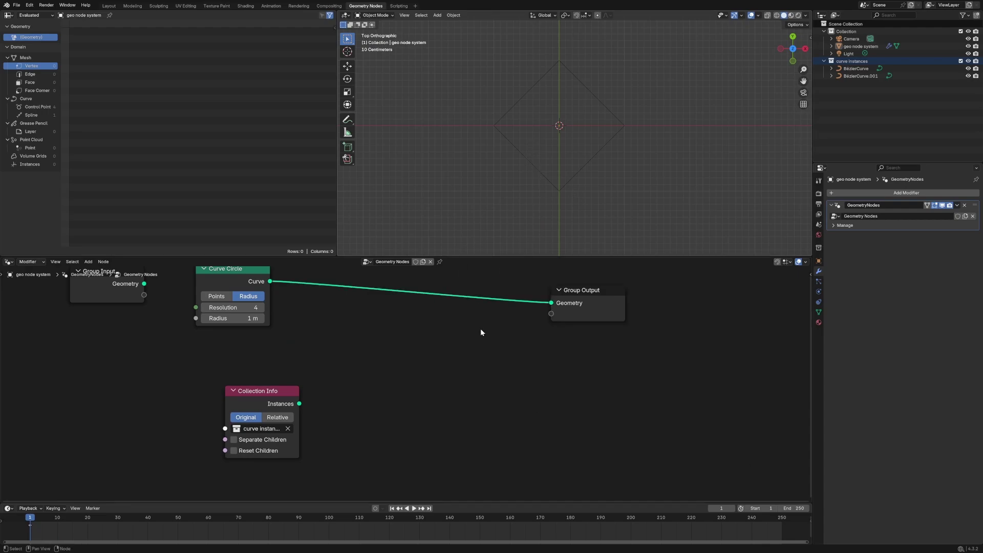
key(shift+a)
mouse_move(482, 331)
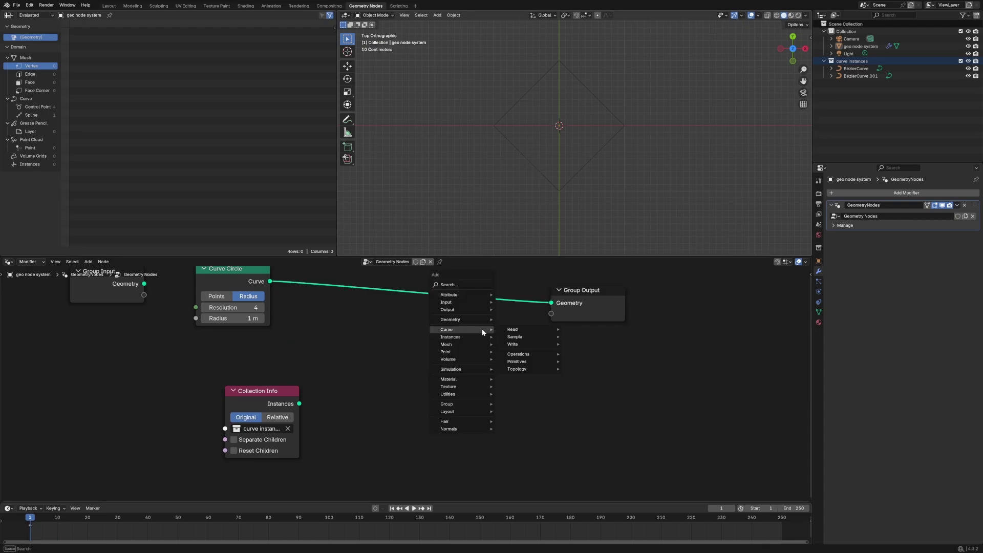
text(instance)
key(Return)
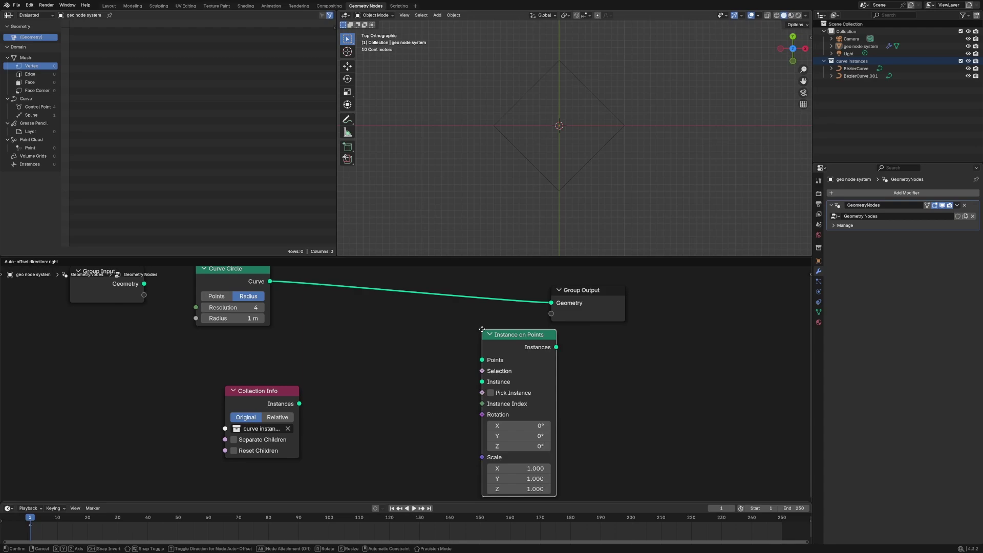
click(431, 280)
drag(300, 404, 436, 338)
Switch the Collection Info node to Relative space and shift the node further from Instance on Points
middle_drag(551, 182, 568, 205)
click(278, 417)
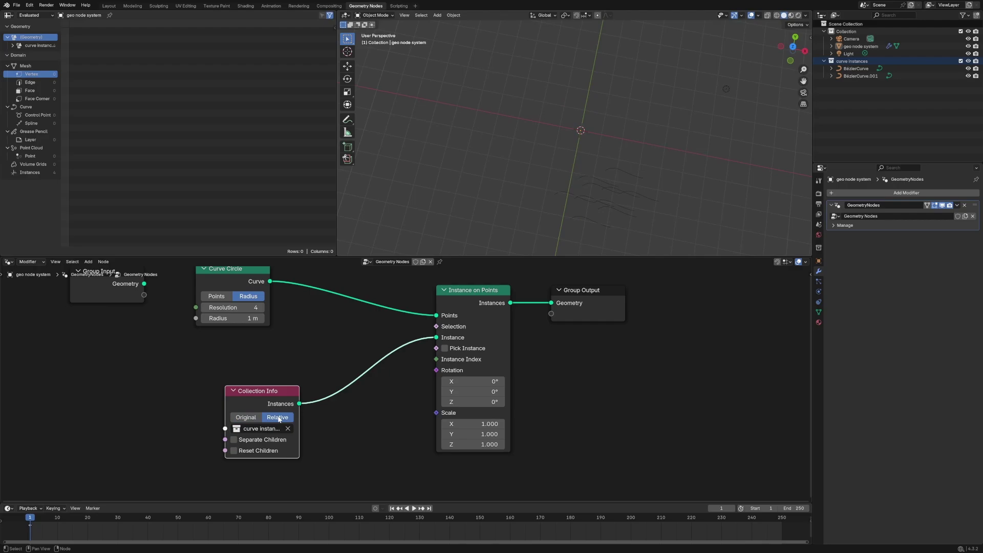
drag(271, 405, 238, 425)
Set the Curve Circle radius to 0.1 m
middle_drag(494, 228, 514, 205)
click(244, 320)
text(.1)
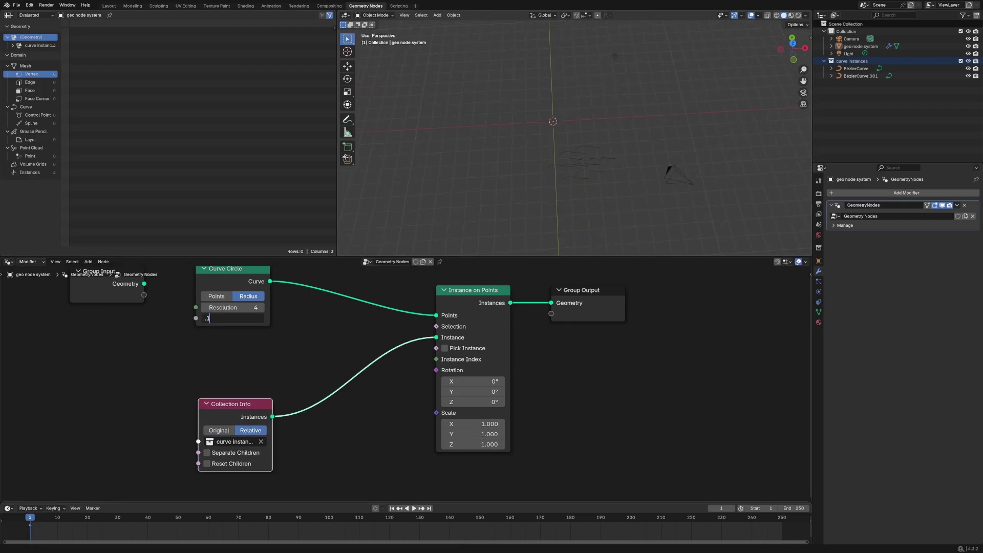
key(Return)
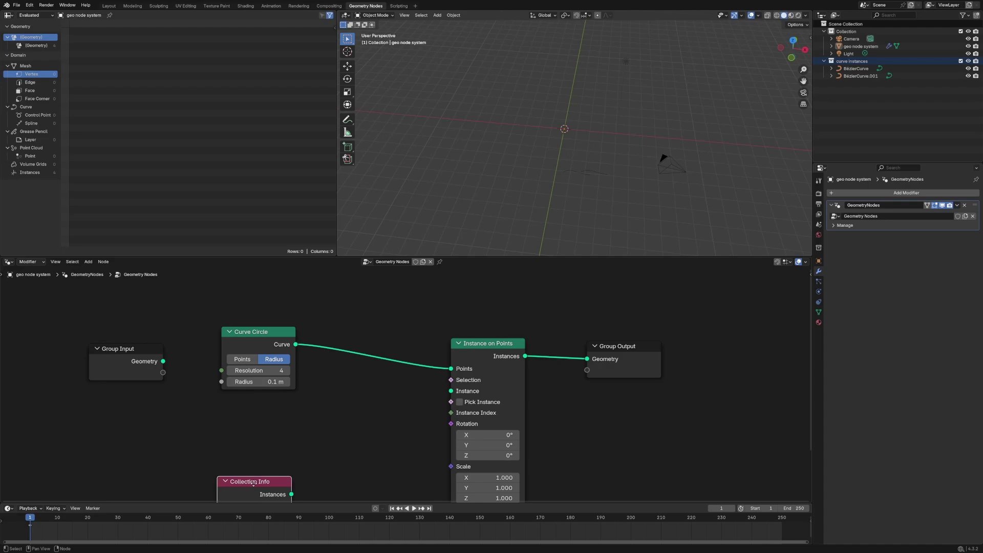
Add a Cone mesh node and connect its Mesh output to the Instance input of Instance on Points
drag(245, 475, 203, 463)
key(shift+a)
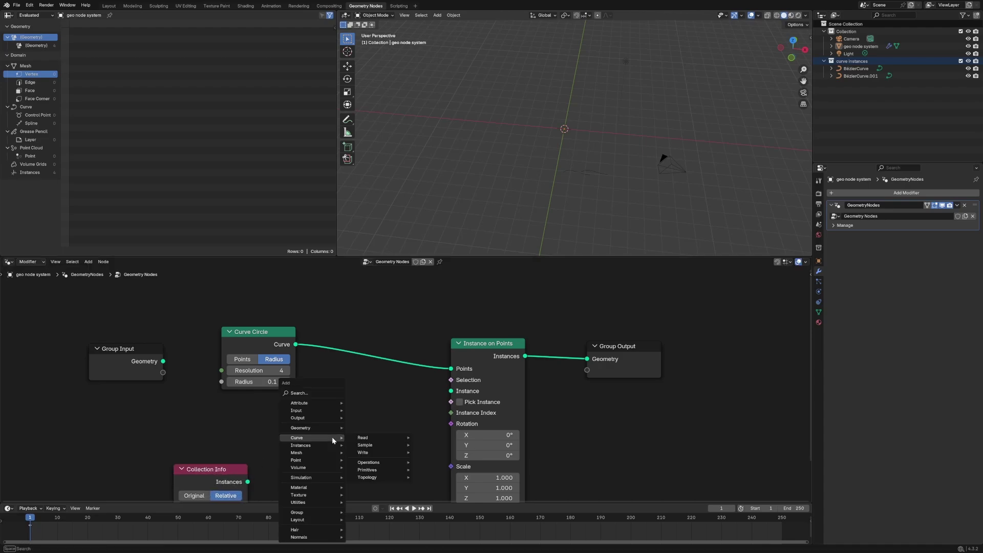
text(cone)
key(Return)
click(300, 433)
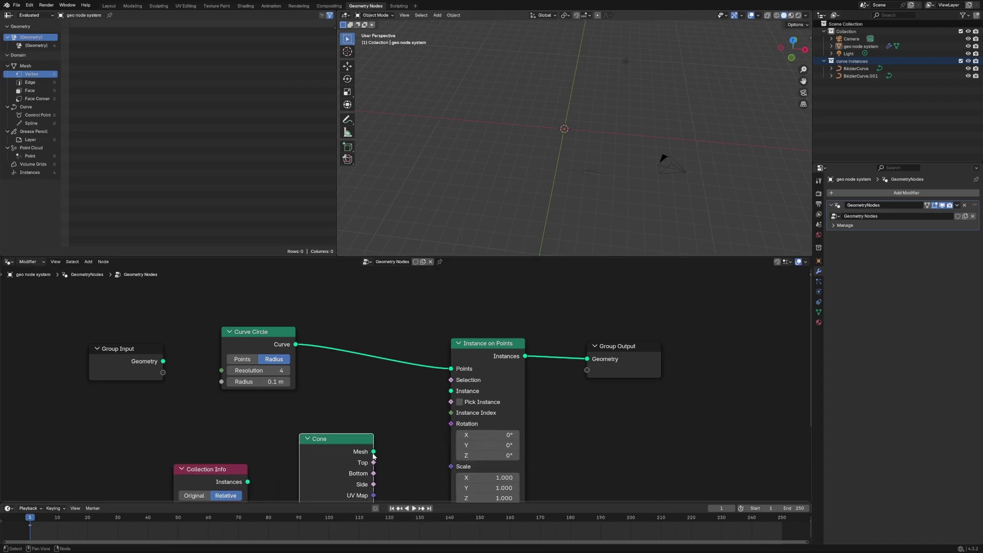
drag(374, 453, 450, 390)
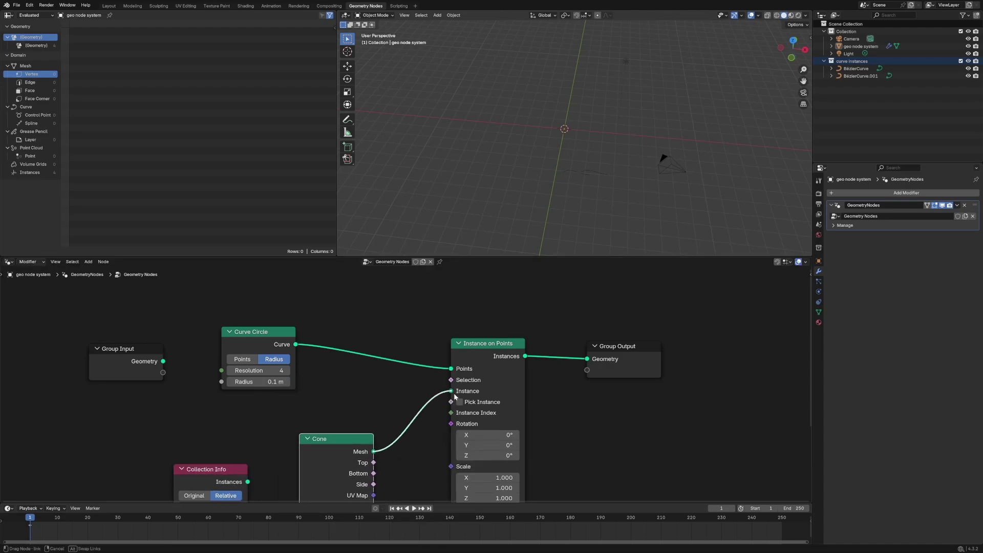
Set the Curve Circle radius to 1 m
click(246, 381)
text(1)
key(Return)
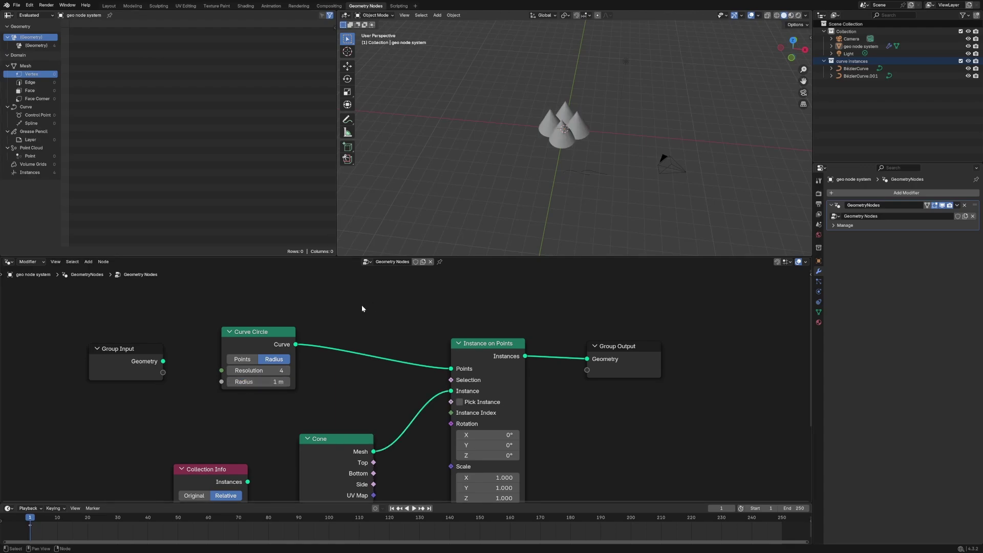
Try a Curve Circle radius of 0.2 m and return it to 1 m
scroll(551, 143, up, 3)
middle_drag(551, 144, 532, 240)
click(276, 381)
text(0.2)
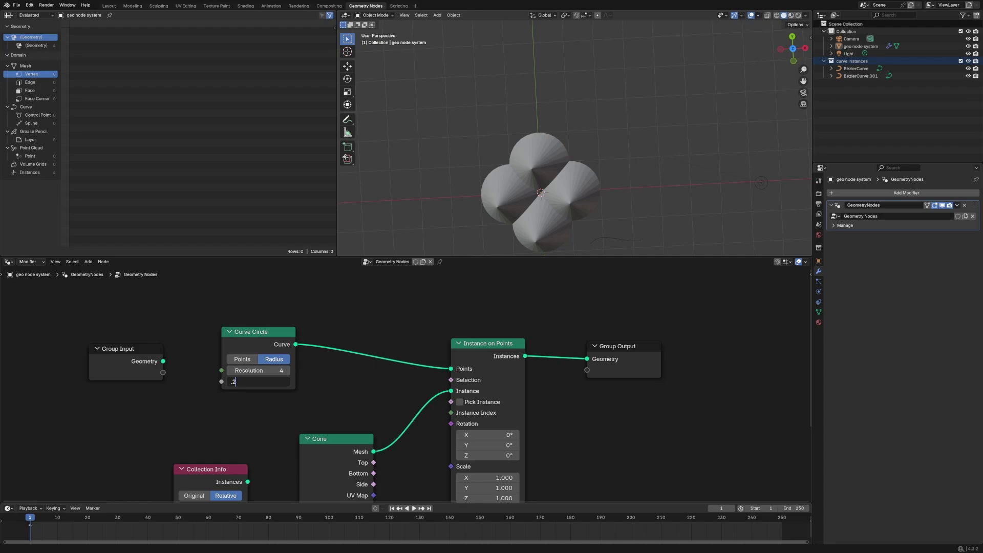
key(Return)
click(276, 381)
text(1)
key(Return)
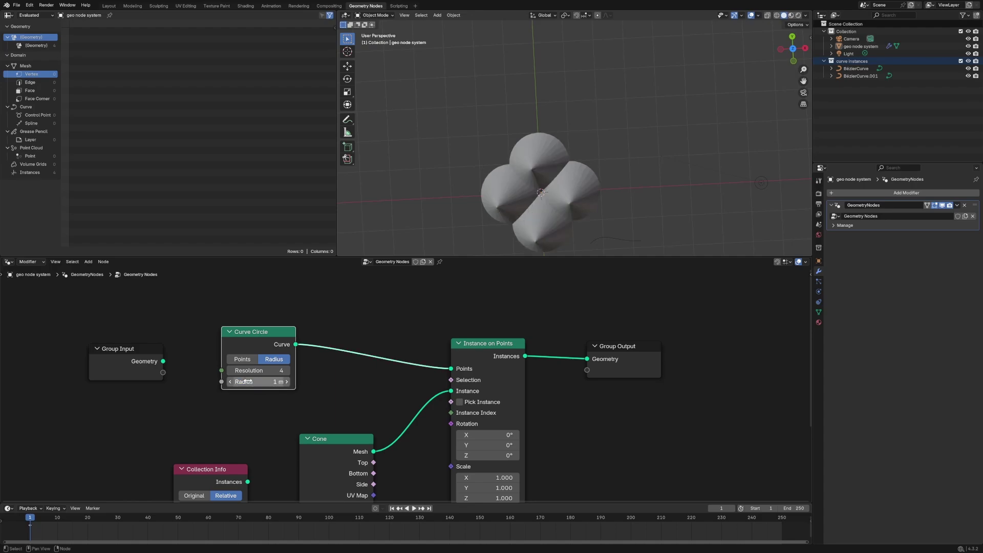
Set the Cone node's depth to 1 m and its bottom radius to 0.5 m
middle_drag(354, 384, 366, 286)
scroll(366, 286, down, 3)
click(358, 435)
text(1)
key(Return)
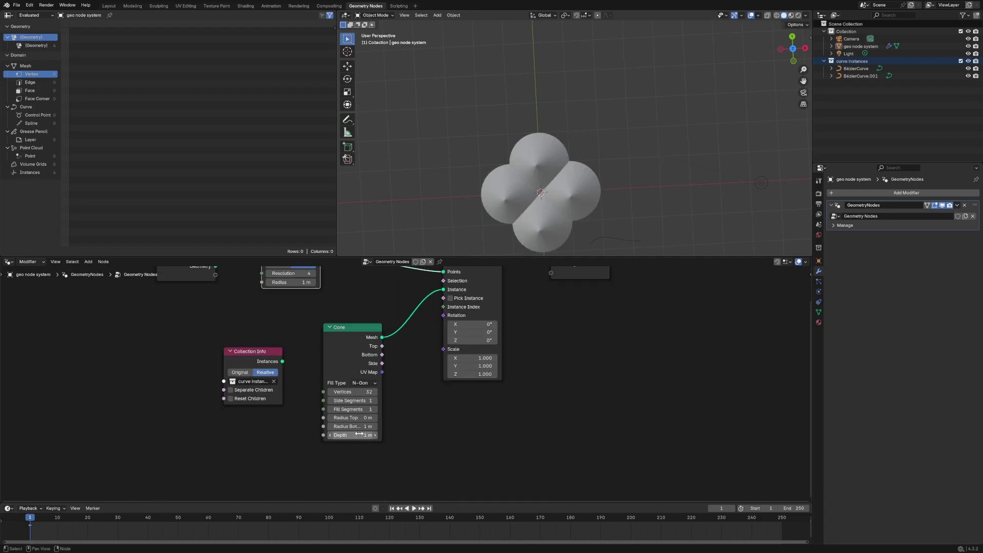
click(363, 427)
text(0.5)
key(Return)
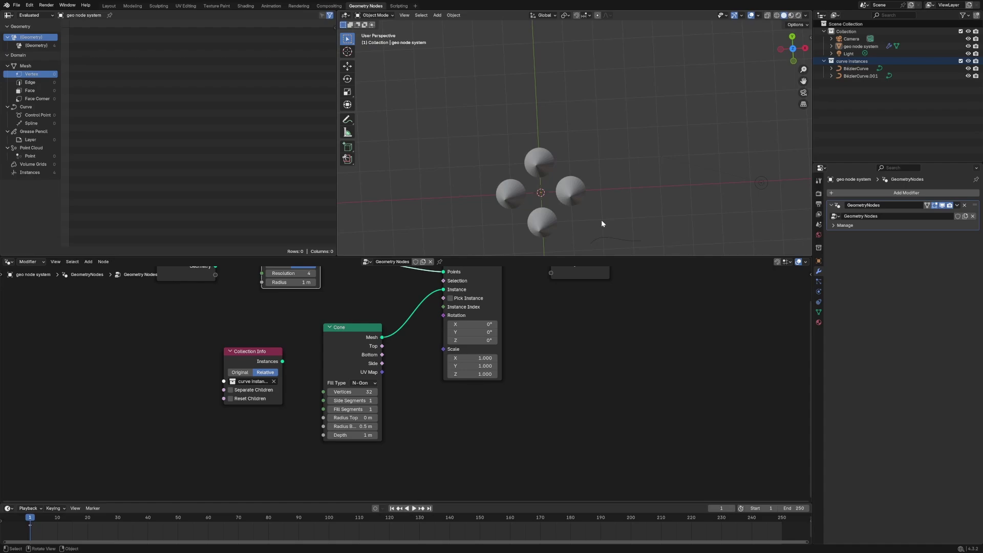
Select the cone instances object and spread out the Instance on Points, Cone and Collection Info nodes
middle_drag(601, 220, 576, 183)
key(Home)
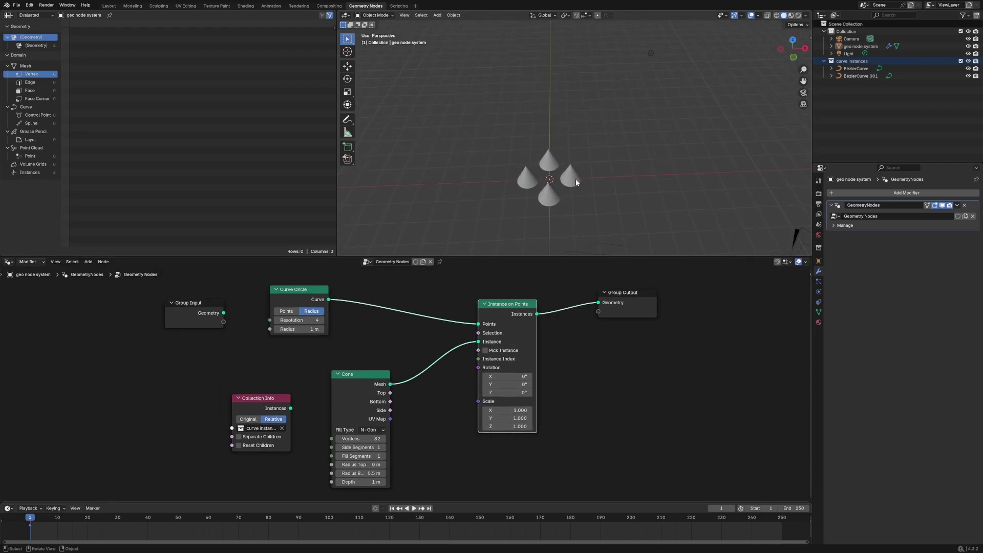
click(575, 180)
key(KP_Decimal)
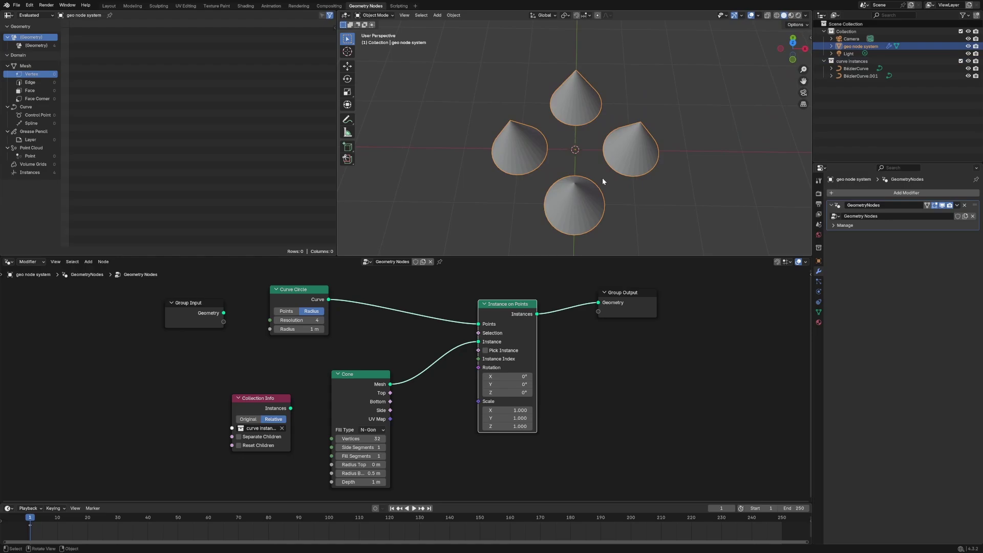
drag(484, 348, 504, 353)
drag(353, 375, 371, 387)
drag(262, 408, 204, 413)
drag(365, 390, 331, 389)
click(329, 365)
key(shift+a)
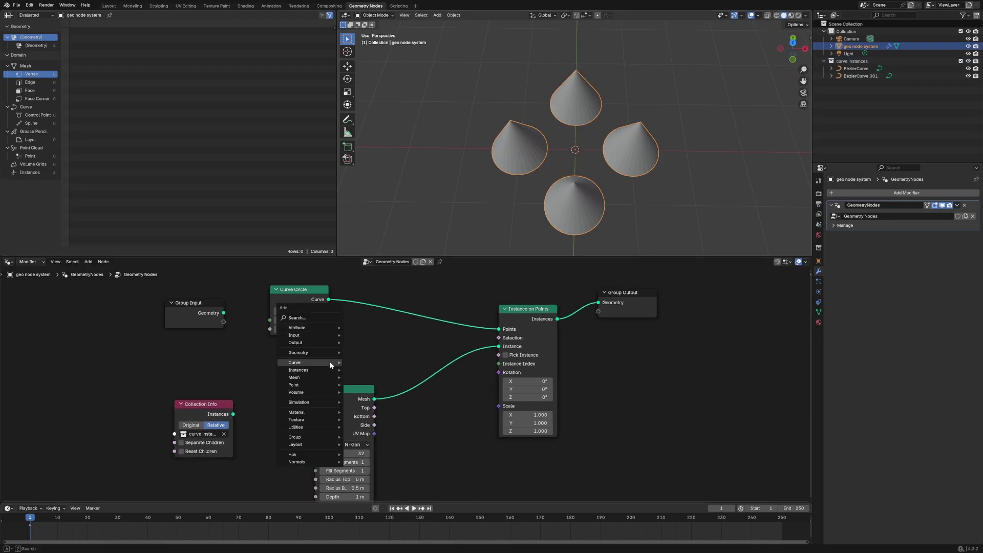
text(capt)
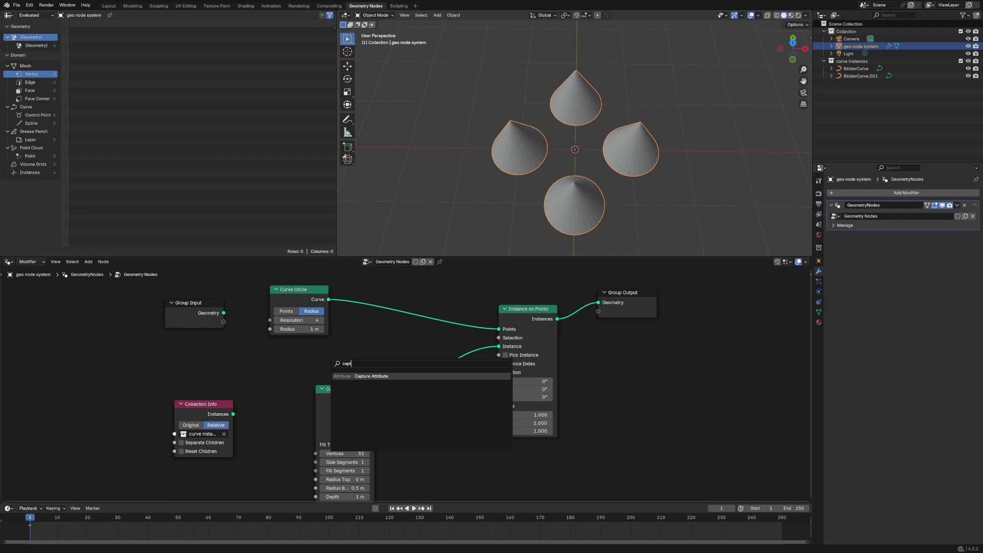
key(Return)
click(423, 426)
key(x)
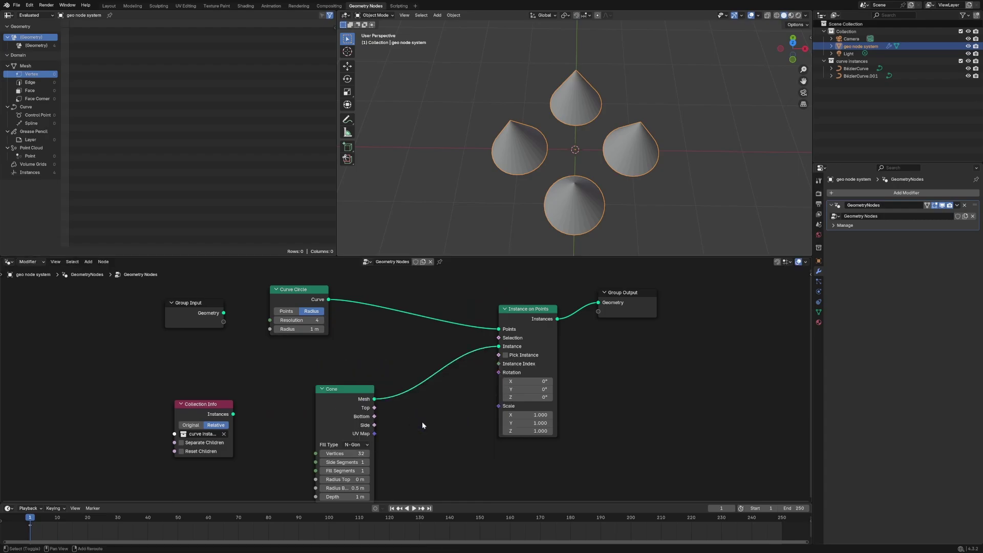
Add an Align Rotation to Vector node beneath the Curve Circle link and move the Cone node out of its way
key(shift+a)
text(align)
key(Return)
click(436, 425)
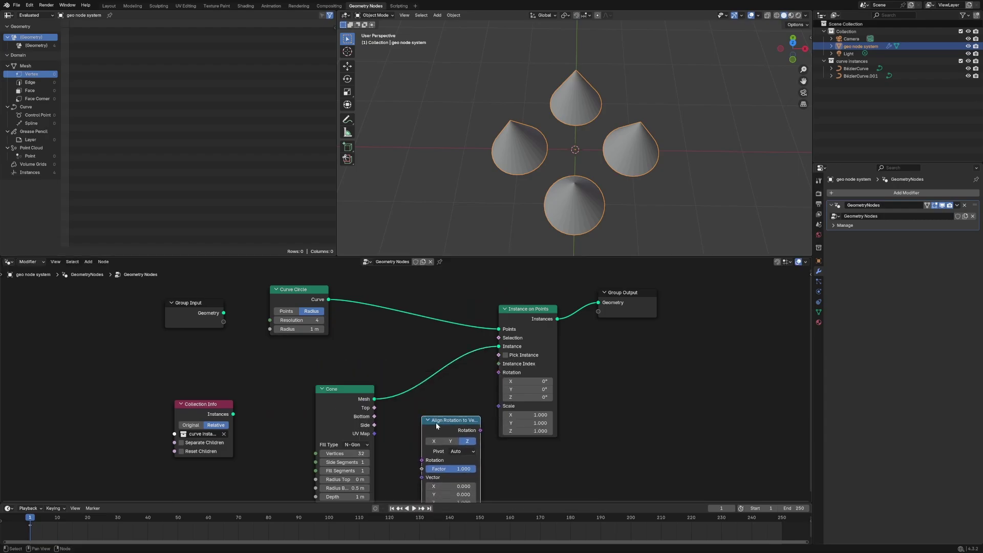
drag(467, 427, 397, 332)
drag(357, 412, 435, 454)
Insert a Capture Attribute node between the Curve Circle and the Instance on Points node
click(291, 436)
key(shift+a)
text(capt)
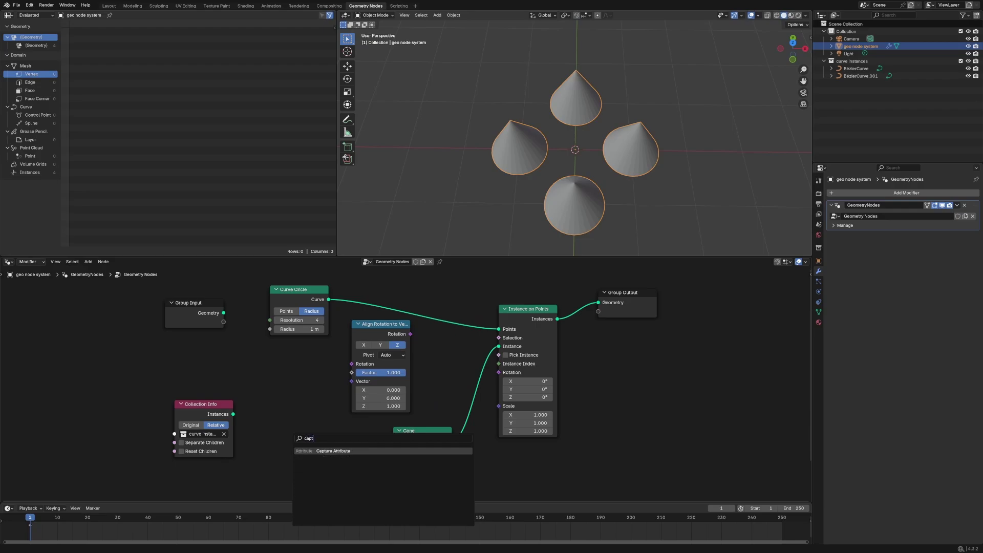
key(Return)
click(392, 287)
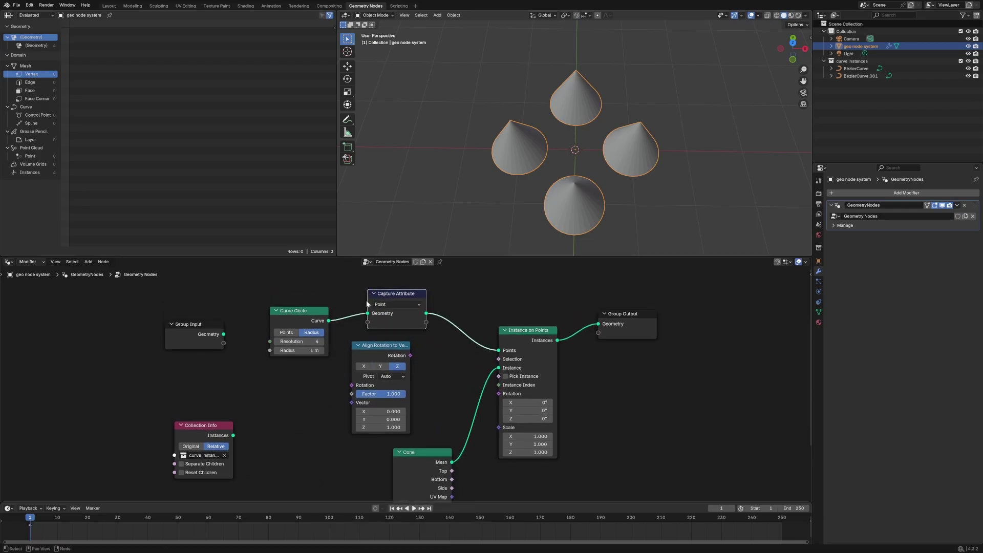
Add a Normal node feeding the Capture Attribute node and set the Align Rotation to Vector node beside it
key(shift+a)
text(n)
key(Return)
click(374, 331)
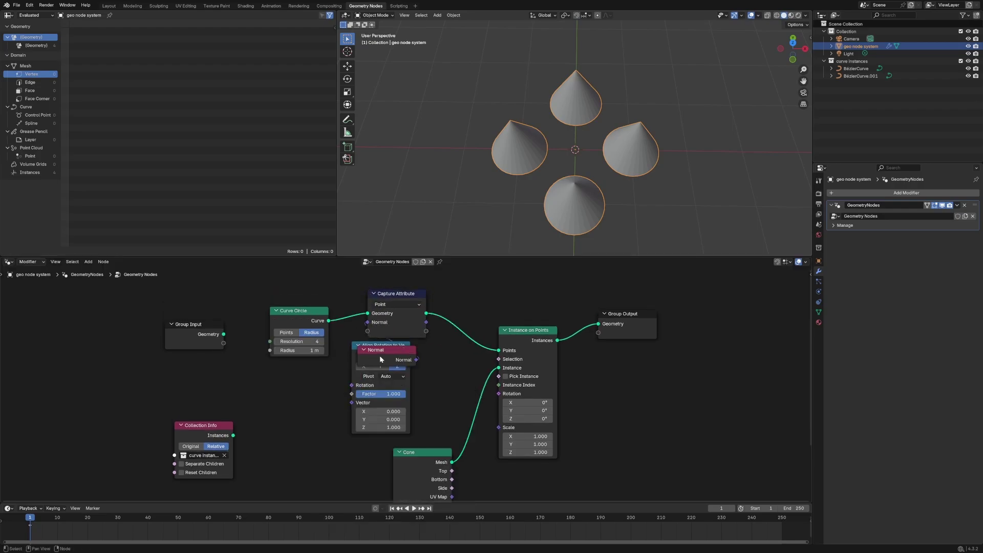
drag(398, 361, 445, 369)
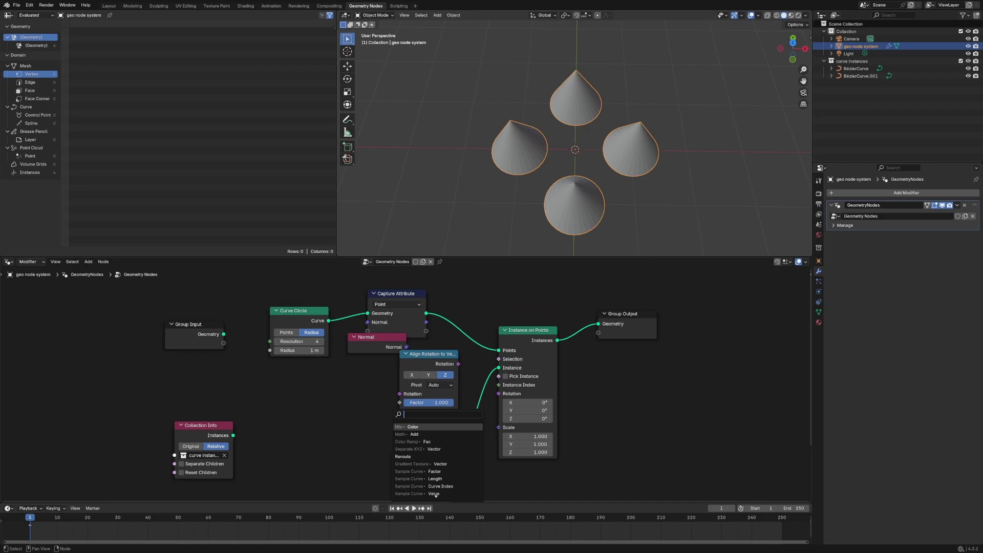
Link the captured normal to Align Rotation to Vector, feed its rotation into Instance on Points, and align along the X axis
drag(426, 322, 400, 411)
mouse_move(458, 364)
mouse_down()
mouse_move(499, 395)
mouse_move(445, 375)
mouse_up()
click(415, 380)
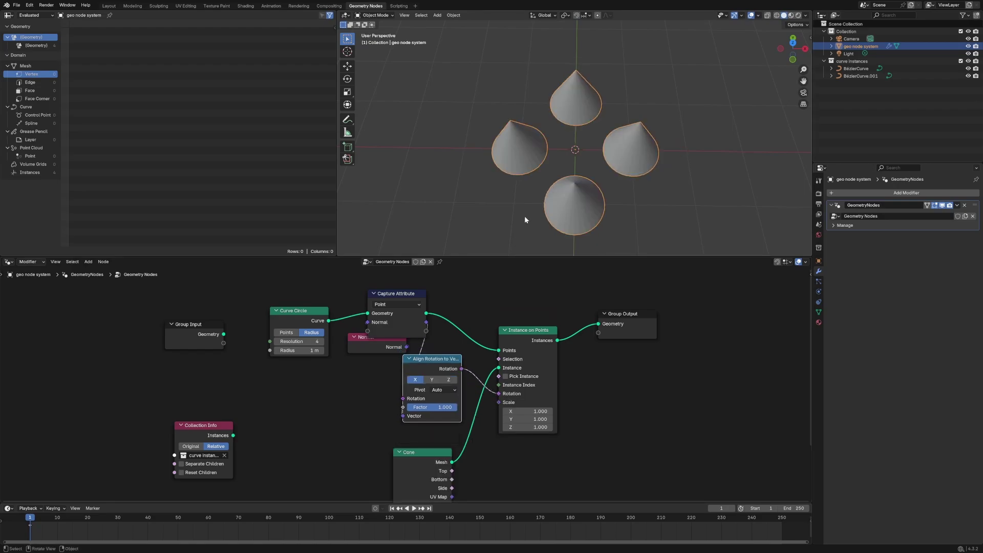
Replace the cone with the Collection Info output as the instance source and enable Separate Children
middle_drag(524, 216, 530, 175)
drag(534, 333, 535, 334)
drag(535, 333, 548, 335)
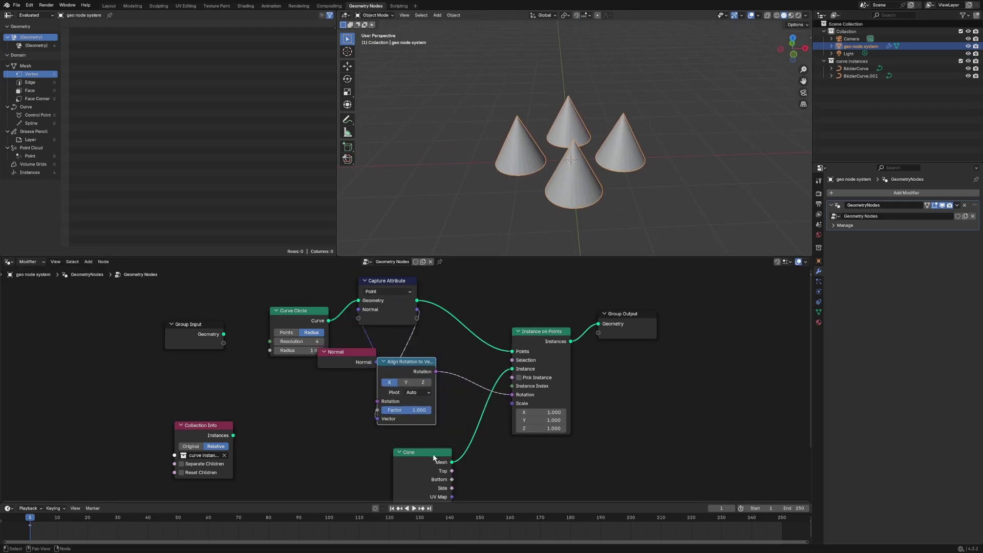
drag(433, 454, 429, 457)
drag(197, 431, 512, 368)
click(315, 475)
middle_drag(536, 225, 547, 207)
scroll(547, 207, down, 5)
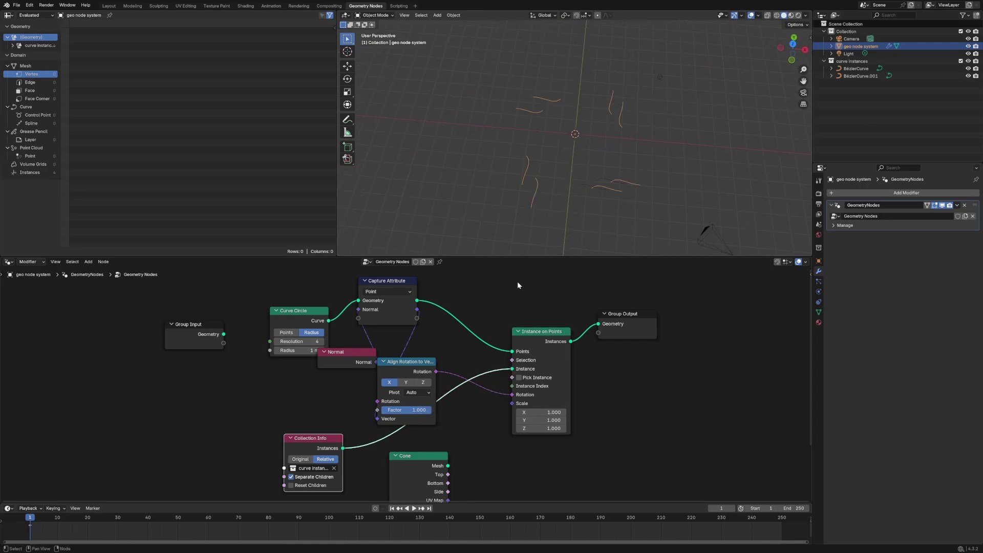
Spread out the connected nodes and move the unused Cone node away from them
drag(410, 362, 423, 370)
drag(348, 352, 371, 354)
drag(311, 314, 297, 310)
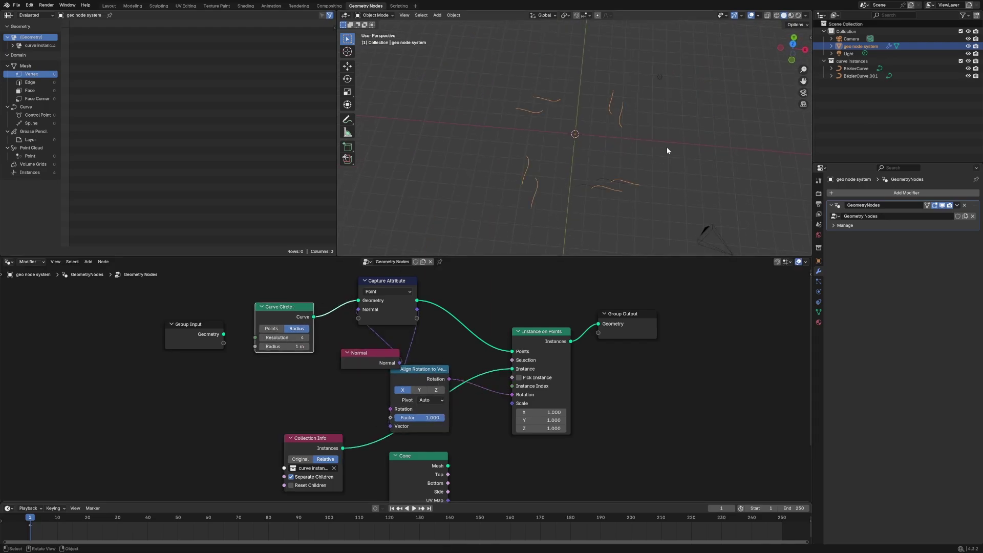
middle_drag(615, 164, 583, 184)
drag(404, 455, 42, 381)
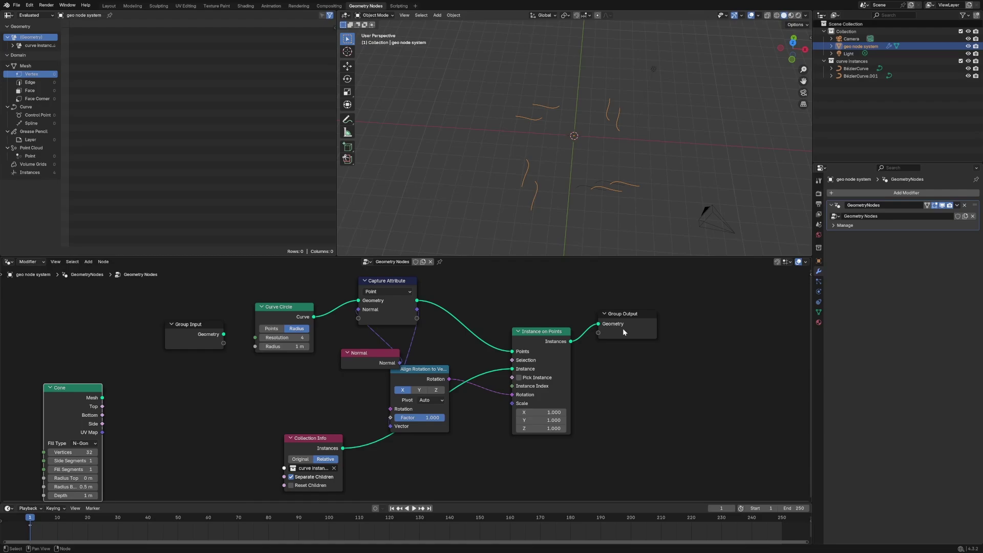
drag(630, 314, 648, 310)
drag(543, 331, 579, 349)
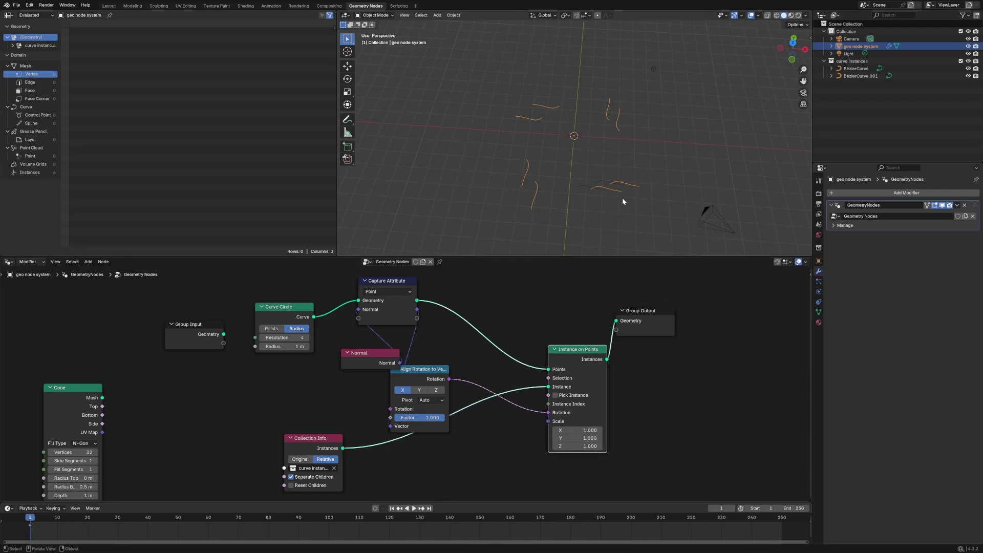
Try to move the second source Bézier curve, then reselect the geo node system object
middle_drag(623, 198, 575, 211)
click(583, 219)
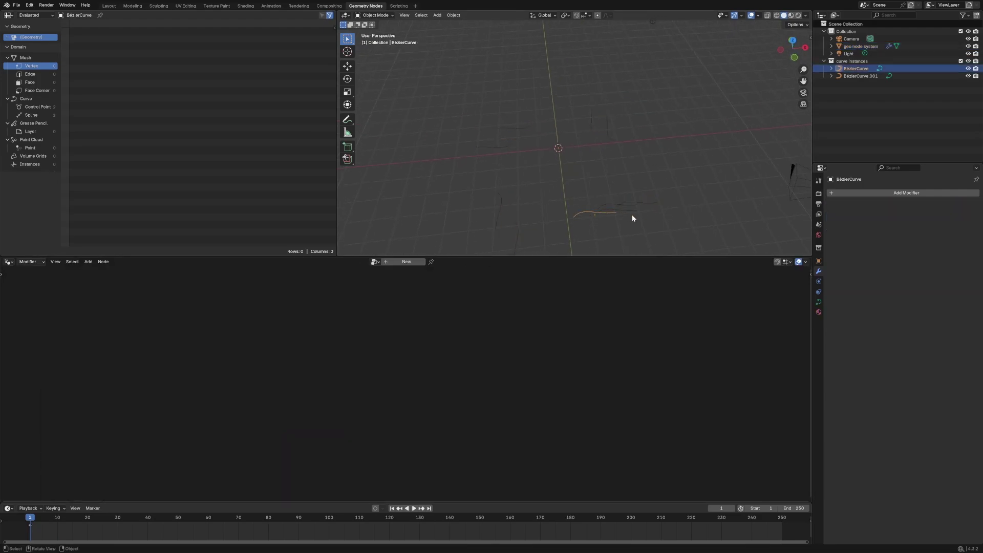
click(609, 200)
key(g)
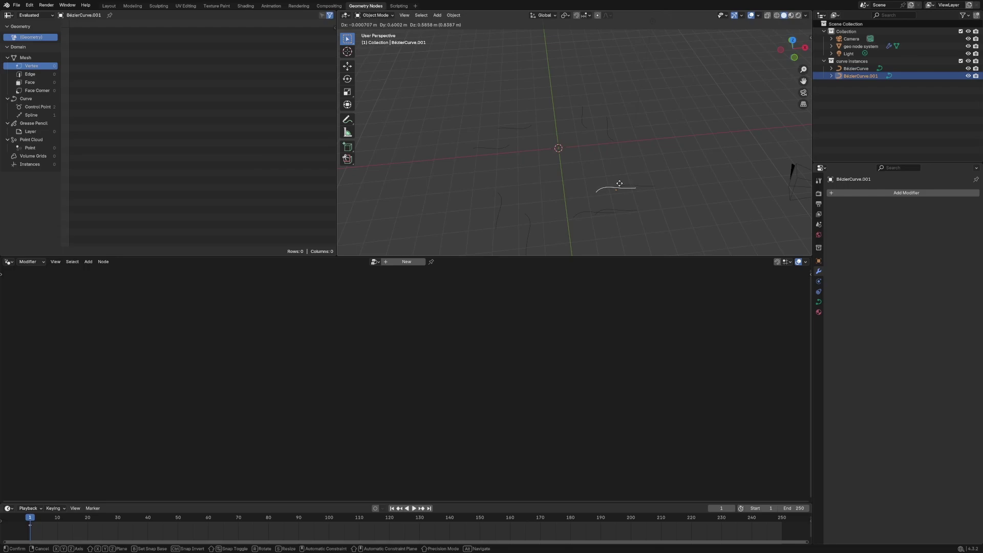
key(Escape)
click(524, 127)
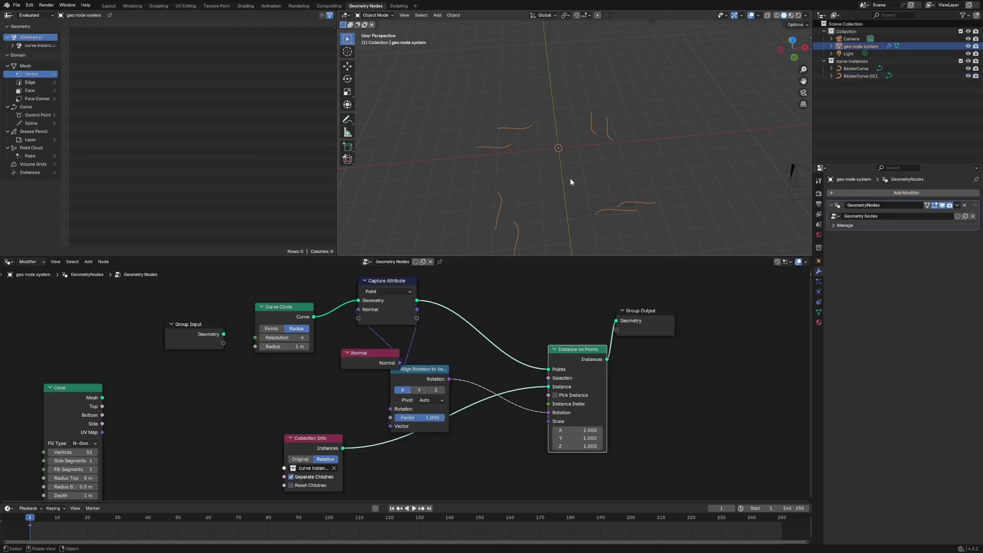
Compare the two source Bézier curves with their nearby instances by selecting them in turn
click(589, 215)
click(614, 208)
click(610, 206)
click(582, 214)
click(632, 205)
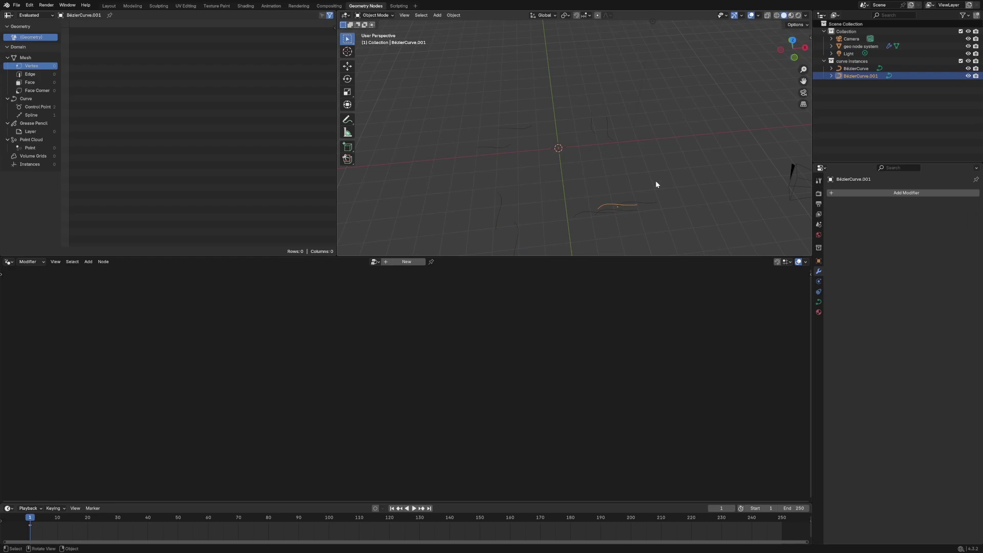
Select the geo node system object and set its Curve Circle radius to 0.001 m
click(649, 203)
click(284, 346)
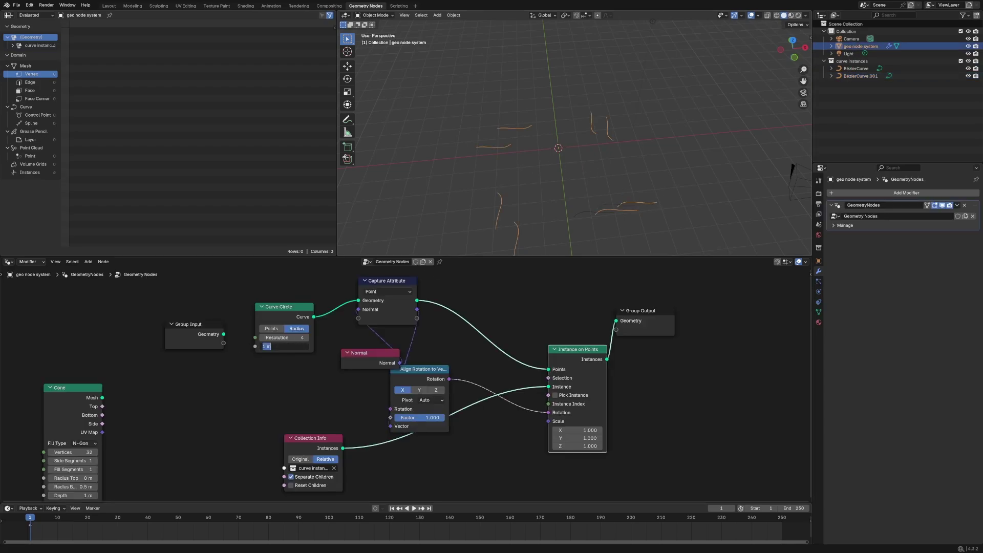
key(BackSpace)
text(.001)
key(Return)
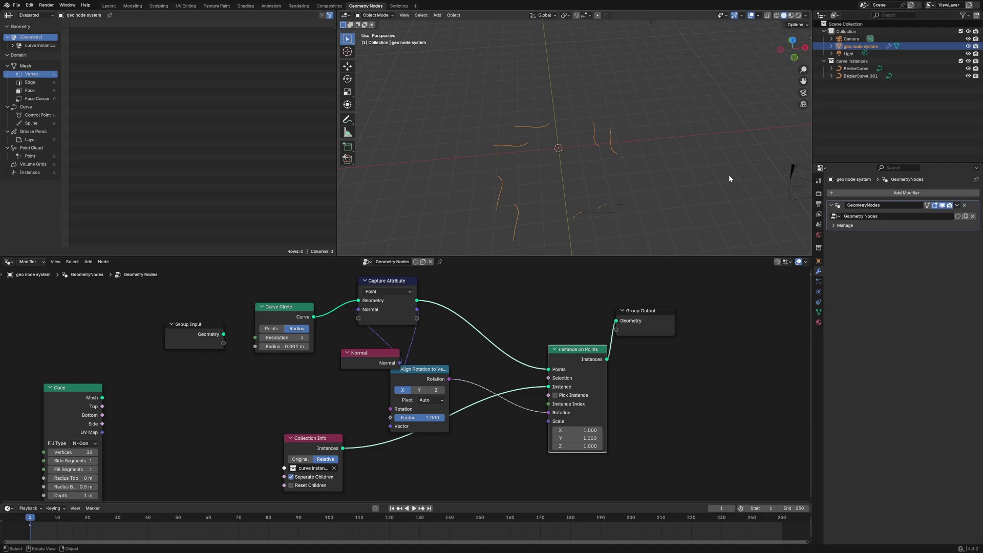
Spread out the Group Output, Instance on Points and Align Rotation to Vector nodes, and show the scene in top view
middle_drag(643, 214, 616, 193)
click(590, 205)
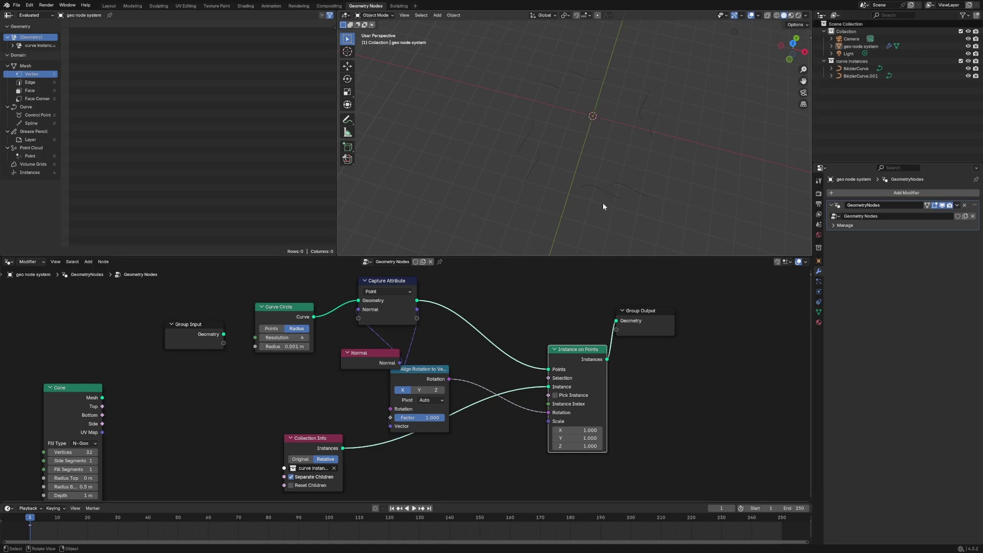
drag(675, 310, 762, 296)
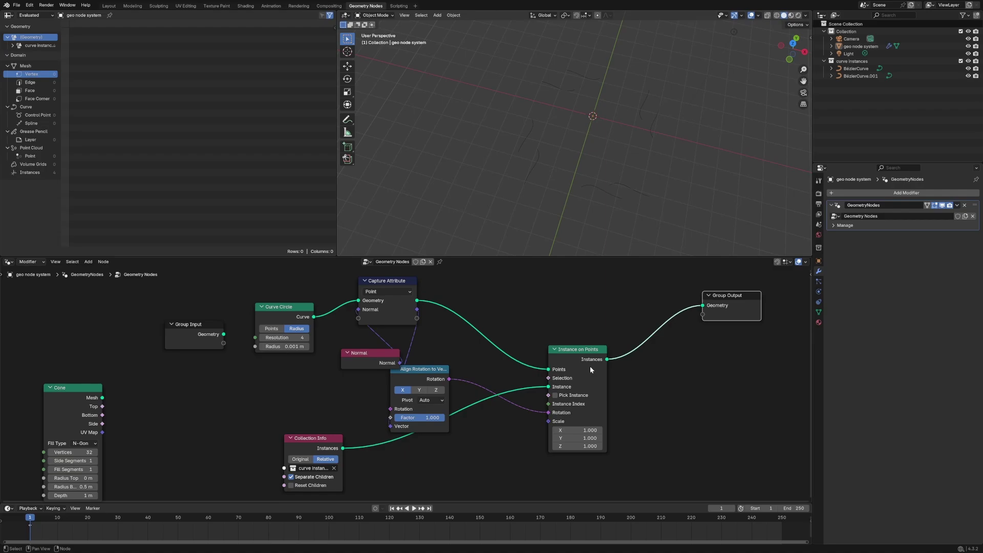
drag(590, 366, 580, 354)
drag(425, 369, 453, 360)
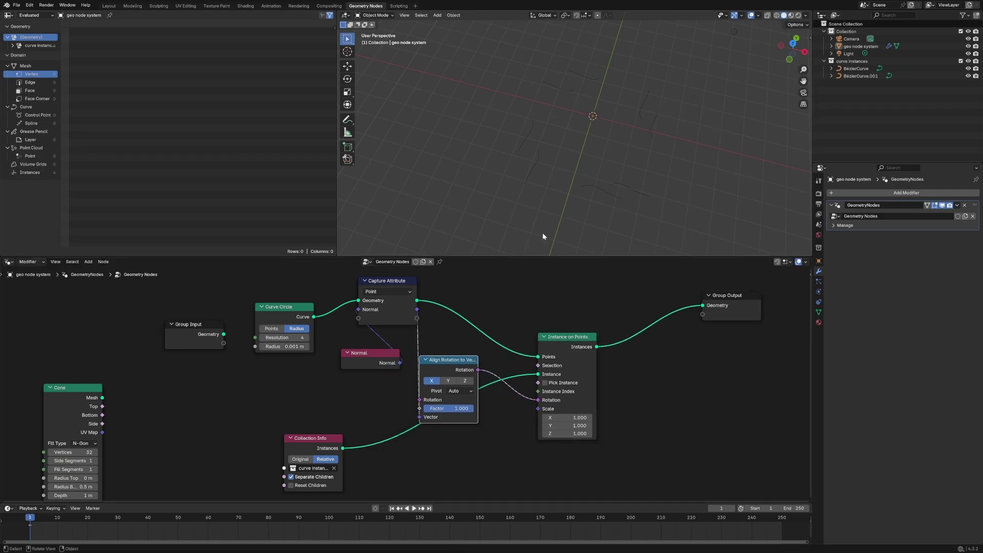
click(793, 45)
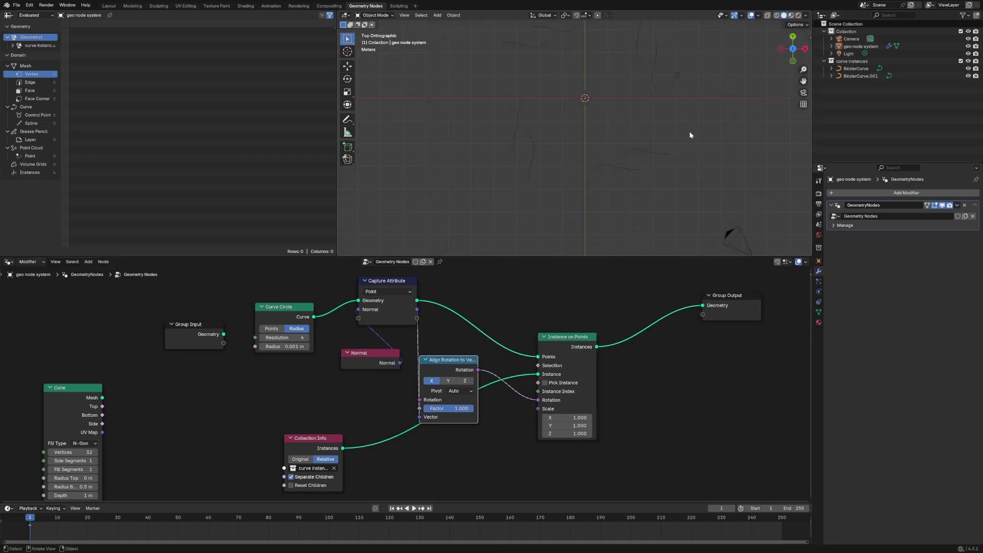
Insert a Join Geometry node between Instance on Points and the Group Output
middle_drag(713, 341, 481, 364)
key(shift+a)
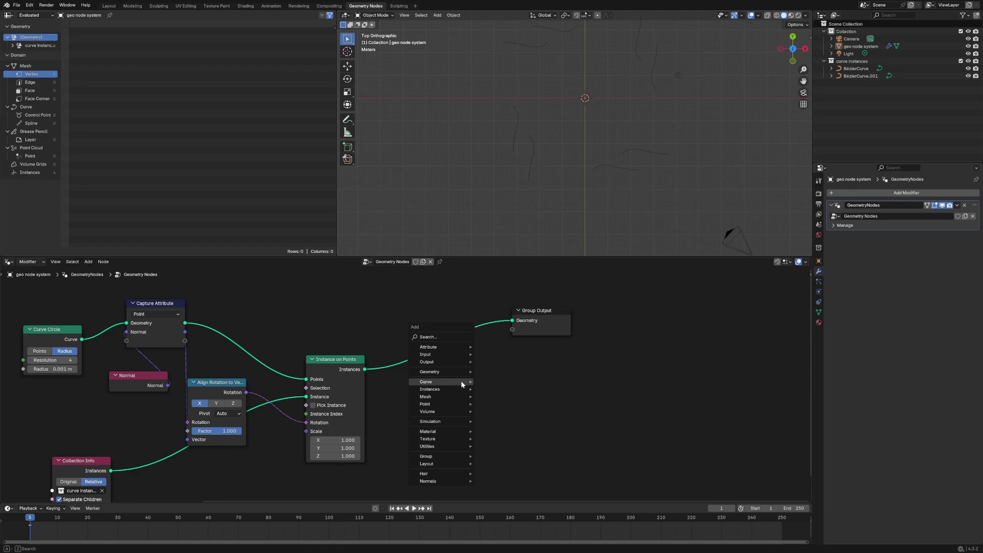
text(join)
key(Return)
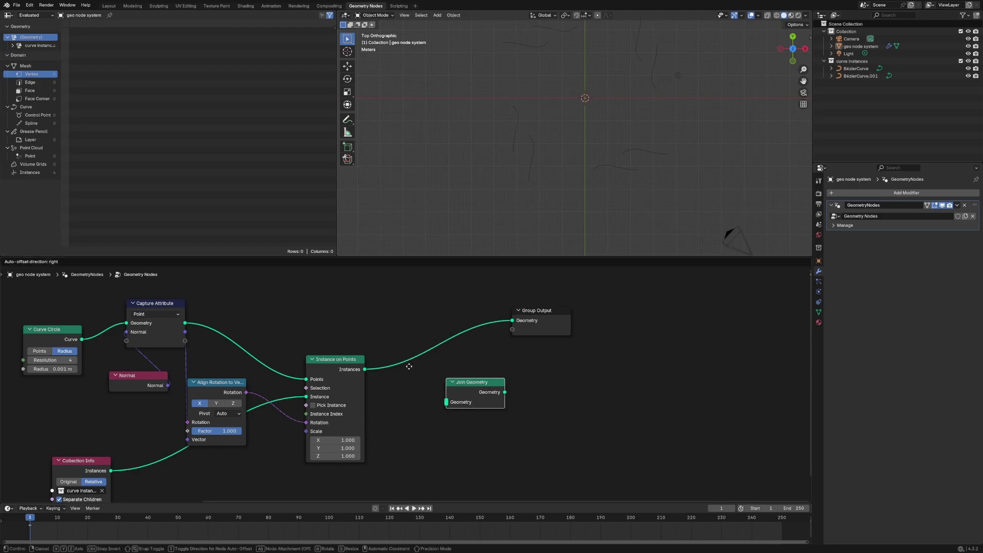
click(416, 339)
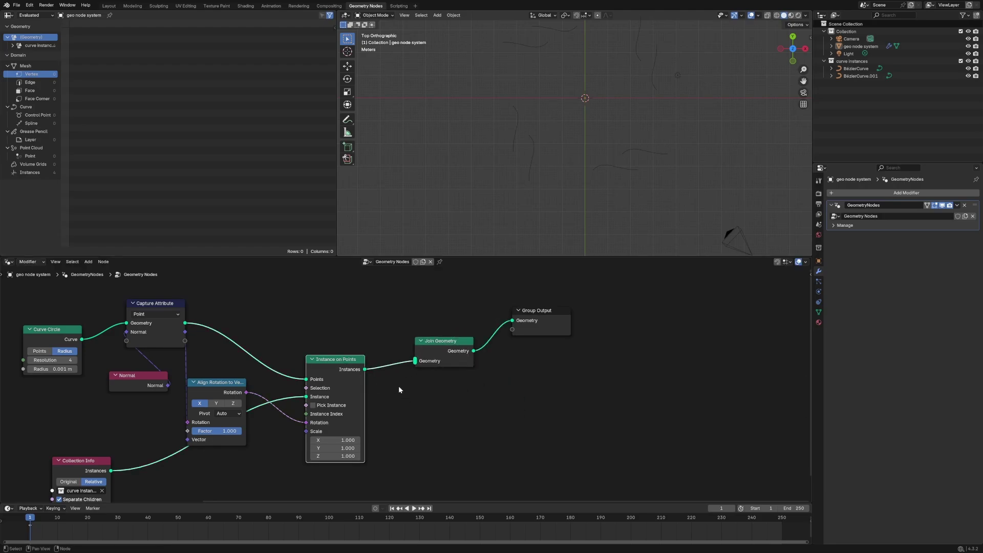
Branch the Instance on Points output into a new Transform Geometry node and preview it with a Viewer
key(shift+a)
text(trans)
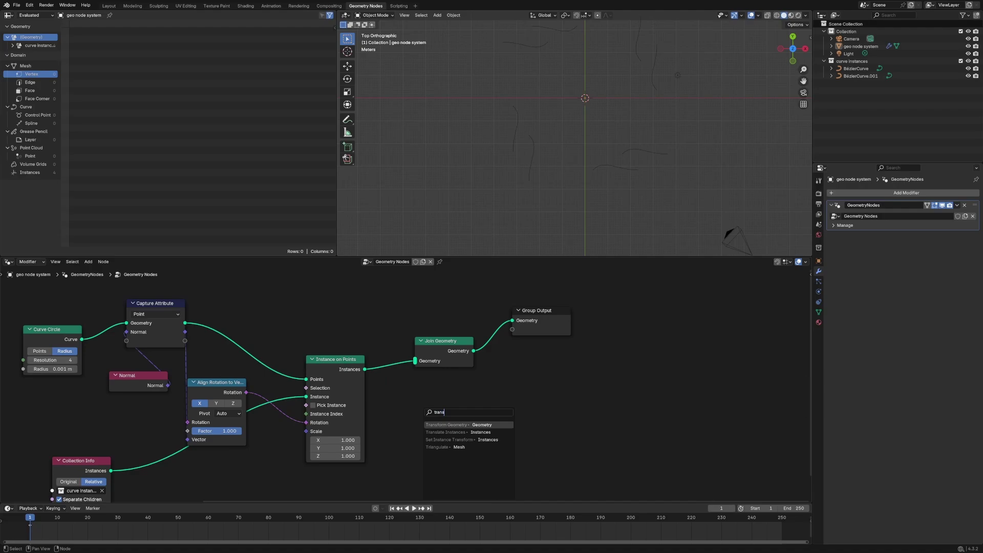
key(Return)
click(442, 409)
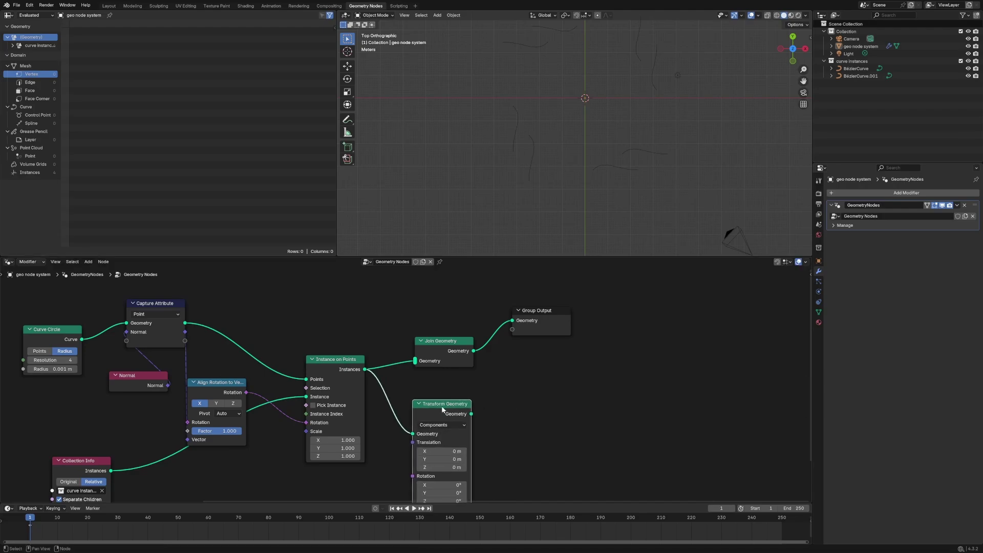
ctrl+shift+click(442, 410)
Set the Transform Geometry node's X scale to -1 to mirror the instances
middle_drag(478, 497, 461, 440)
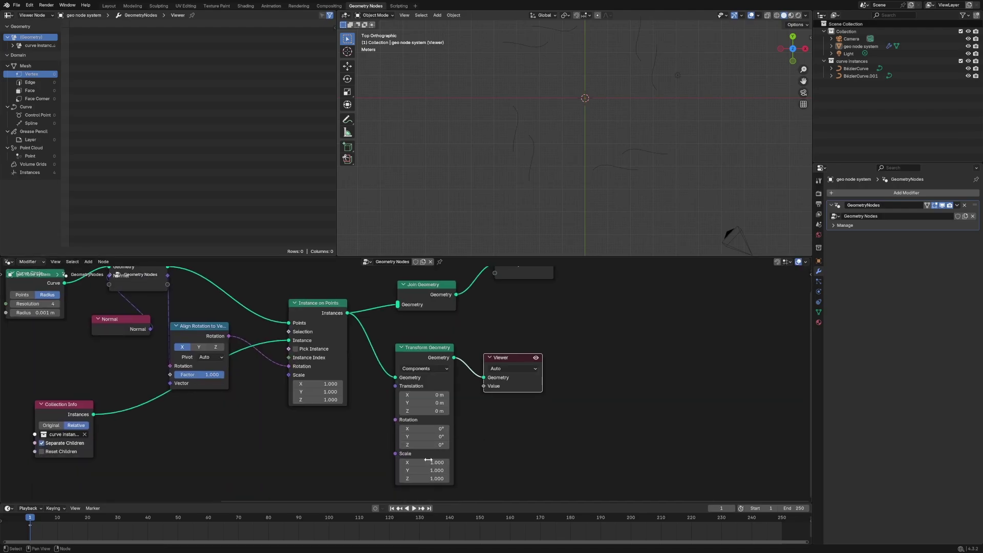
click(423, 463)
text(-1)
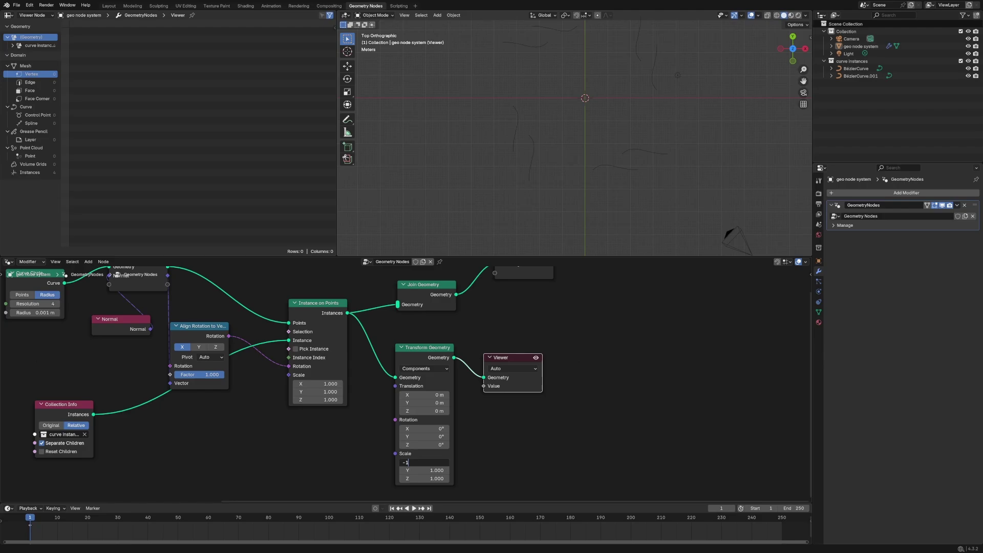
key(Return)
Link the Transform Geometry output into Join Geometry and delete the Viewer node
drag(515, 357, 579, 356)
drag(453, 357, 397, 305)
middle_drag(512, 332, 500, 379)
click(579, 402)
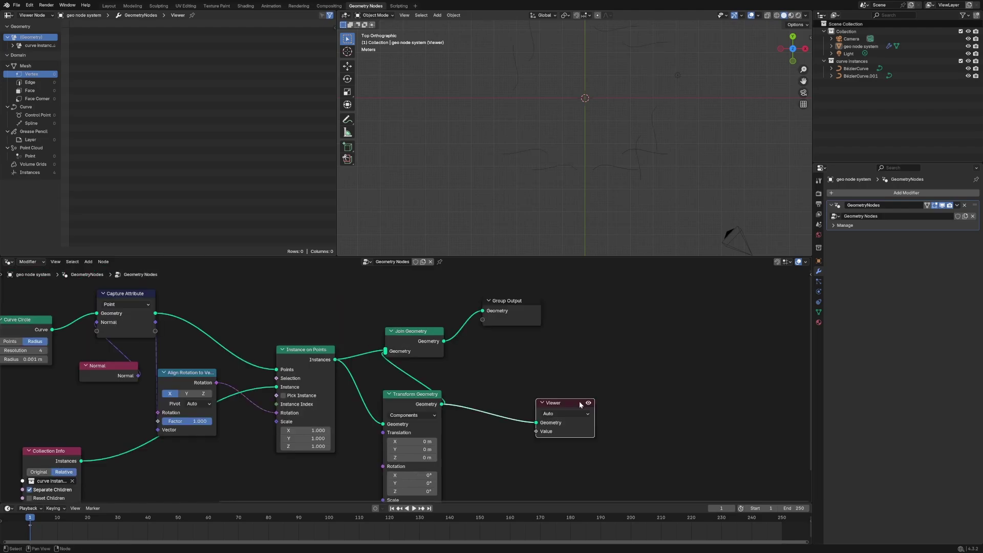
key(x)
Rearrange the whole node tree so the nodes are spaced apart and their links are readable
drag(512, 323, 547, 318)
drag(428, 332, 466, 321)
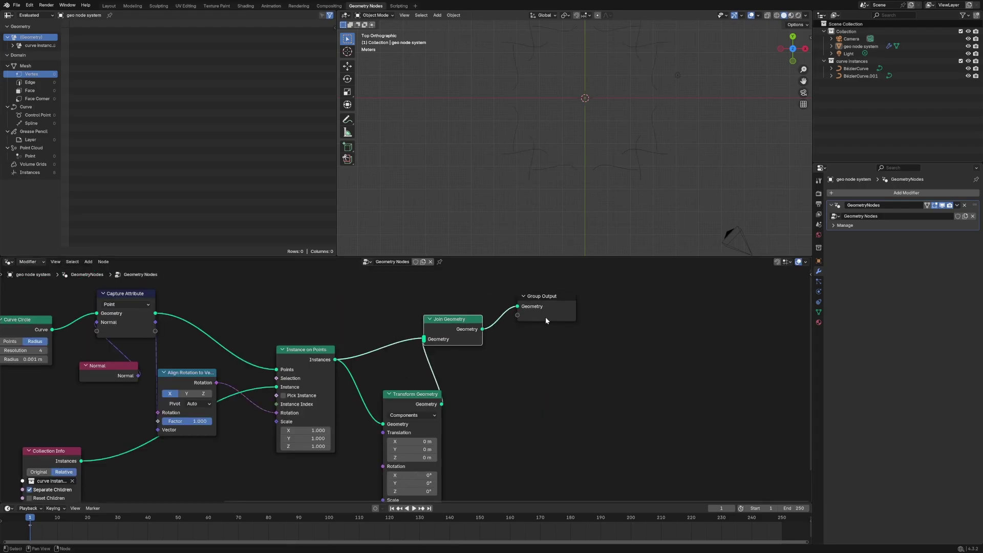
drag(546, 318, 594, 322)
drag(465, 340, 500, 340)
drag(423, 394, 421, 379)
drag(317, 351, 321, 329)
drag(195, 385, 233, 389)
drag(136, 325, 152, 322)
middle_drag(128, 369, 322, 322)
drag(260, 403, 246, 363)
drag(425, 331, 420, 360)
middle_drag(451, 346, 417, 376)
scroll(333, 345, down, 3)
click(249, 321)
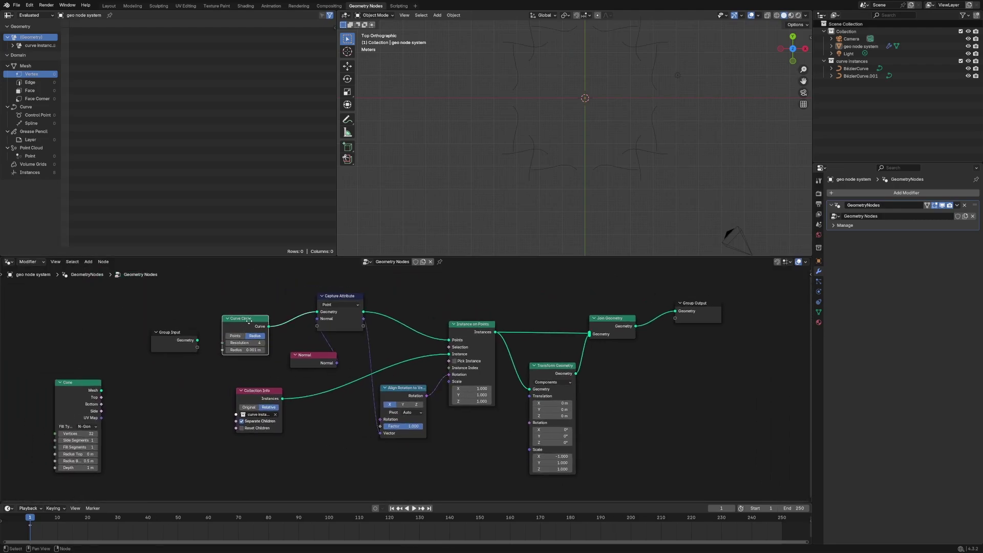
drag(249, 321, 238, 317)
Set the Curve Circle resolution to 6
click(252, 340)
click(251, 340)
scroll(576, 164, down, 2)
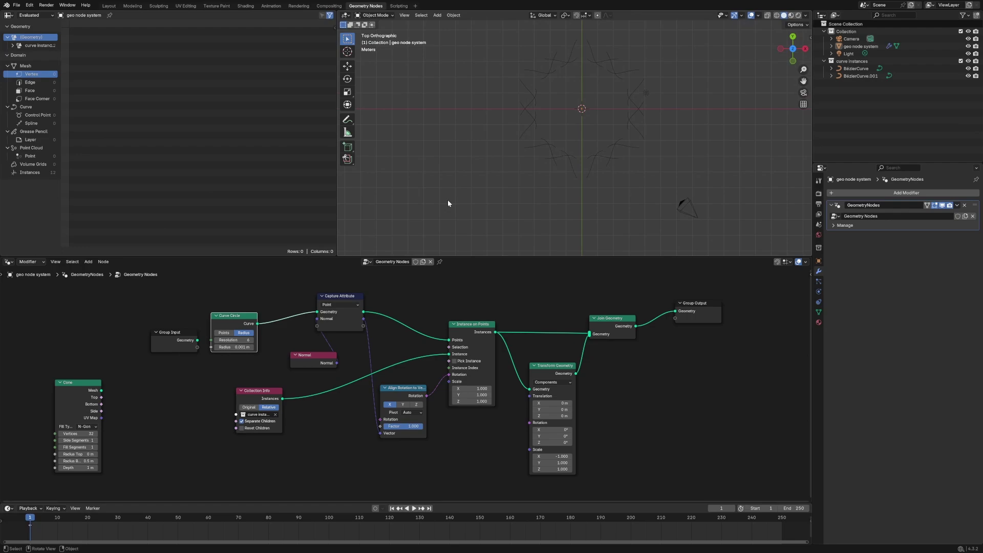
Undo the last Curve Circle resolution changes and set the resolution to 3
key(ctrl+z)
key(ctrl+z)
drag(238, 340, 226, 340)
Reposition the Capture Attribute, Normal, Align Rotation to Vector, Curve Circle and Collection Info nodes into a tidier layout
drag(343, 304, 344, 304)
drag(307, 357, 339, 346)
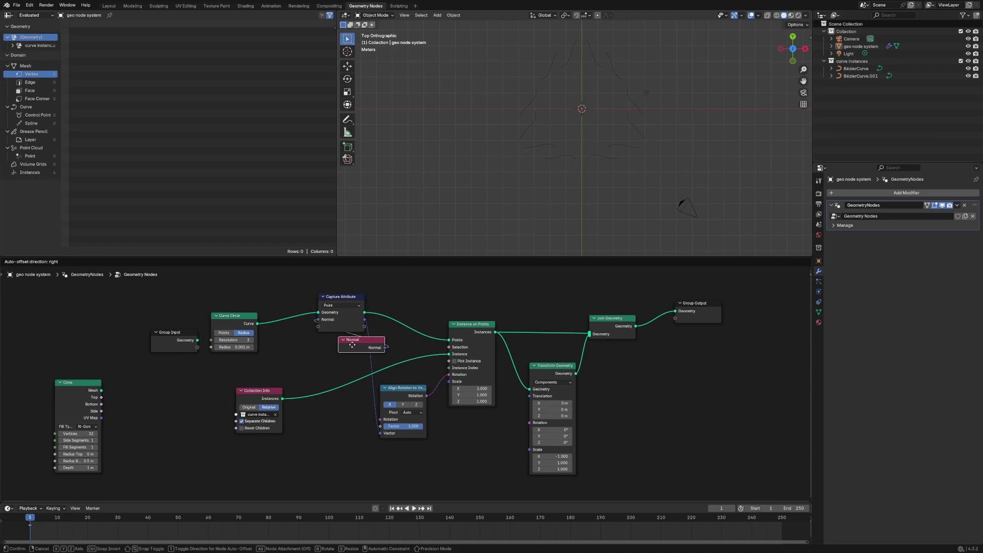
drag(404, 388, 406, 366)
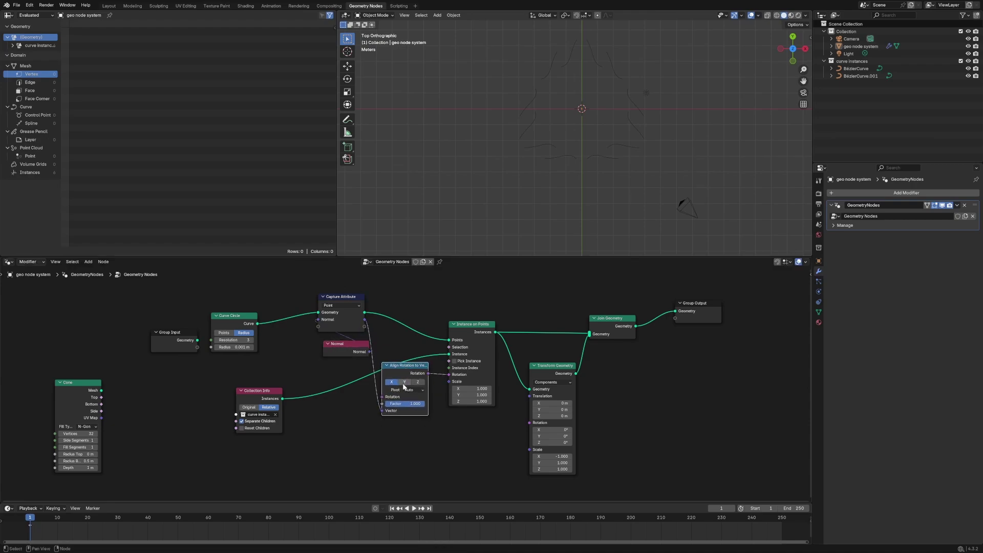
click(391, 382)
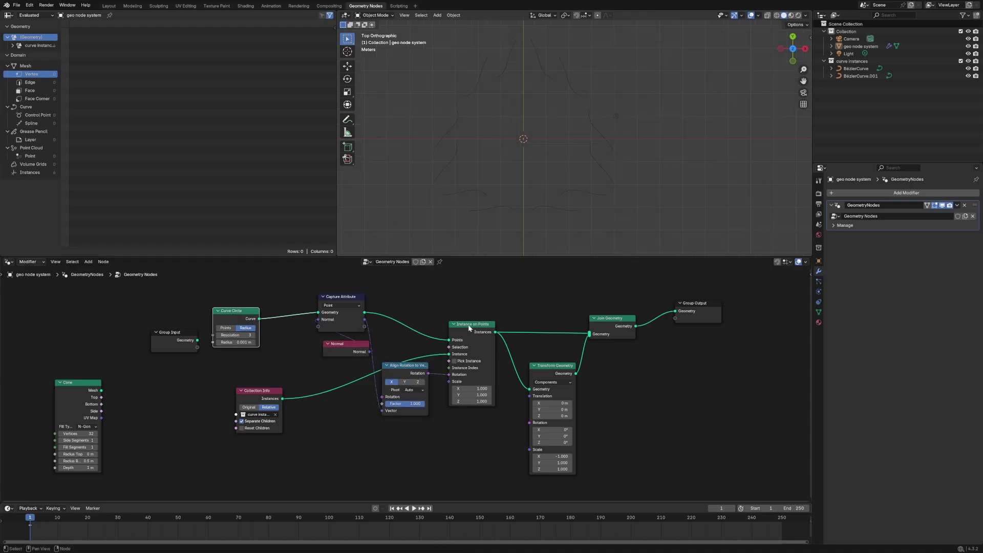
drag(279, 405, 313, 401)
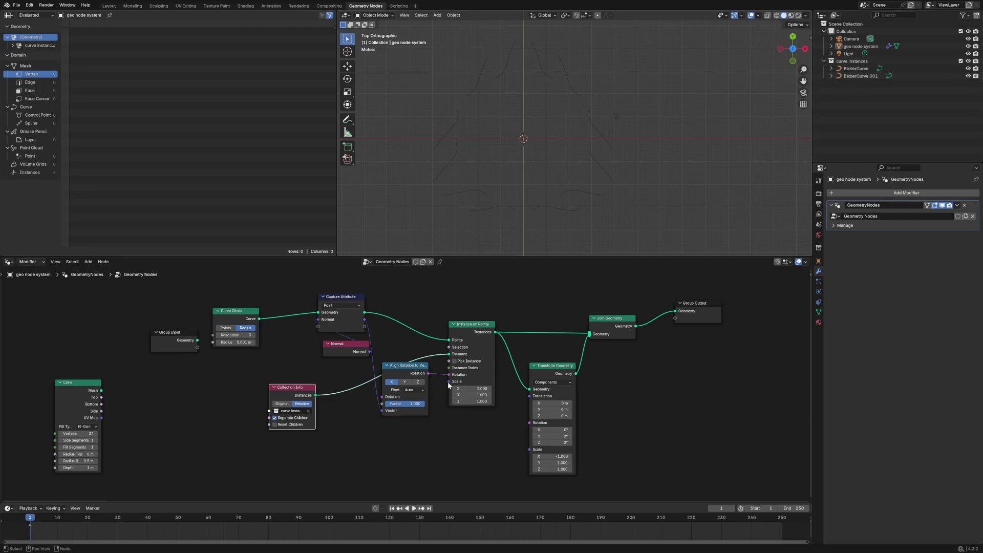
drag(410, 373, 408, 371)
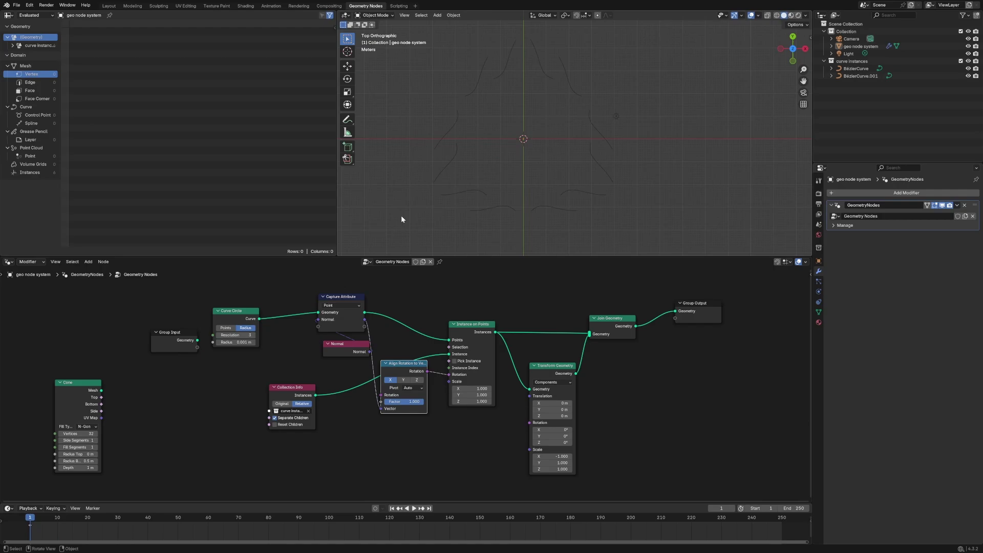
Draw freehand annotation lines across the pattern through its centre in the viewport
drag(401, 209, 620, 65)
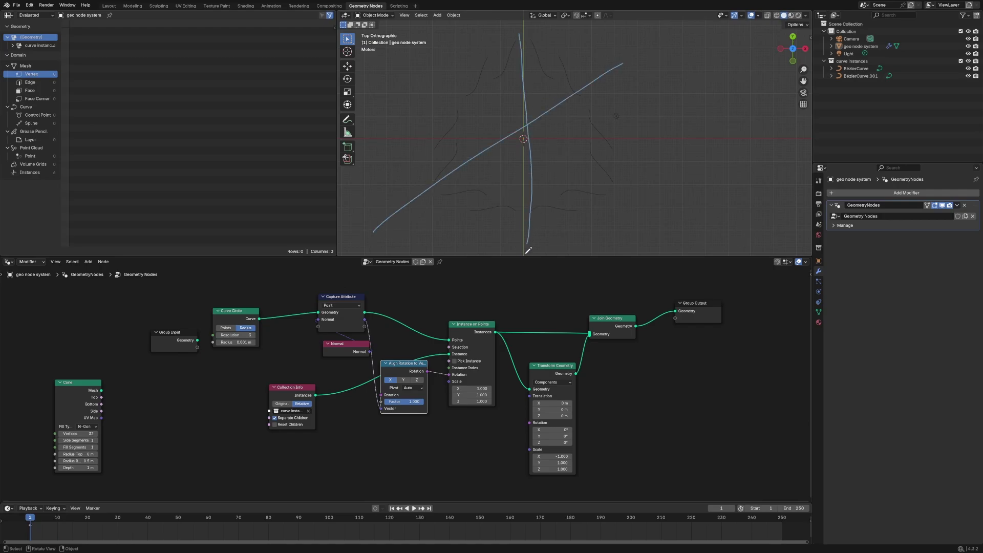
drag(375, 75, 685, 210)
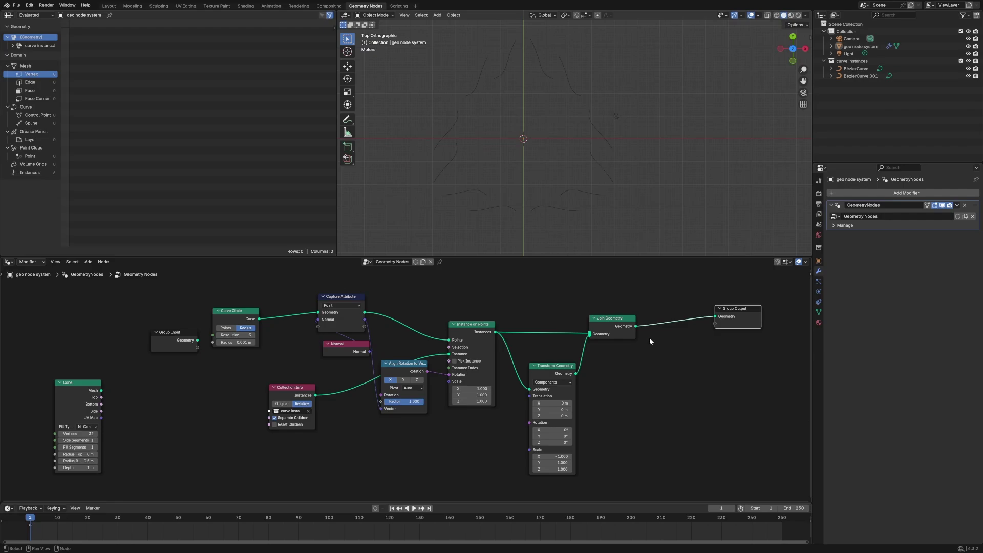
Move the Group Output node farther from Join Geometry and add a Curve to Mesh node below the link
middle_drag(700, 359, 565, 343)
drag(603, 308, 672, 314)
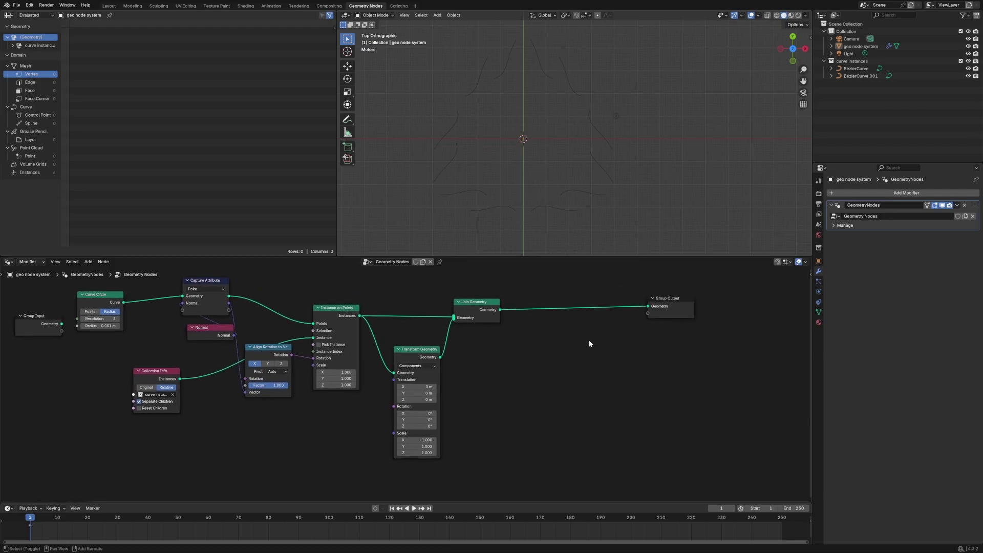
key(shift+a)
key(Escape)
key(shift+a)
text(curve to)
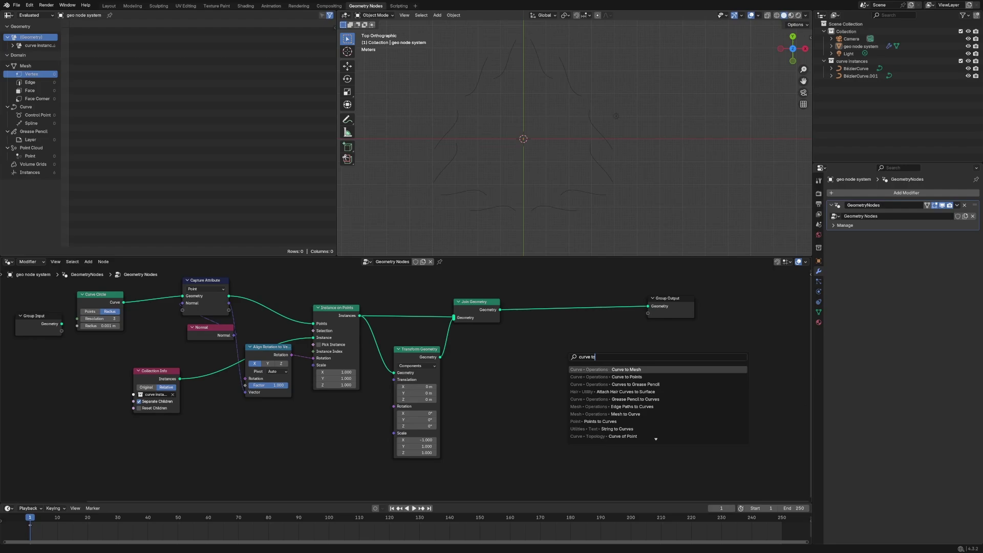
key(Return)
click(542, 359)
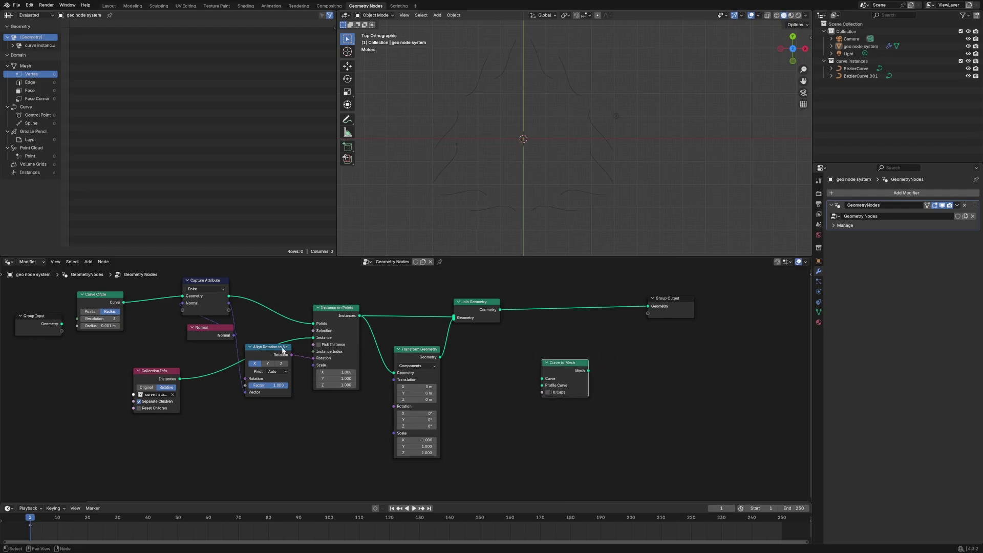
Make room around Collection Info and insert the Curve to Mesh node between Collection Info and Instance on Points
drag(284, 349, 319, 397)
drag(168, 372, 143, 374)
drag(564, 368, 211, 370)
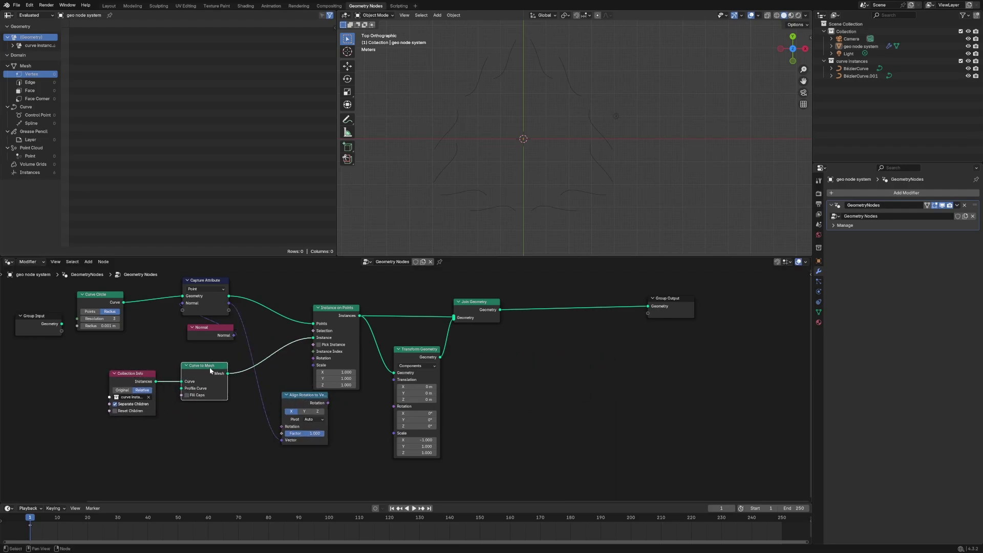
Add a second Curve Circle node and link it to the Profile Curve input of Curve to Mesh
middle_drag(151, 447, 259, 447)
key(shift+a)
text(curve cir)
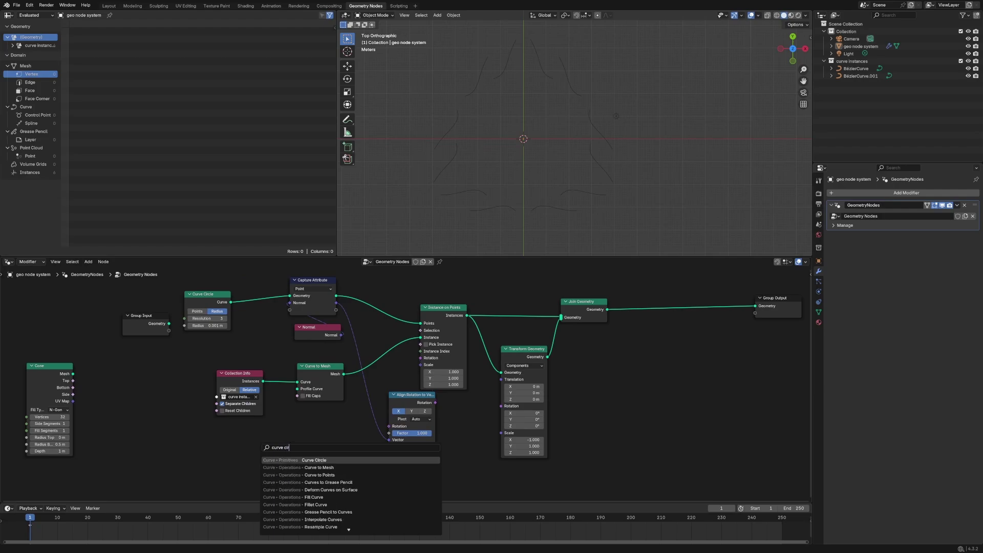
key(Return)
click(287, 465)
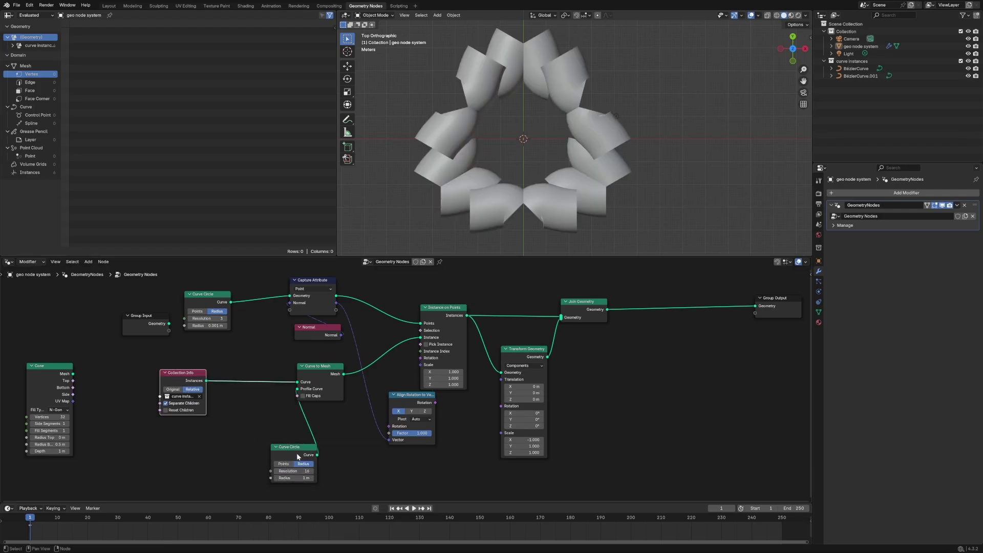
drag(297, 453, 246, 460)
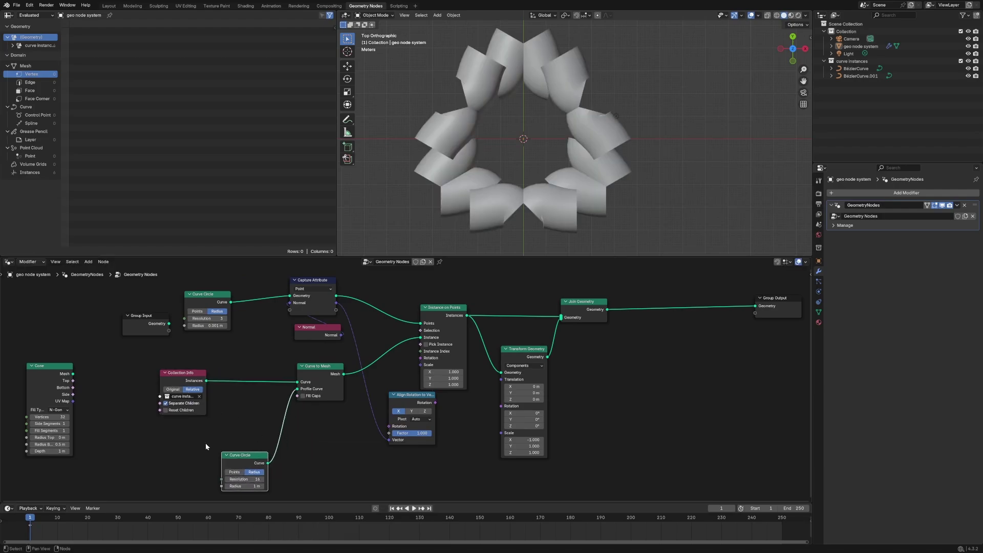
Insert a Set Curve Radius node between Collection Info and Curve to Mesh, and move Collection Info aside
key(shift+a)
text(set curve ra)
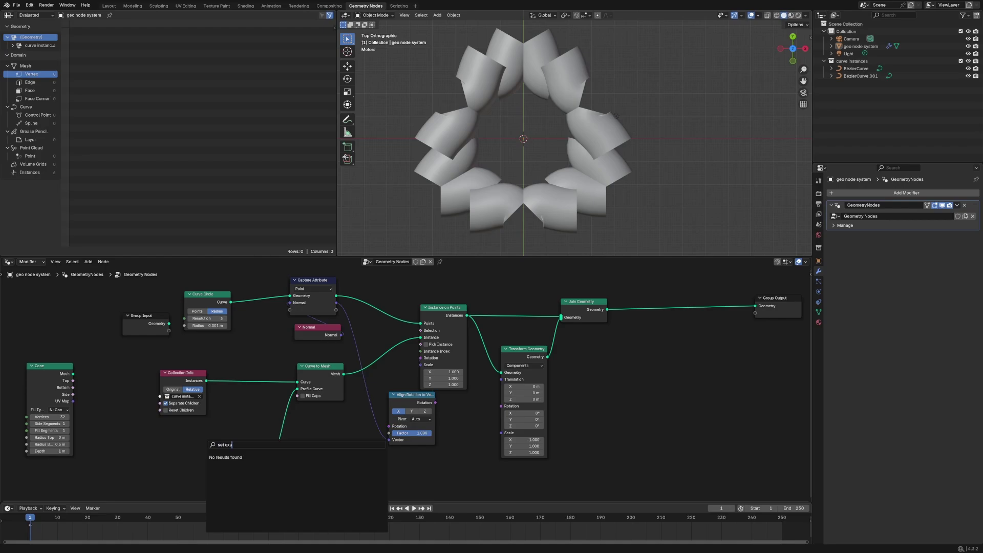
key(Return)
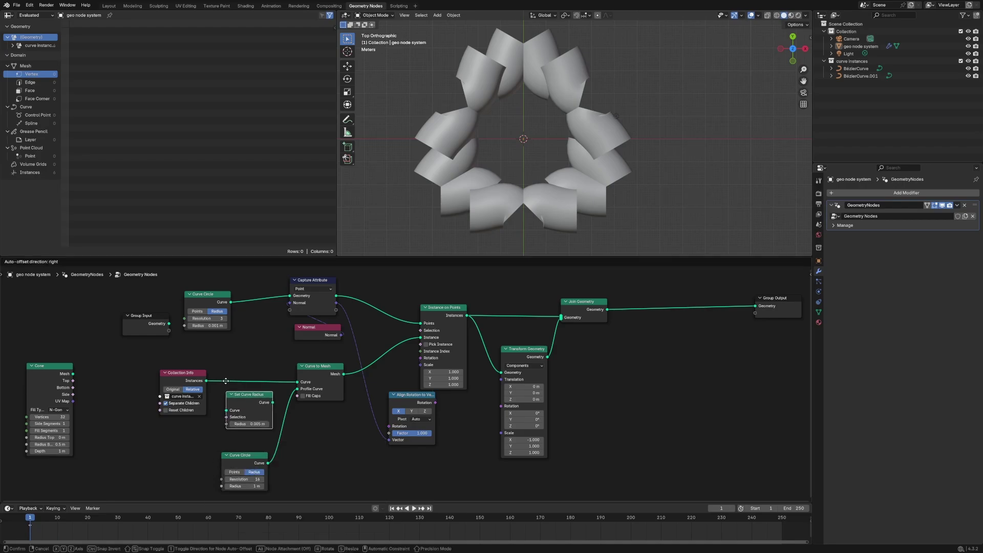
click(249, 381)
drag(191, 404, 150, 412)
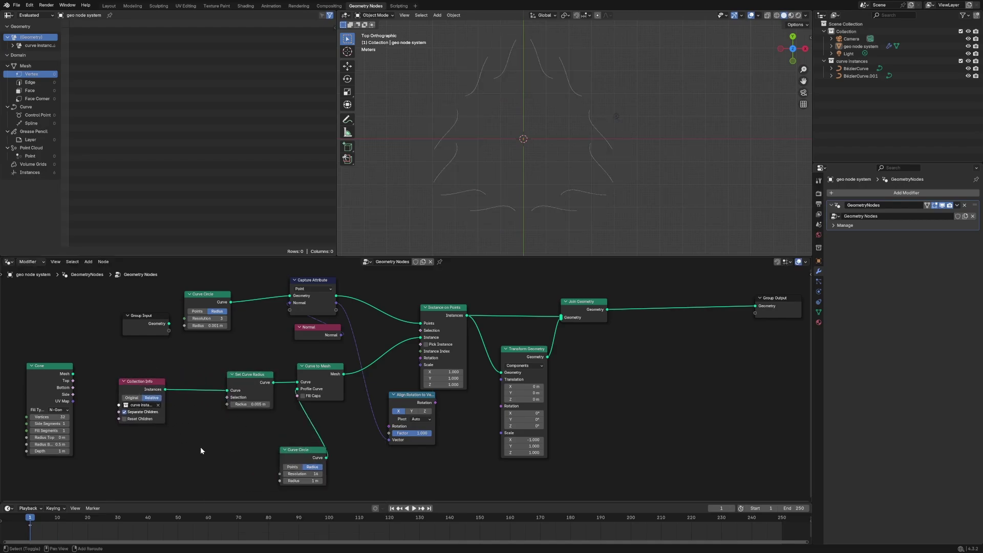
Add a Spline Parameter node and link its Factor output to the Radius input of Set Curve Radius
key(shift+a)
text(spline p)
key(Return)
click(168, 450)
drag(213, 460, 227, 404)
Insert a Float Curve node between Spline Parameter and Set Curve Radius and shape its curve into an arch falling to zero at both ends
key(shift+a)
mouse_move(254, 453)
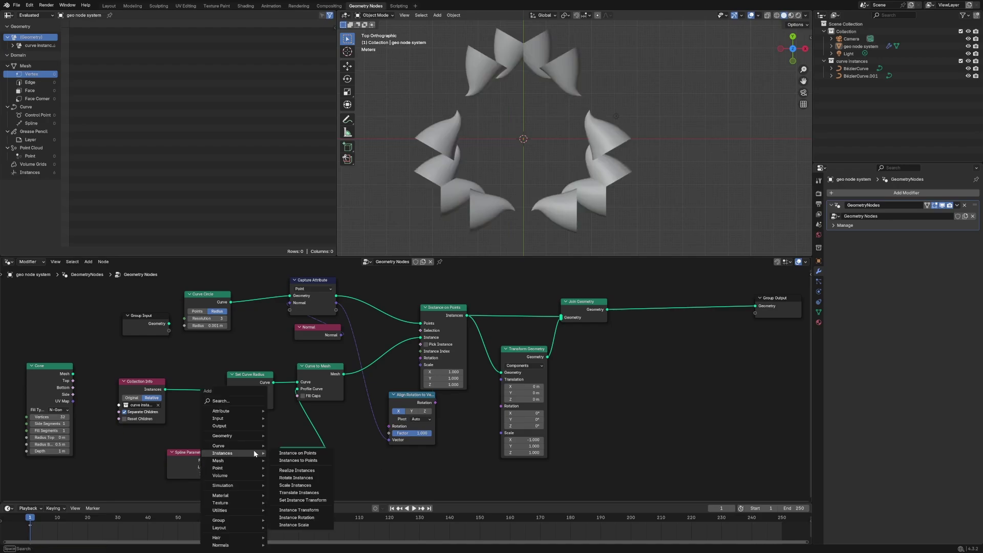
text(float curve)
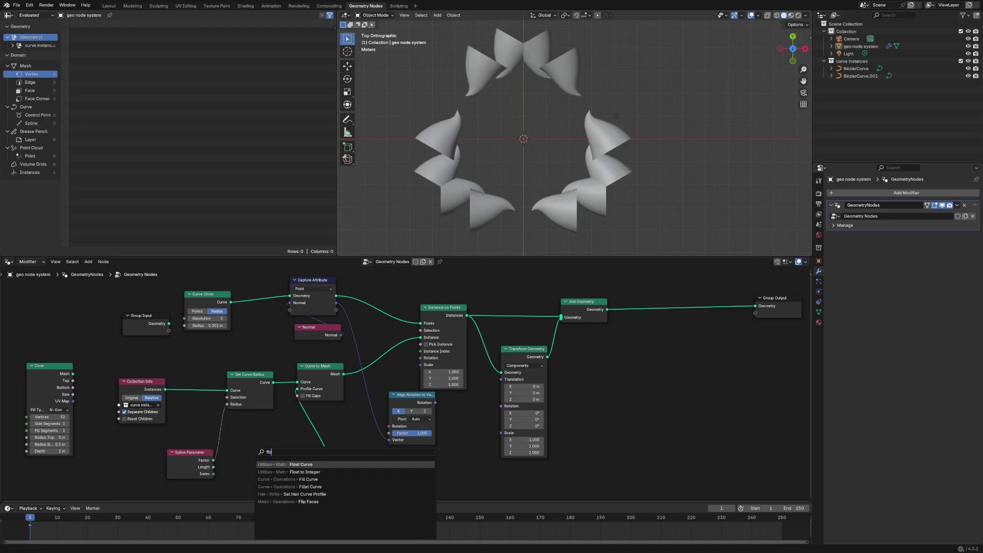
key(Return)
click(228, 415)
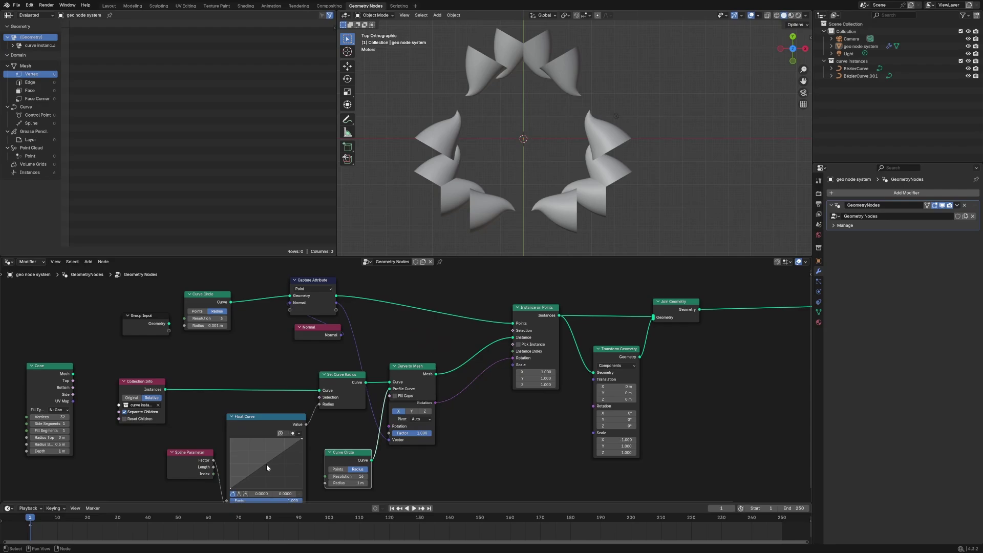
drag(267, 463, 302, 488)
drag(333, 452, 344, 453)
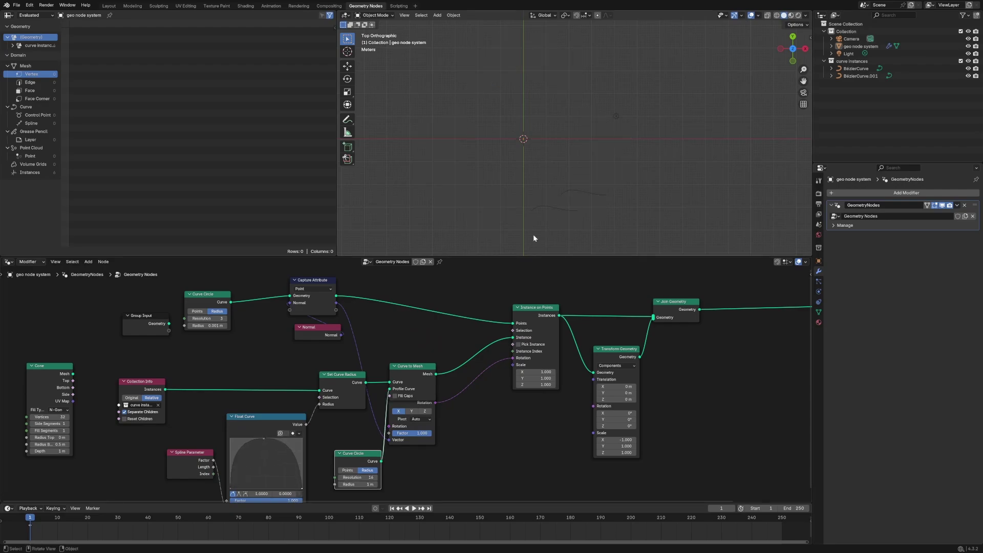
Insert a Resample Curve node between Collection Info and Set Curve Radius and inspect the resulting meshes
key(shift+a)
text(resam)
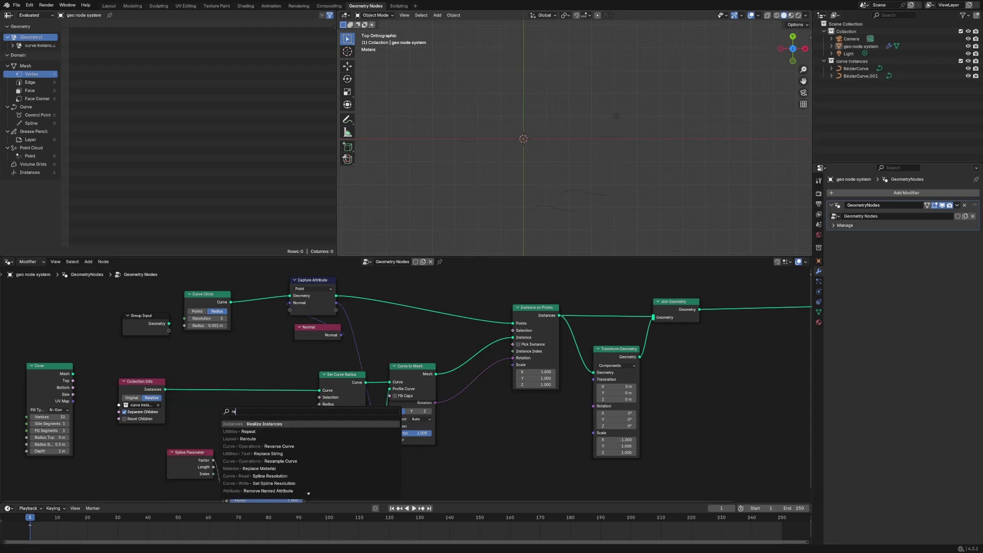
key(Return)
click(214, 382)
middle_drag(512, 192, 551, 189)
scroll(495, 156, down, 3)
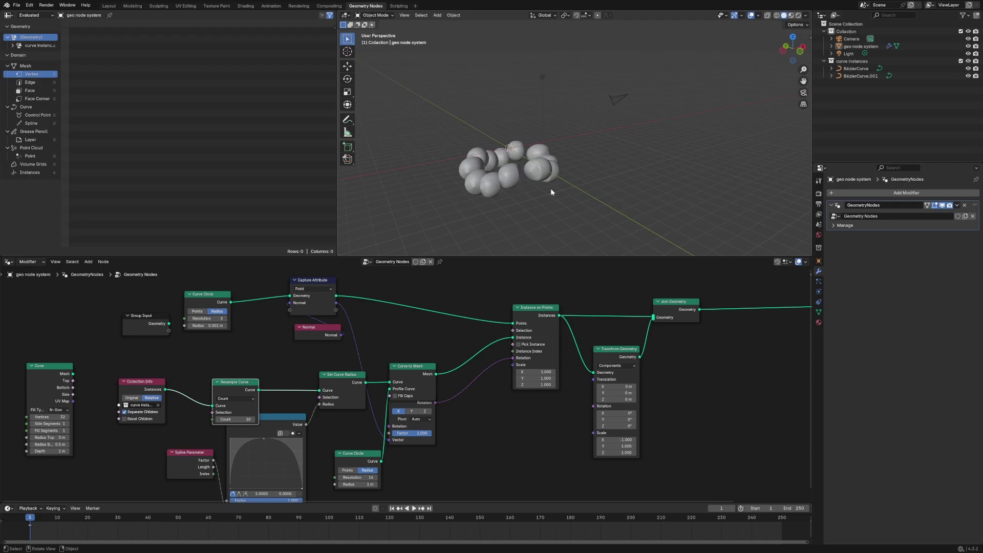
scroll(551, 188, up, 4)
Insert a Subdivide Curve node between Collection Info and Resample Curve
drag(364, 453, 374, 454)
middle_drag(325, 407, 446, 393)
key(shift+a)
text(subd)
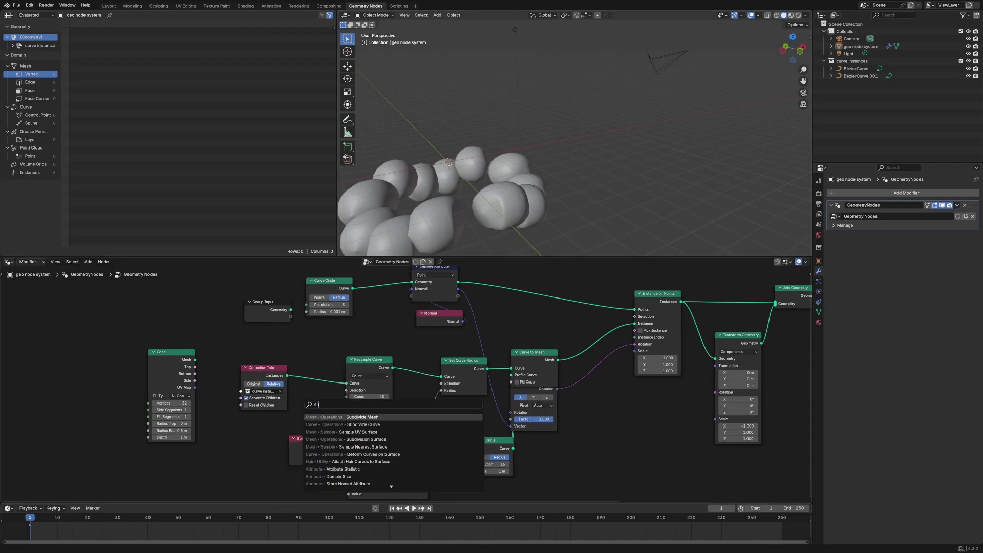
key(Down)
key(Return)
click(300, 358)
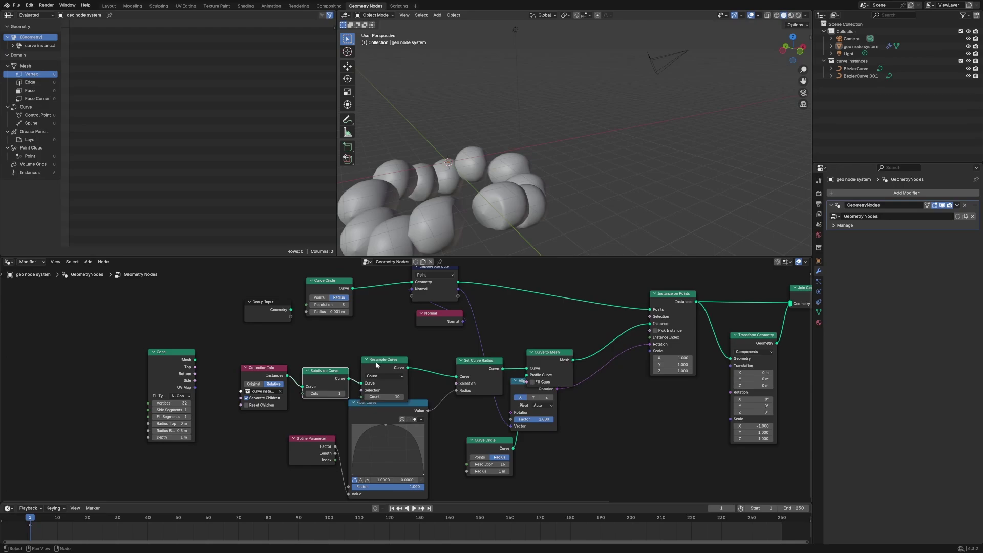
Remove the Resample Curve node while keeping Subdivide Curve linked to Set Curve Radius
click(378, 361)
key(ctrl+x)
middle_drag(480, 226, 369, 368)
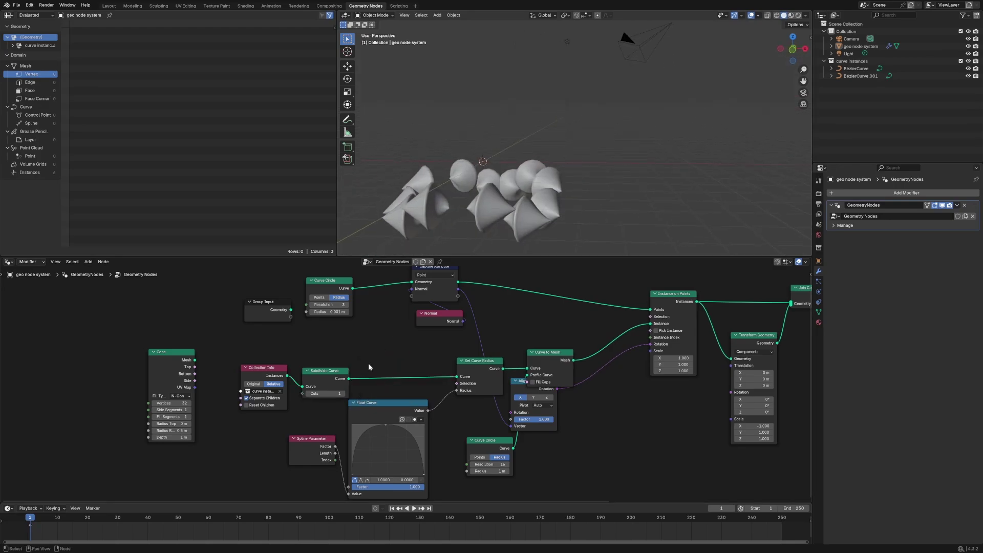
Set the Subdivide Curve cuts to 3 and move the Set Curve Radius node next to it
drag(337, 393, 339, 393)
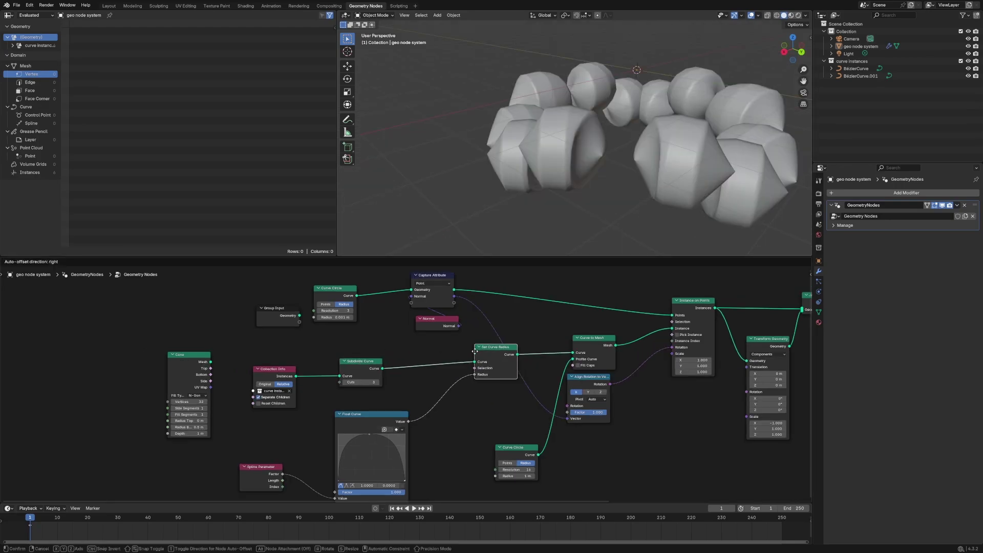
click(416, 358)
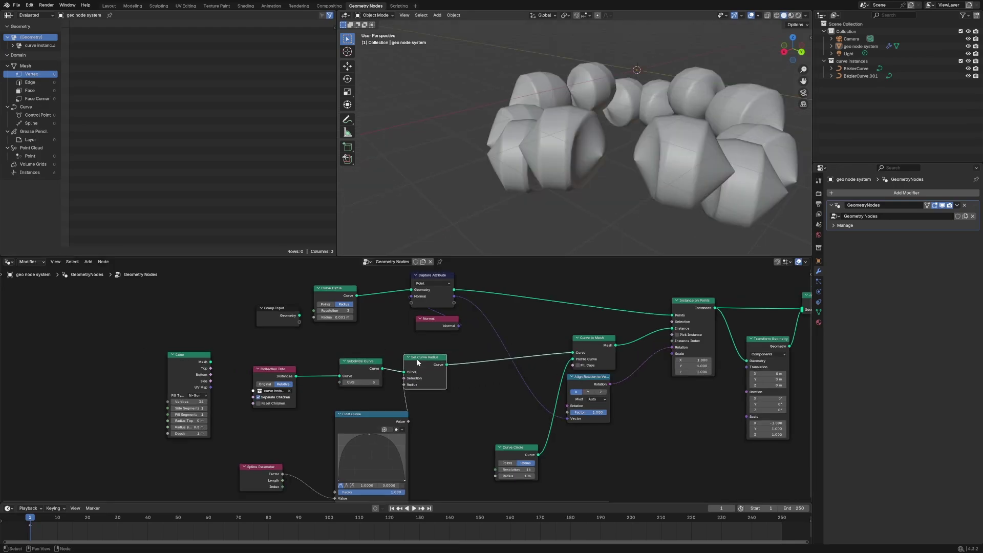
right_click(619, 155)
middle_drag(498, 69, 518, 142)
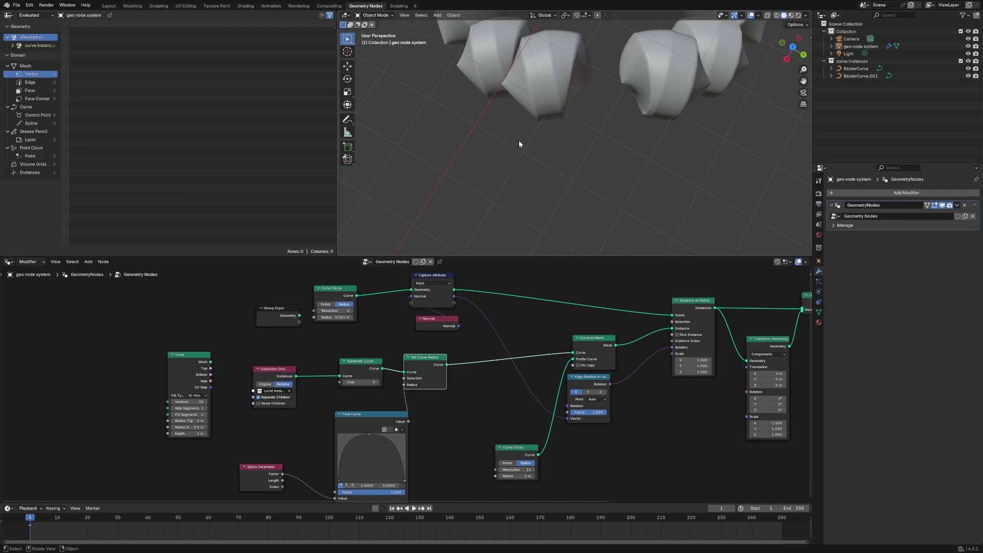
middle_drag(643, 94, 539, 194)
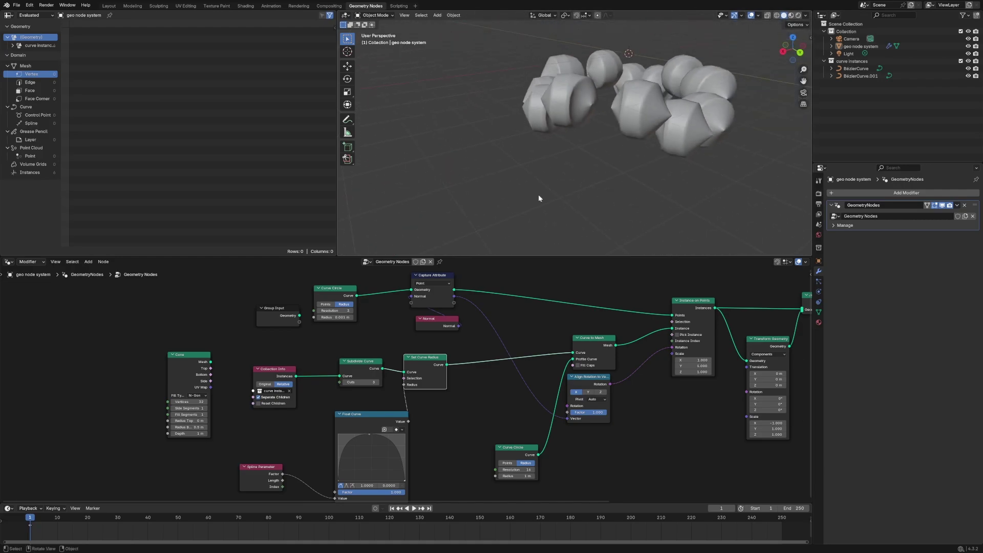
Move Curve to Mesh and its profile Curve Circle closer to Set Curve Radius, and set the profile radius to 0.1 m
drag(594, 338, 533, 345)
drag(512, 447, 463, 442)
text(0.1)
key(Return)
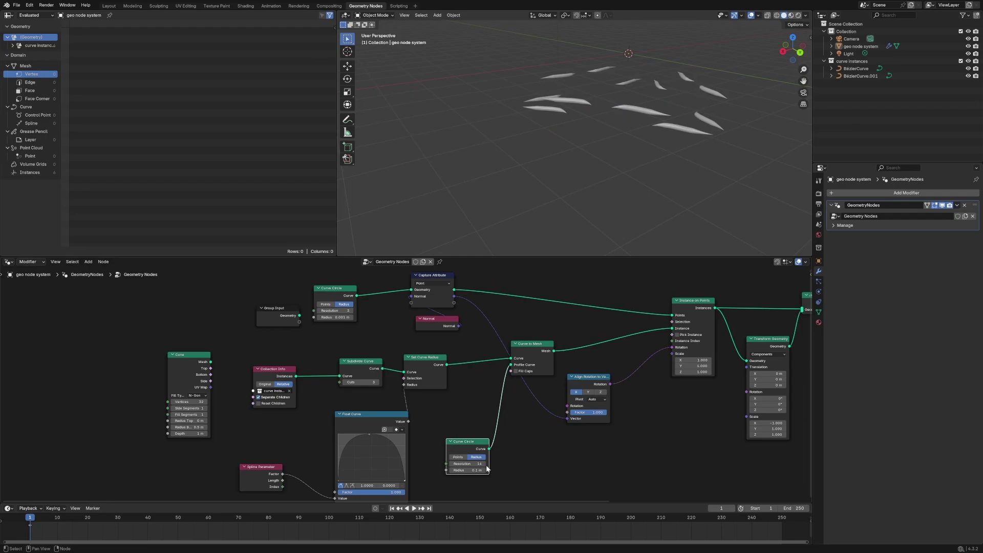
middle_drag(578, 106, 614, 94)
scroll(615, 95, up, 3)
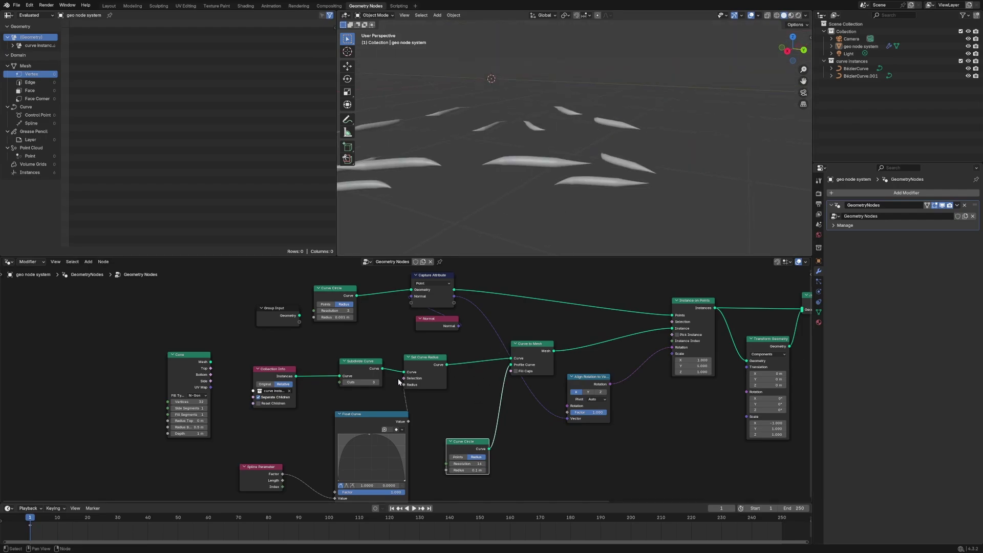
Reposition the Spline Parameter node near the Float Curve and view the whole pattern from the top
drag(281, 469, 287, 463)
scroll(551, 361, down, 3)
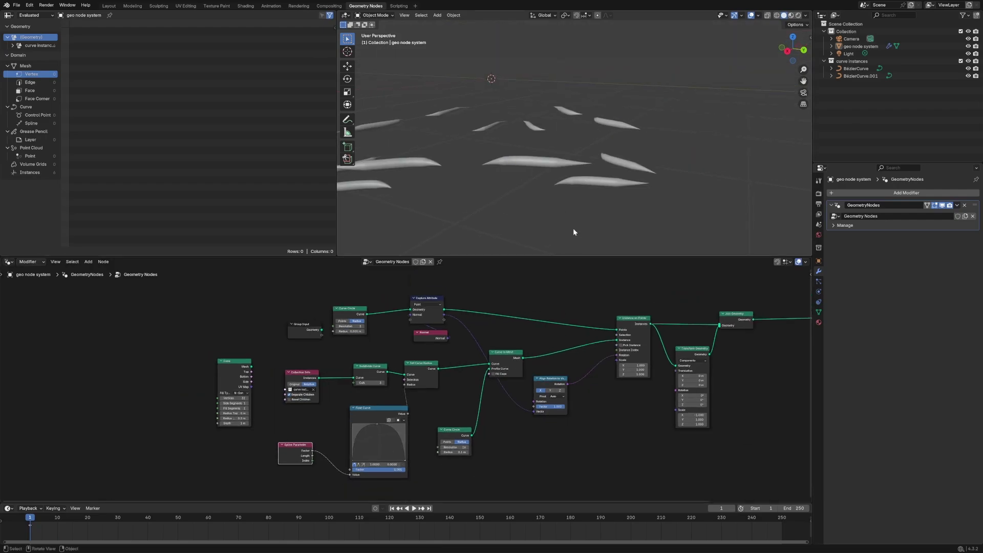
middle_drag(599, 175, 563, 226)
scroll(563, 227, down, 3)
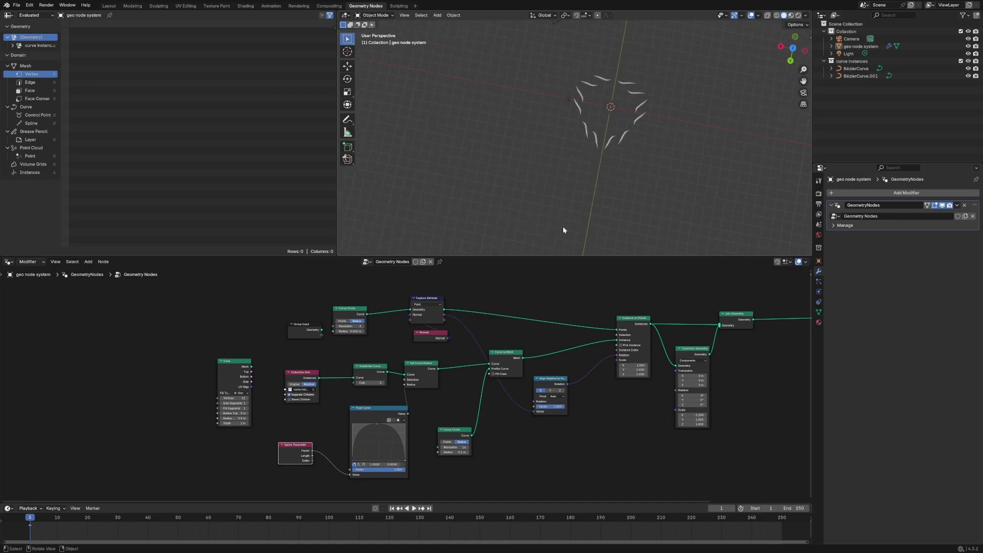
click(793, 48)
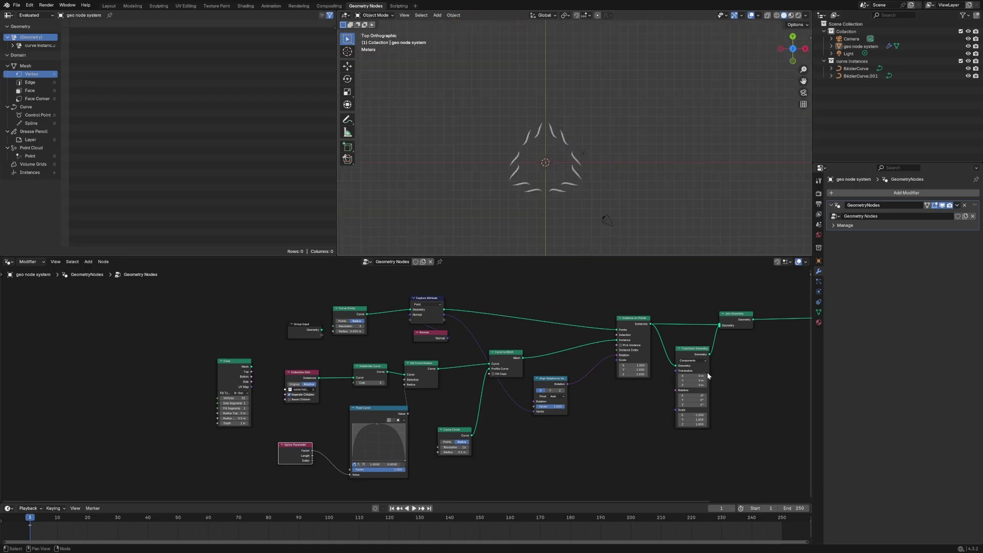
Switch to the Layout workspace, edit BézierCurve from the top view, and subdivide it to add a middle control point
middle_drag(708, 376, 587, 360)
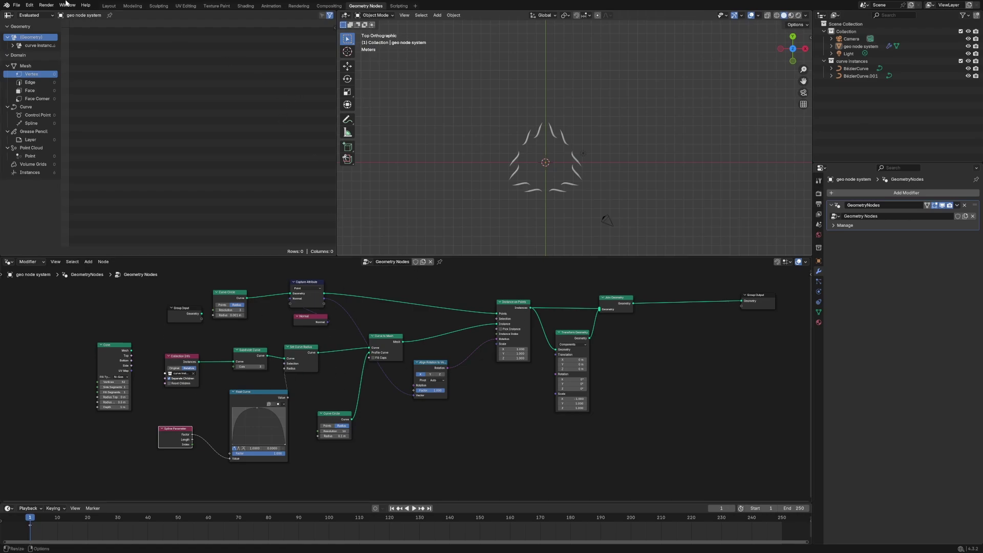
click(109, 7)
click(790, 42)
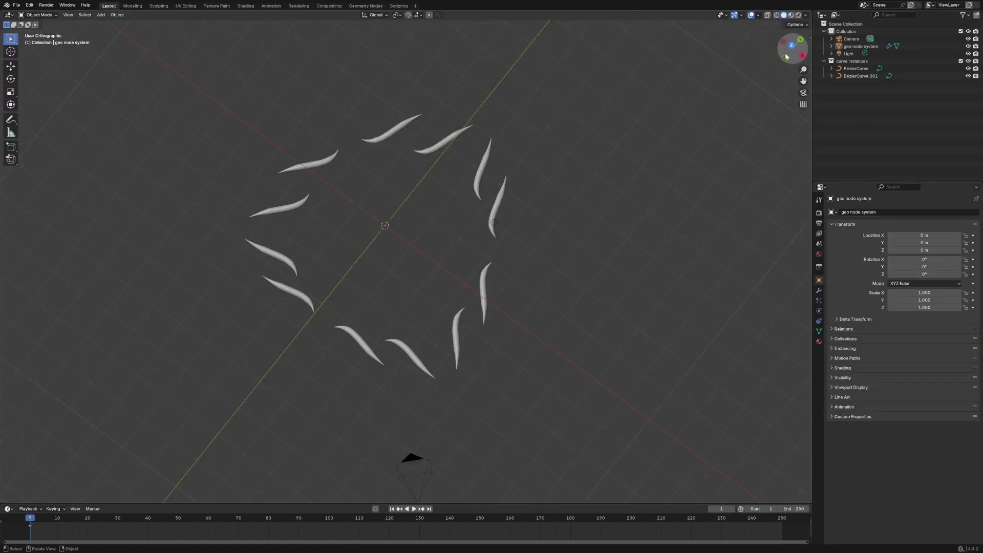
click(853, 69)
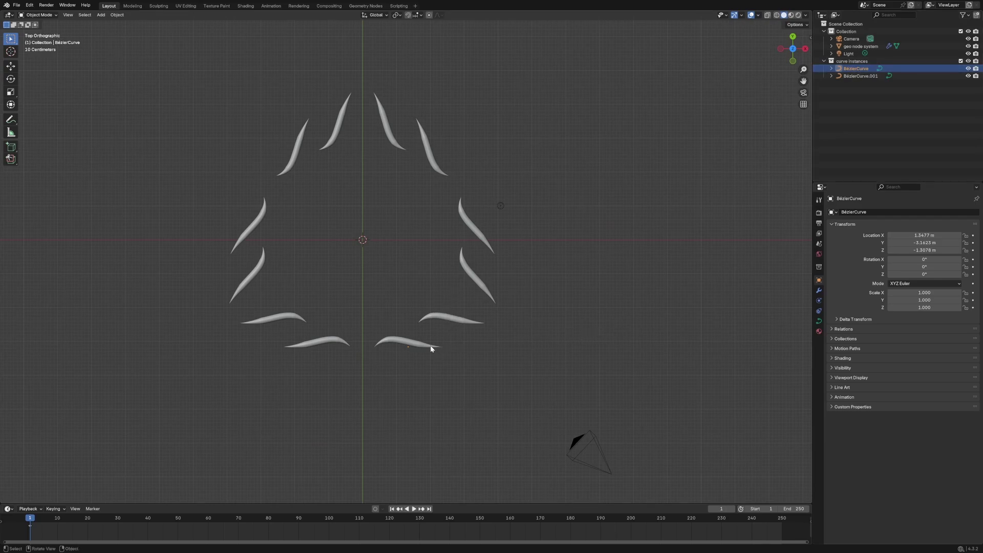
key(Tab)
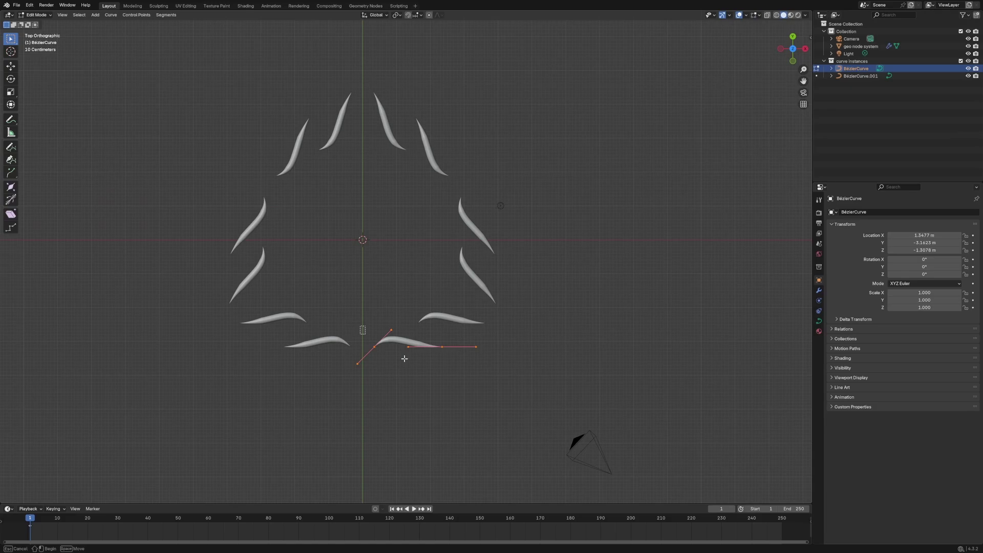
right_click(413, 348)
click(379, 347)
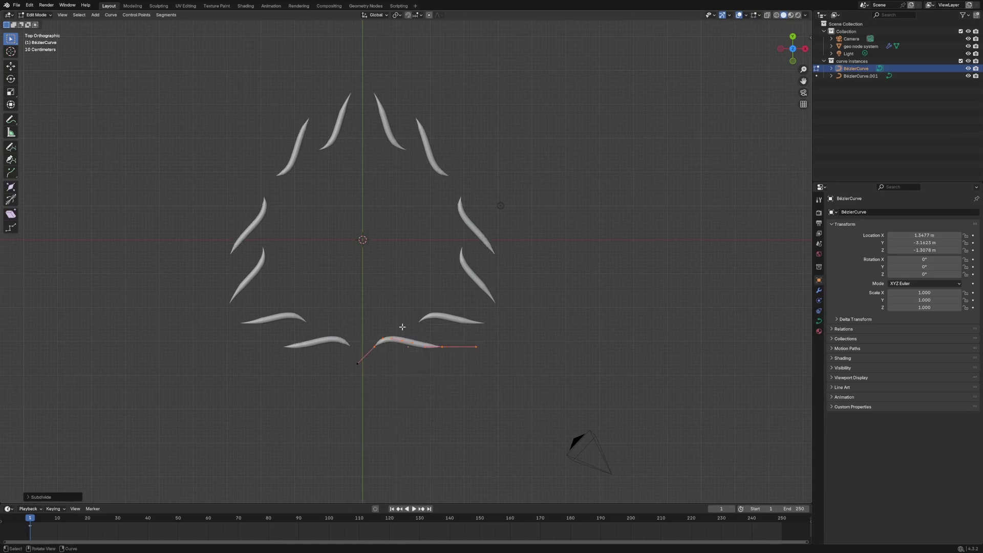
Move BézierCurve's new middle control point toward the pattern's centre so the strand forms a bend
scroll(402, 327, up, 5)
shift+middle_drag(419, 363, 414, 230)
scroll(384, 294, down, 4)
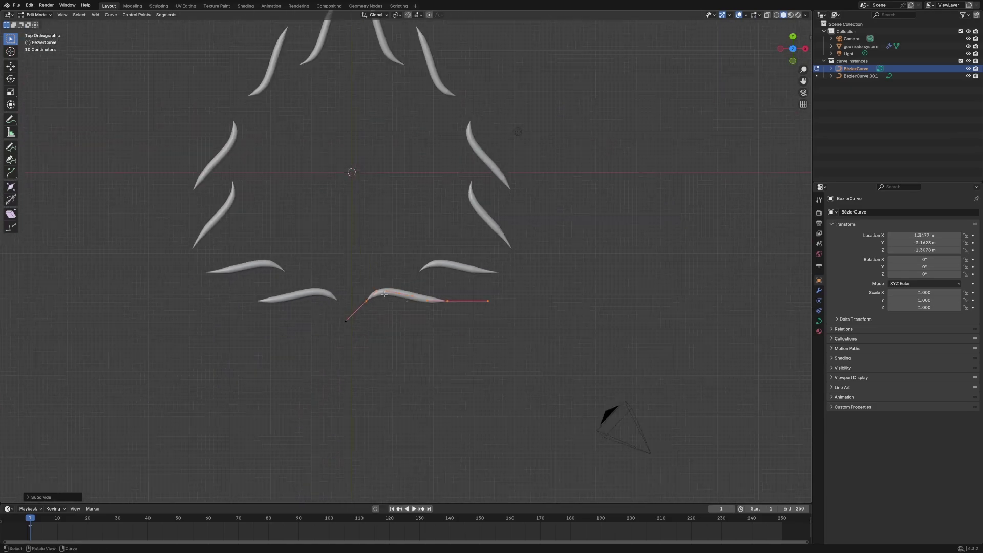
scroll(384, 294, down, 1)
key(alt+a)
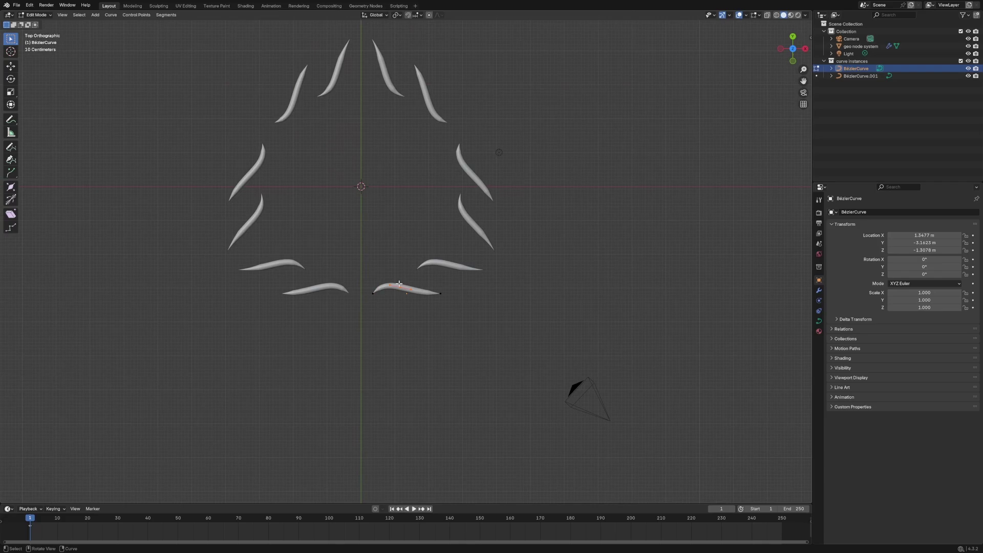
key(g)
click(395, 245)
Move BézierCurve's outer end point about 1.17 m away from the centre and fine-tune the middle point's position
click(445, 305)
key(g)
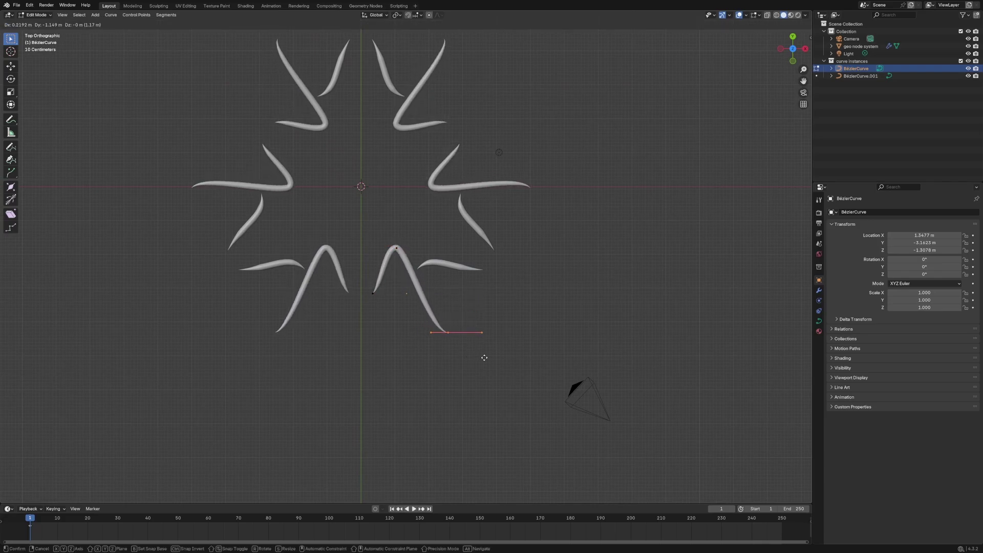
click(485, 358)
drag(387, 229, 423, 269)
key(g)
click(426, 266)
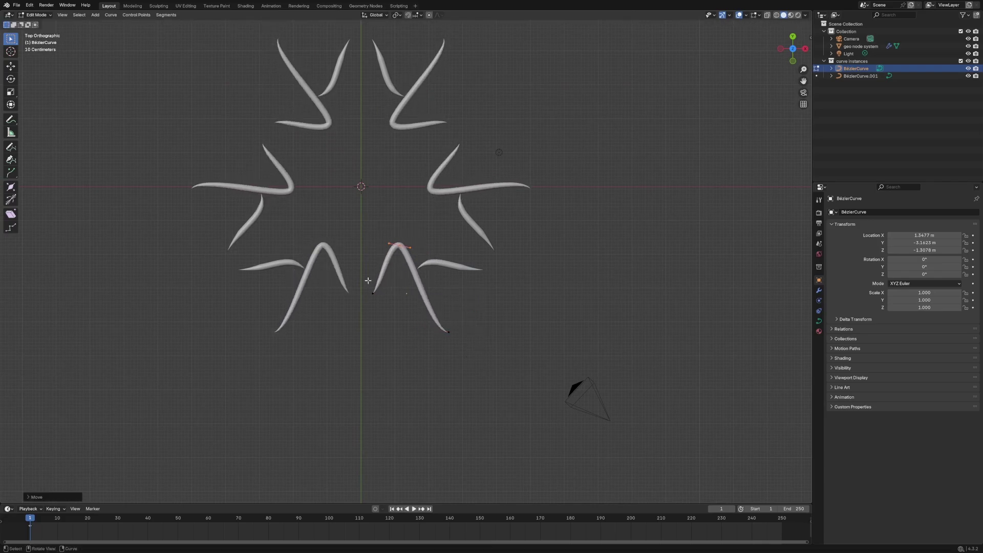
Move BézierCurve's inner end point inward beside the mirror axis and adjust its height along Z
key(g)
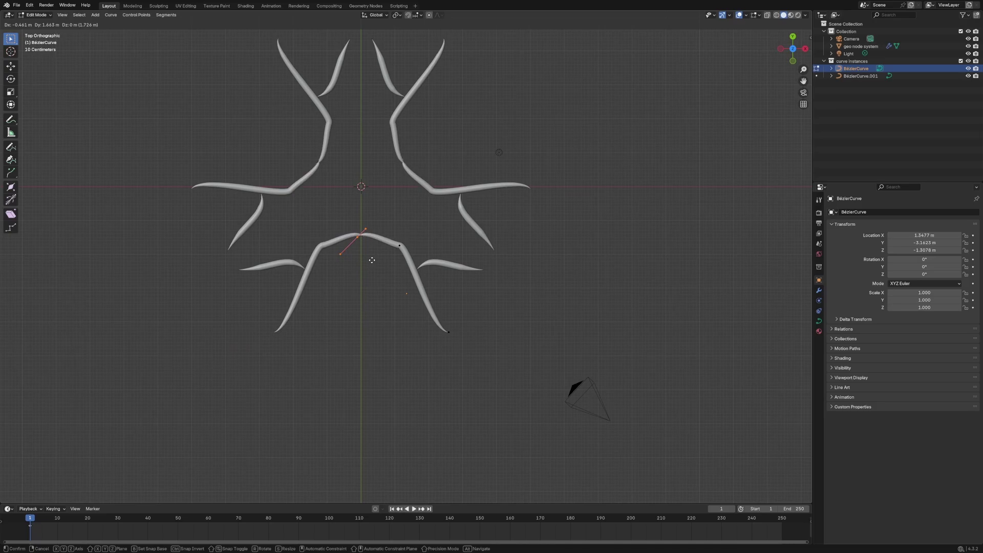
click(377, 268)
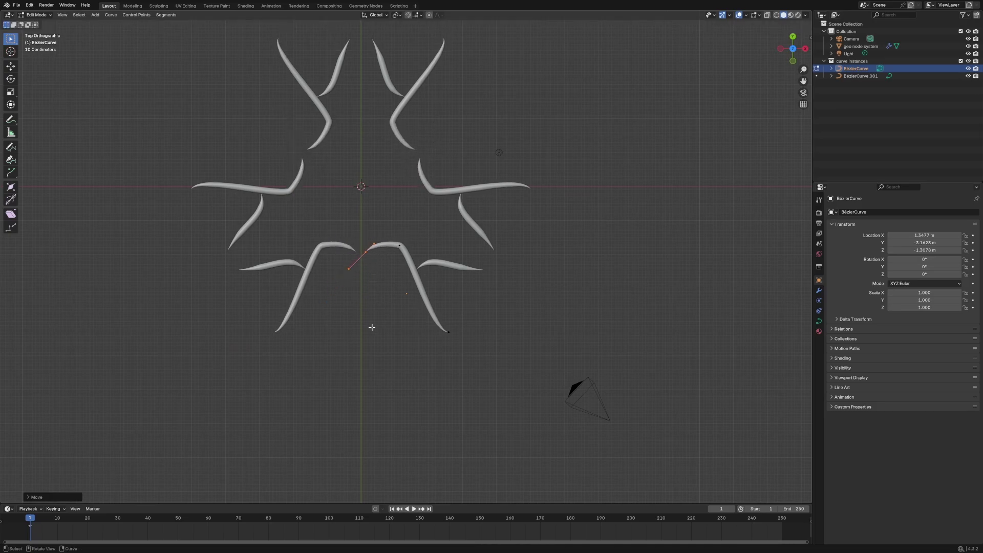
middle_drag(372, 327, 397, 375)
key(g)
key(z)
click(377, 288)
click(378, 312)
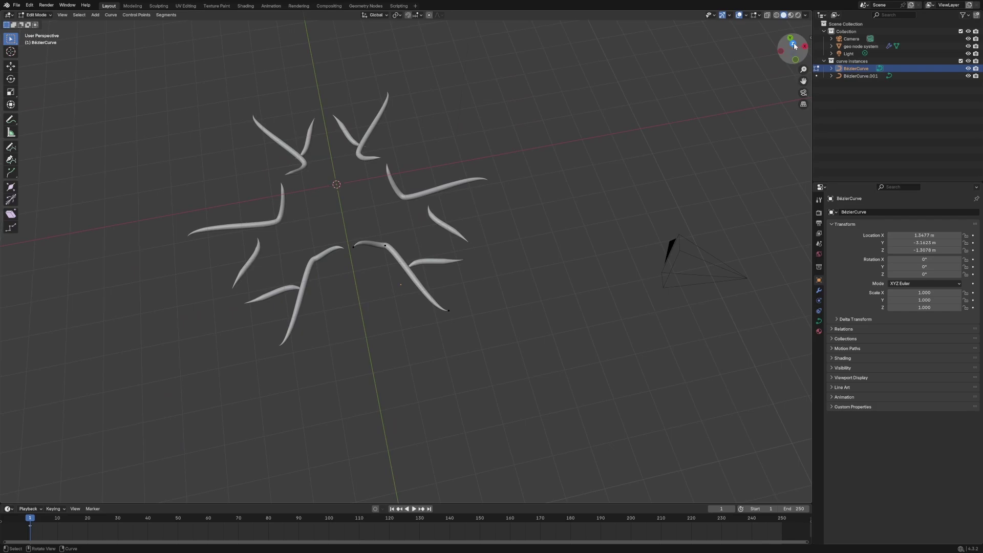
From the top view, move BézierCurve's inner end point about 1.57 m along Y toward the world origin
click(793, 45)
click(358, 230)
key(g)
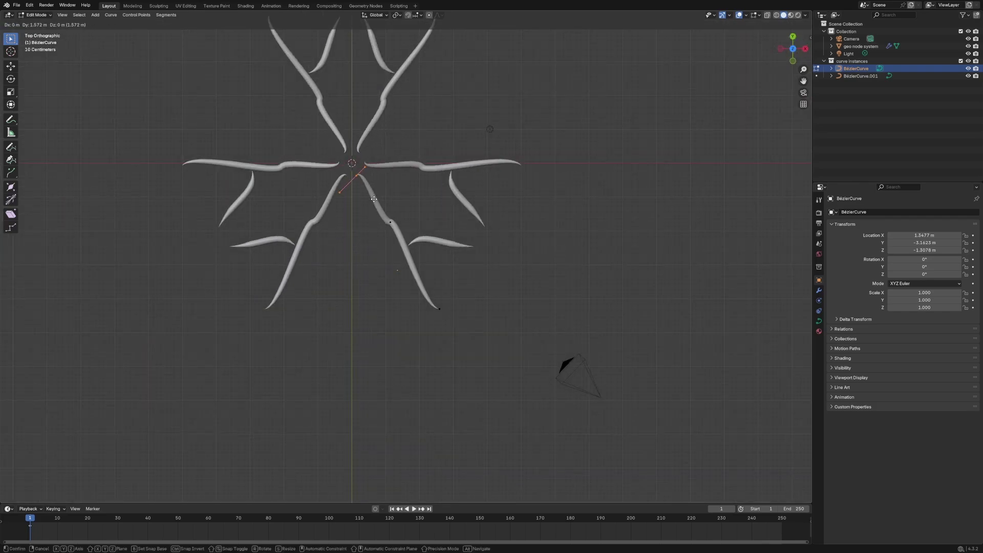
click(364, 188)
Adjust the inner end point's handles and position so the tip of BézierCurve hooks near the centre
click(362, 165)
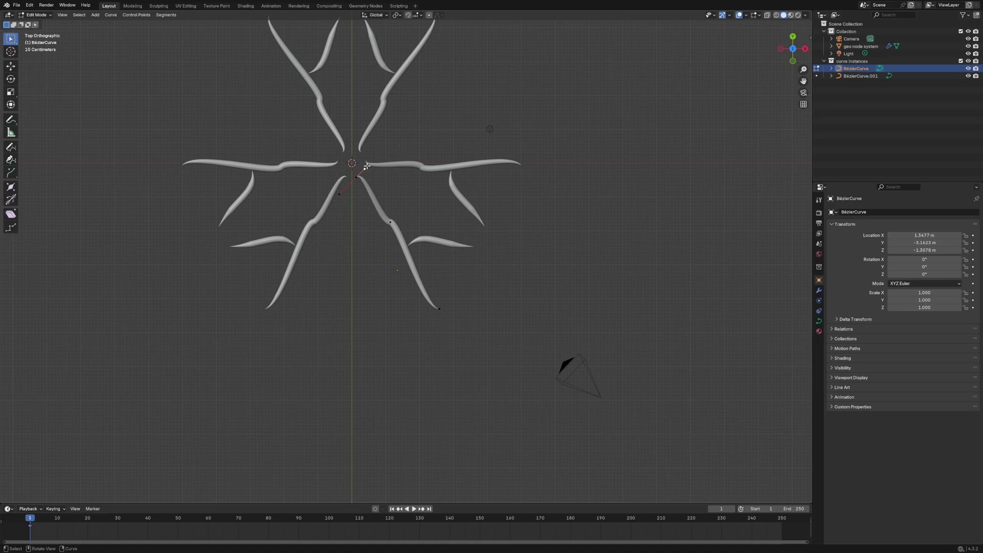
key(g)
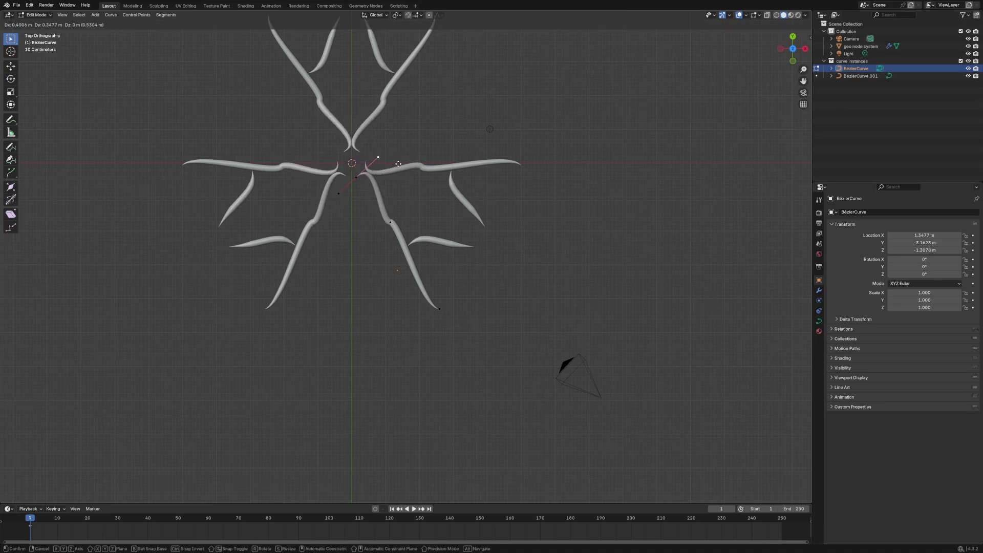
click(339, 174)
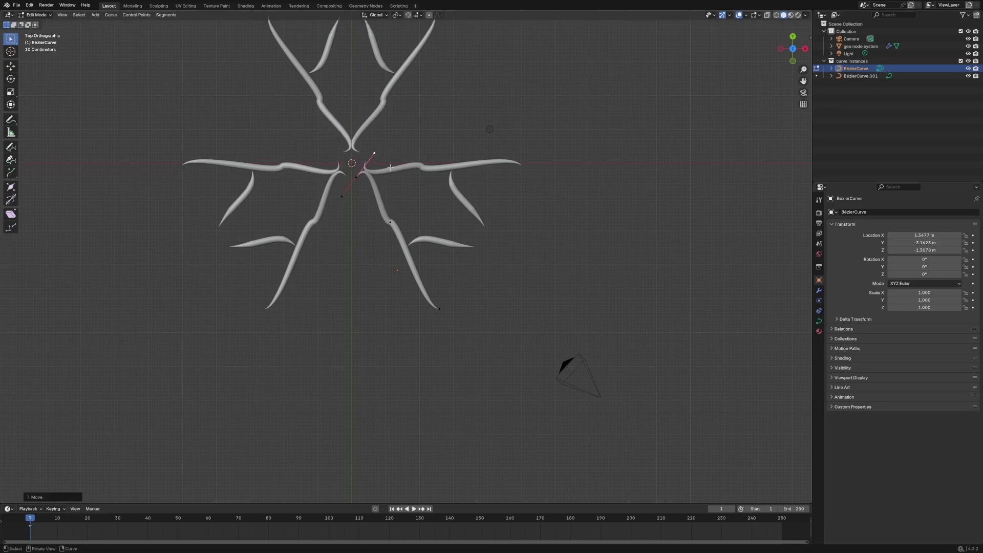
key(g)
click(362, 201)
click(370, 162)
key(g)
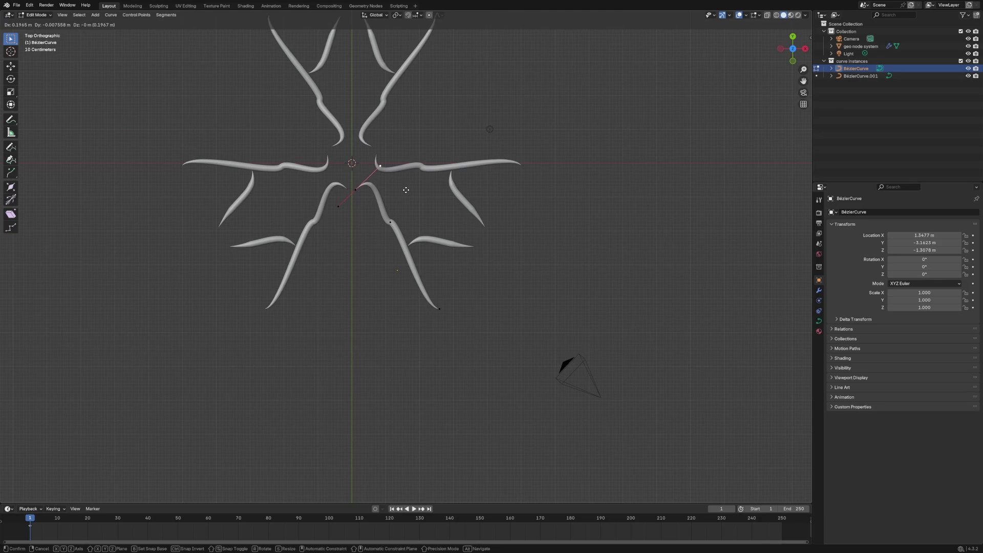
click(409, 198)
Shift BézierCurve's middle control point slightly and pull its inner handle outward to smooth the bend into a wave
click(390, 222)
key(g)
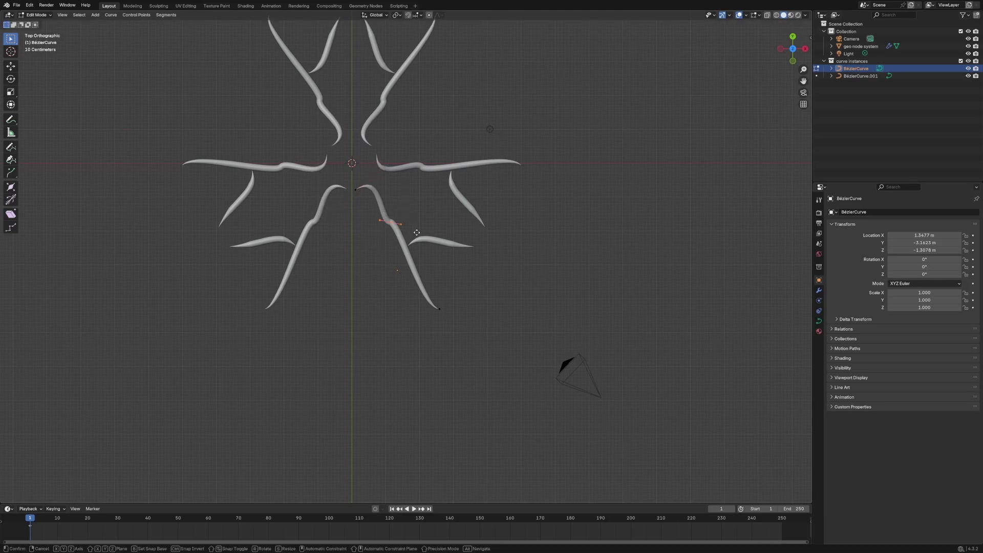
click(414, 226)
click(379, 220)
key(g)
click(352, 220)
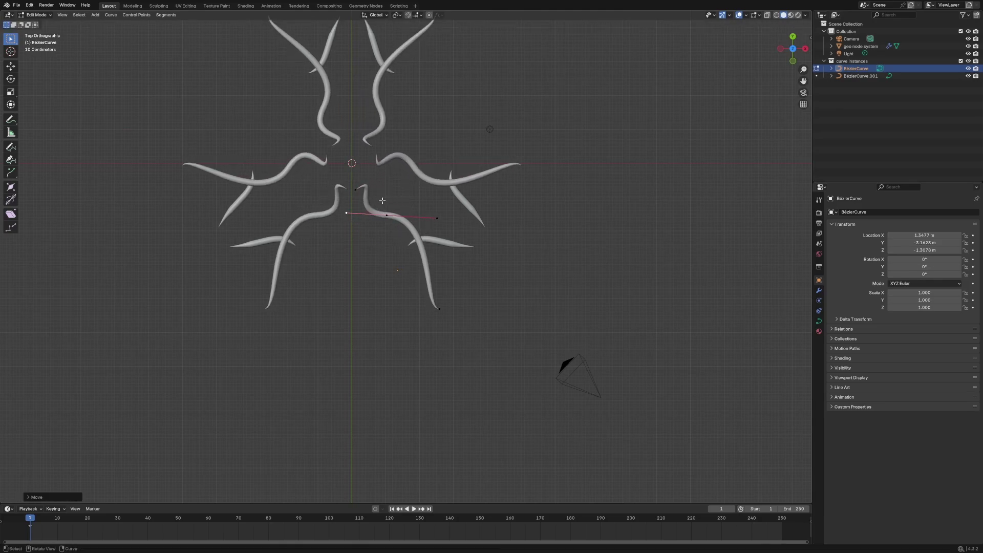
Reposition BézierCurve's middle control point and shift its outer handle about 0.39 m to tilt the bend
click(388, 215)
key(g)
click(408, 217)
click(450, 208)
key(g)
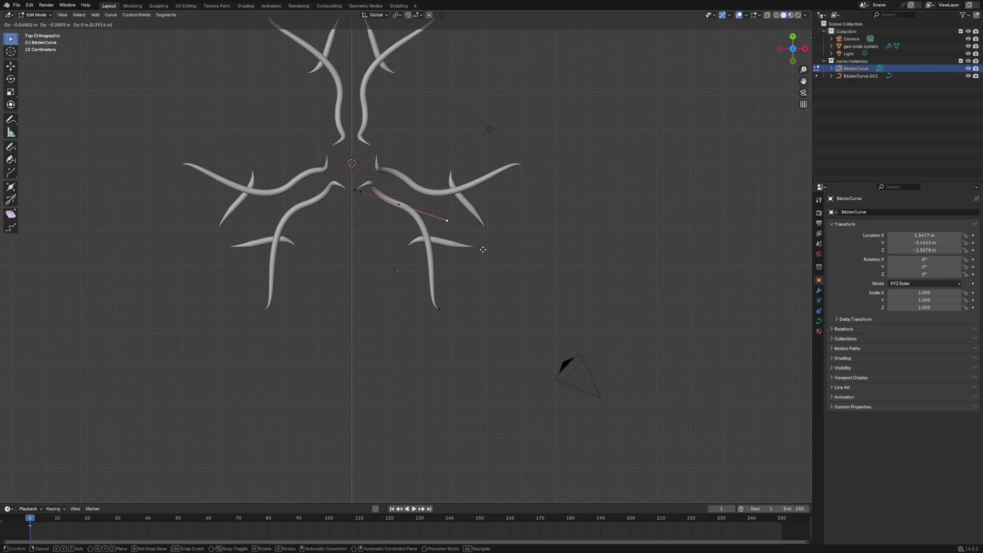
click(482, 250)
From an angled view, move BézierCurve's middle point away from the centre and extend its outer end point
middle_drag(483, 249, 387, 169)
click(373, 131)
key(g)
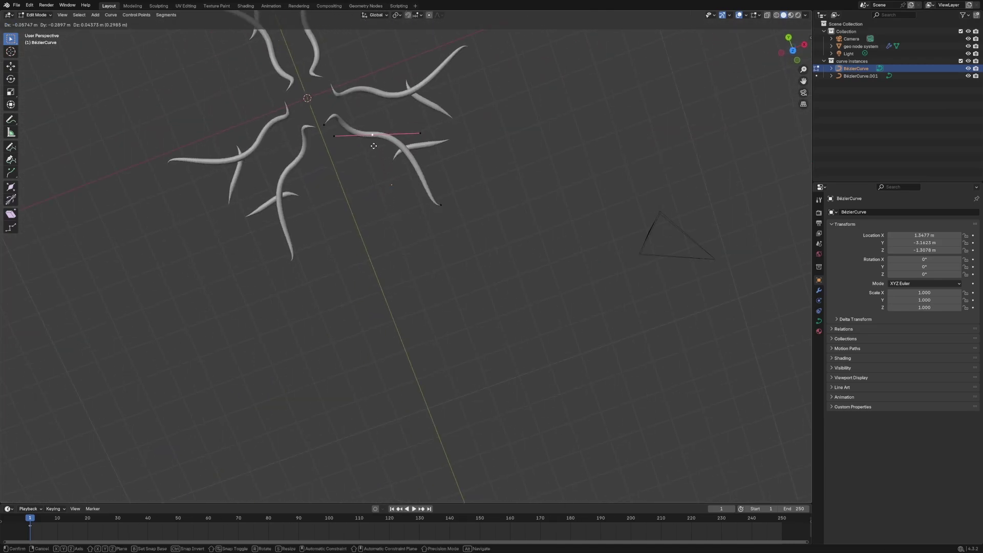
click(371, 162)
click(476, 204)
key(g)
click(512, 233)
click(437, 201)
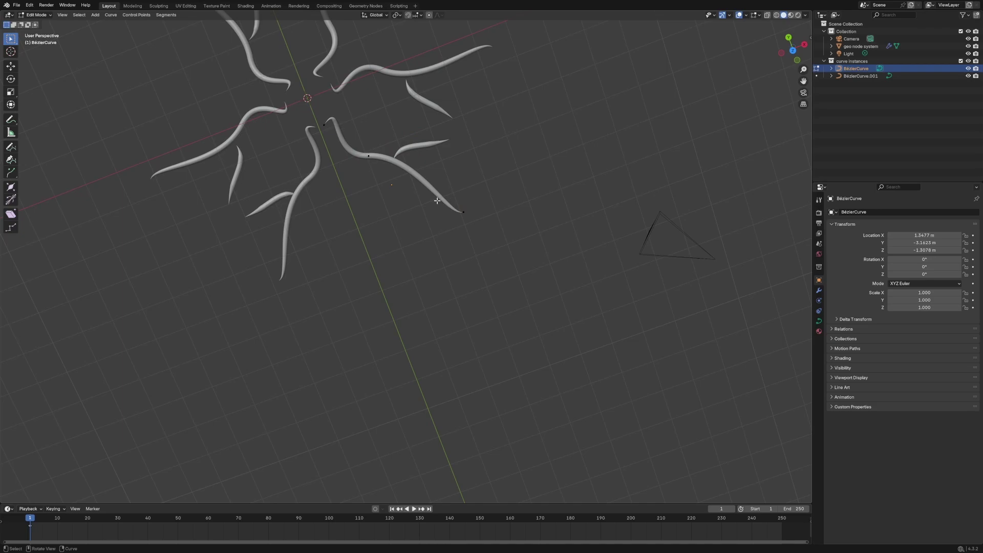
middle_drag(473, 178, 425, 181)
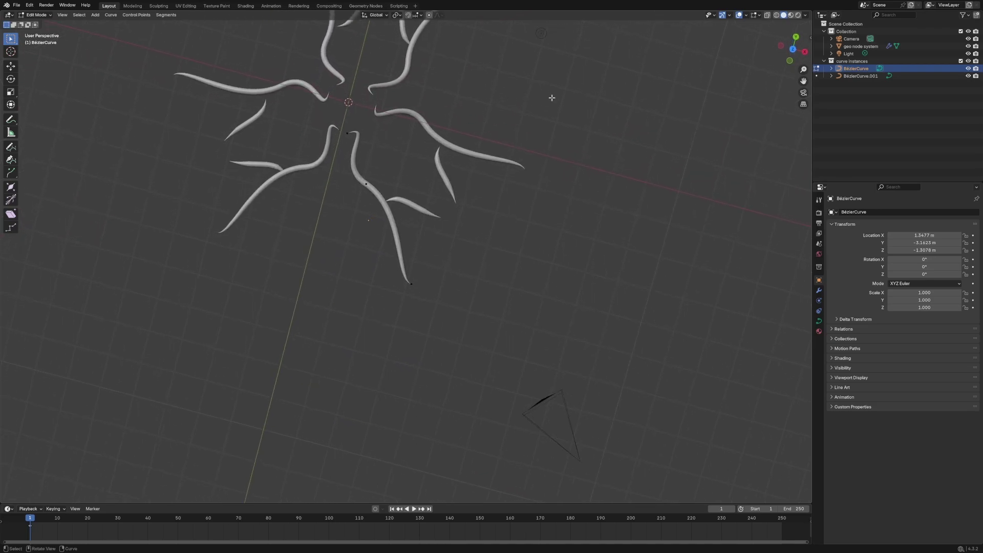
Switch editing to BézierCurve.001 and subdivide it to add a middle control point
click(854, 76)
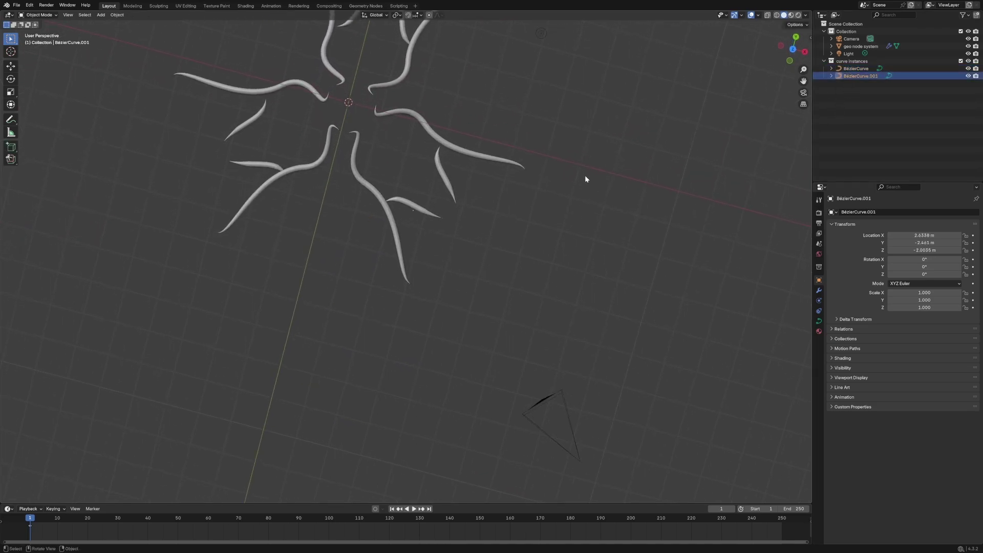
right_click(423, 218)
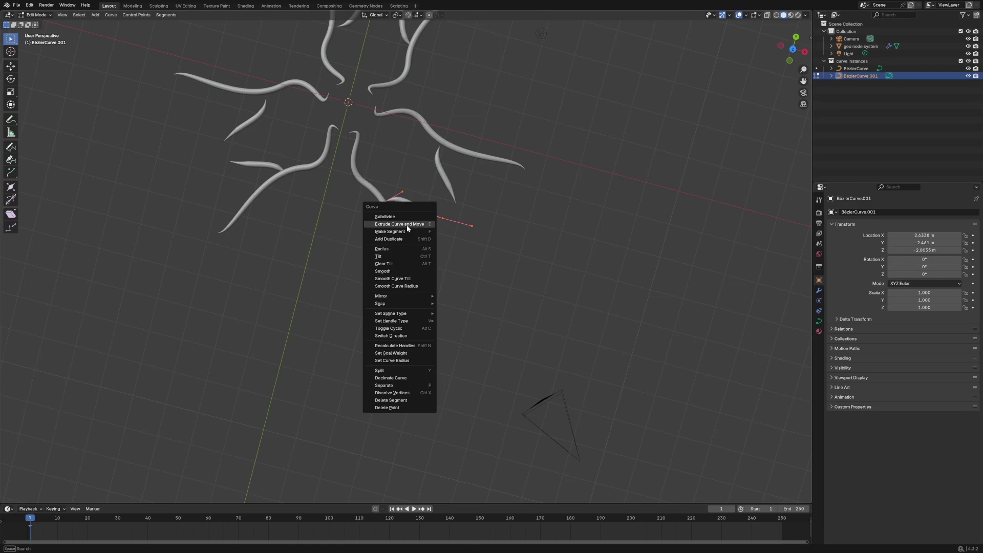
click(410, 217)
Lengthen BézierCurve.001 by moving its two end points outward in opposite directions
drag(363, 185, 398, 207)
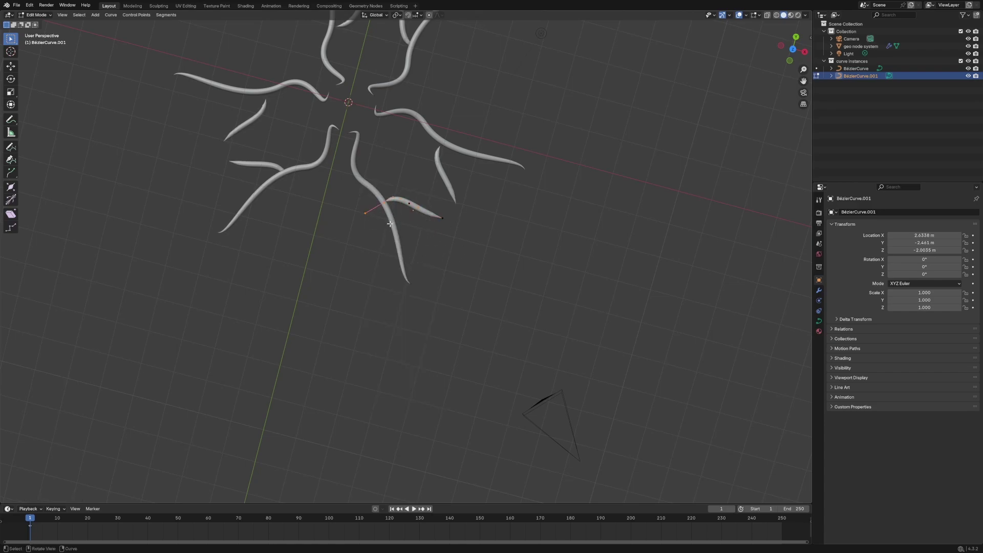
key(g)
click(335, 233)
drag(438, 207, 474, 249)
key(g)
click(536, 277)
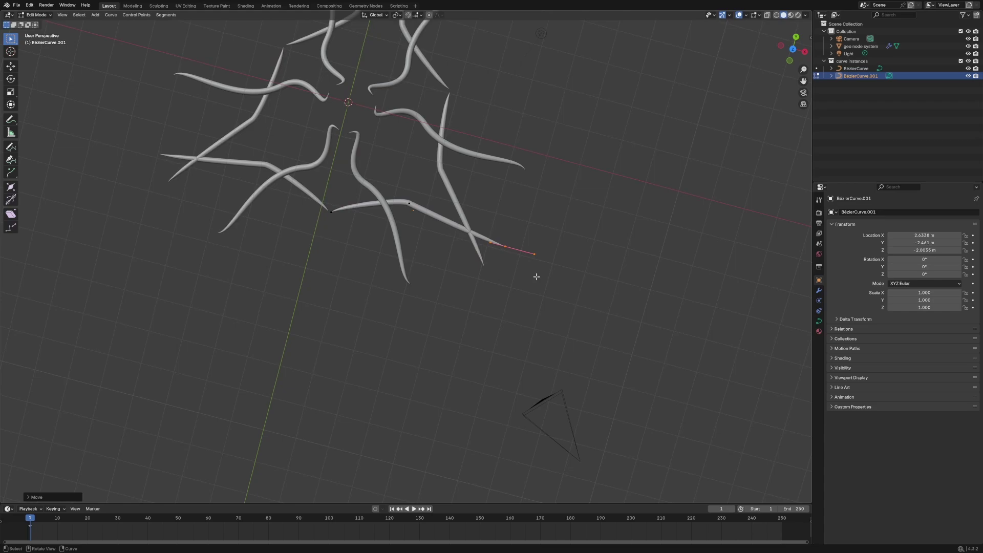
Move BézierCurve.001's middle control point toward the pattern's centre and stretch its outer handle
click(432, 223)
key(g)
click(432, 196)
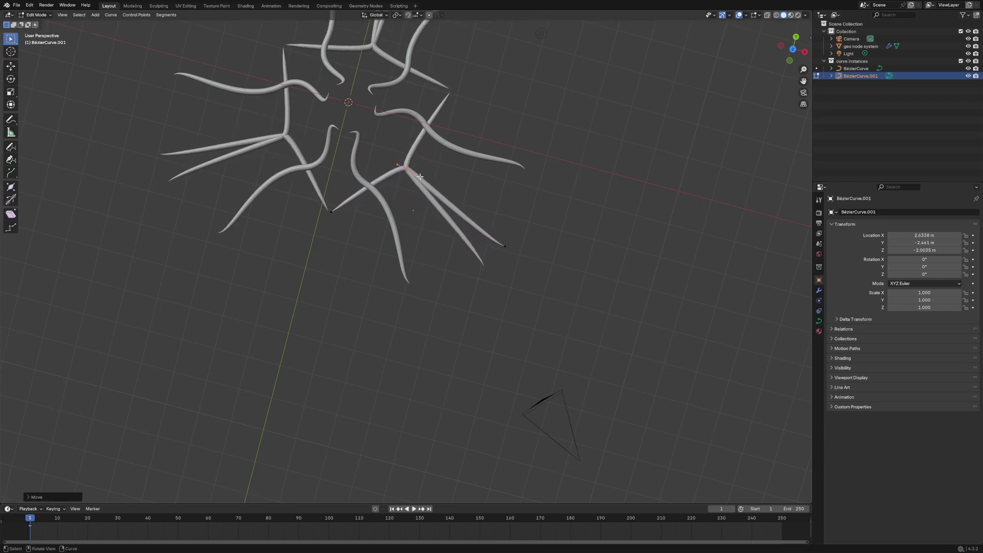
click(436, 192)
key(g)
click(515, 206)
Stretch the middle point's inner handle about 1.25 m and move the middle point outward to flatten BézierCurve.001's arch
key(g)
drag(384, 162, 402, 184)
click(412, 189)
key(g)
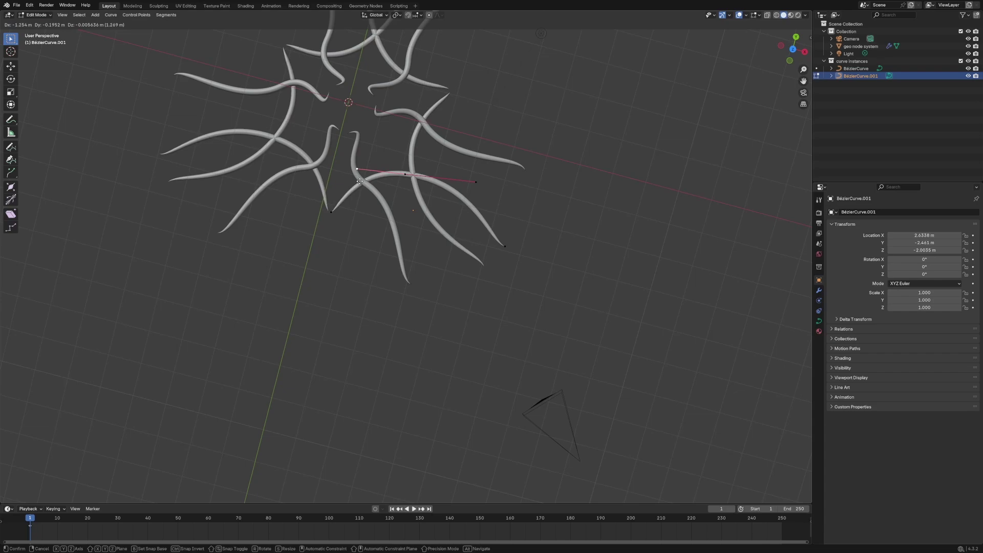
click(354, 181)
key(g)
click(477, 192)
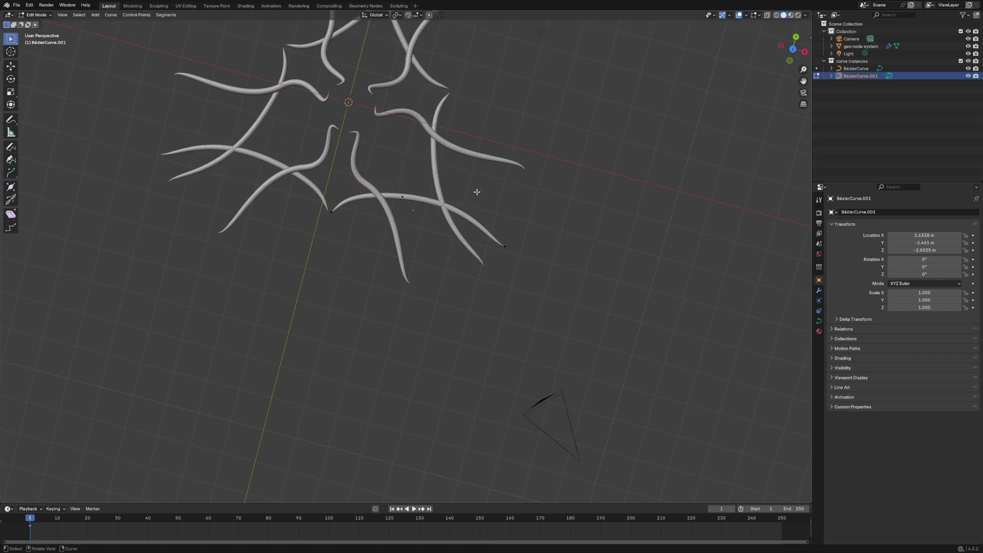
Pull BézierCurve.001's outer end point inward and fine-tune its position so the tip bends down more steeply
drag(505, 243, 541, 272)
key(g)
click(499, 272)
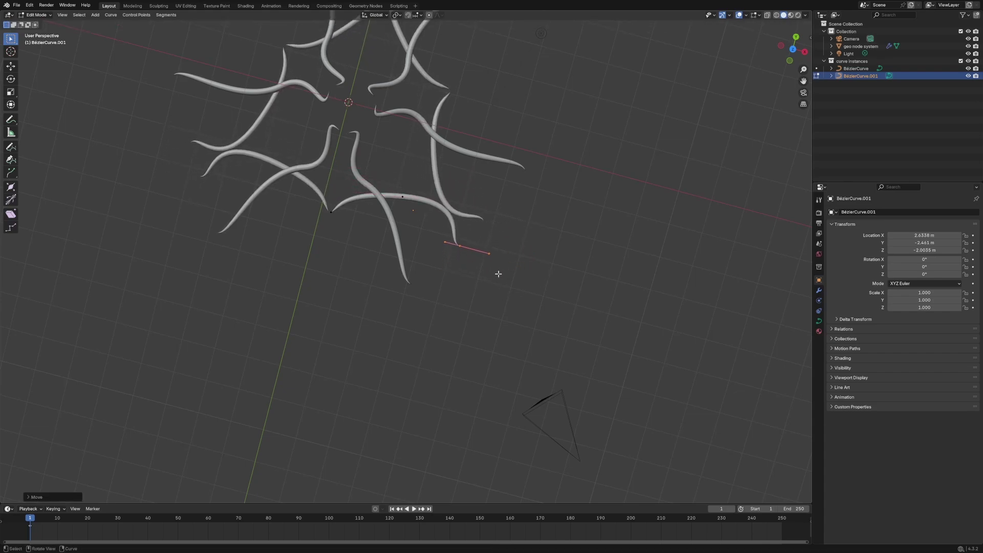
drag(452, 239, 435, 231)
key(g)
click(485, 272)
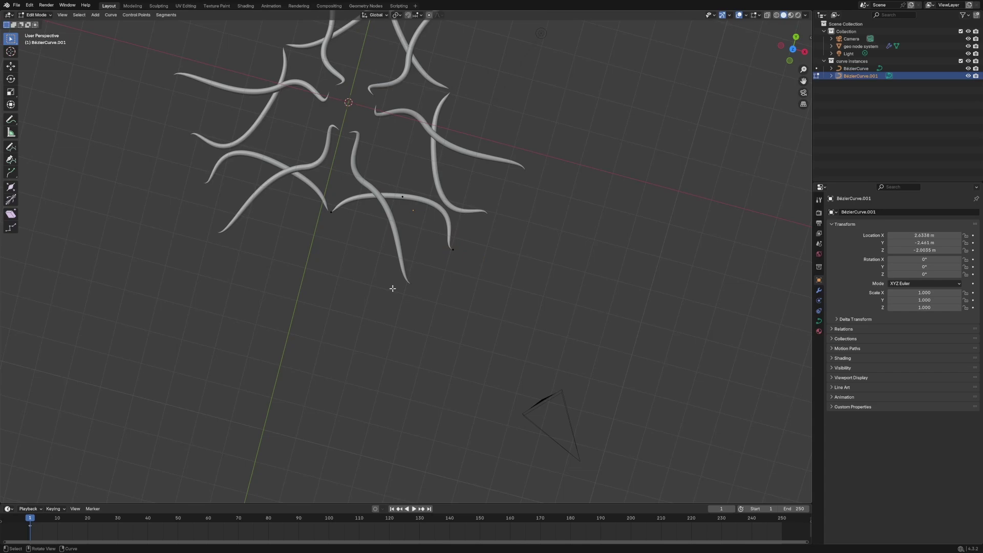
drag(433, 240, 479, 275)
key(g)
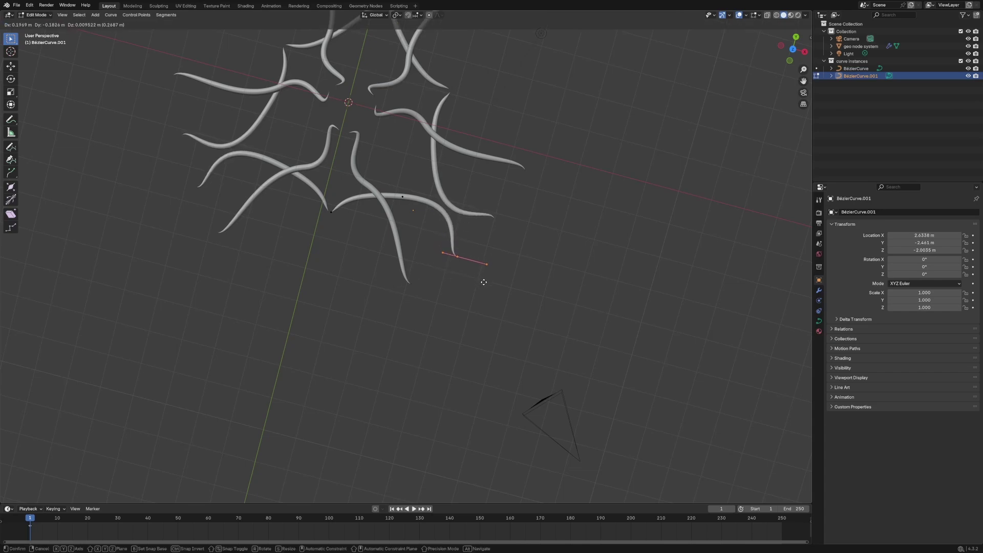
click(483, 282)
click(483, 278)
Subdivide the outer segment of BézierCurve.001 and select the new control point in its bend
drag(392, 185, 460, 244)
right_click(426, 250)
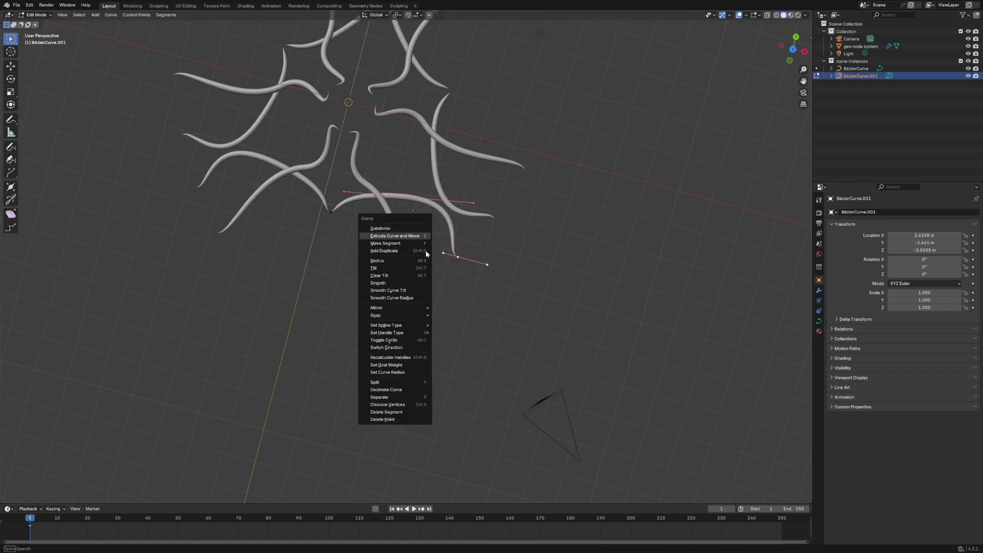
click(403, 229)
click(452, 228)
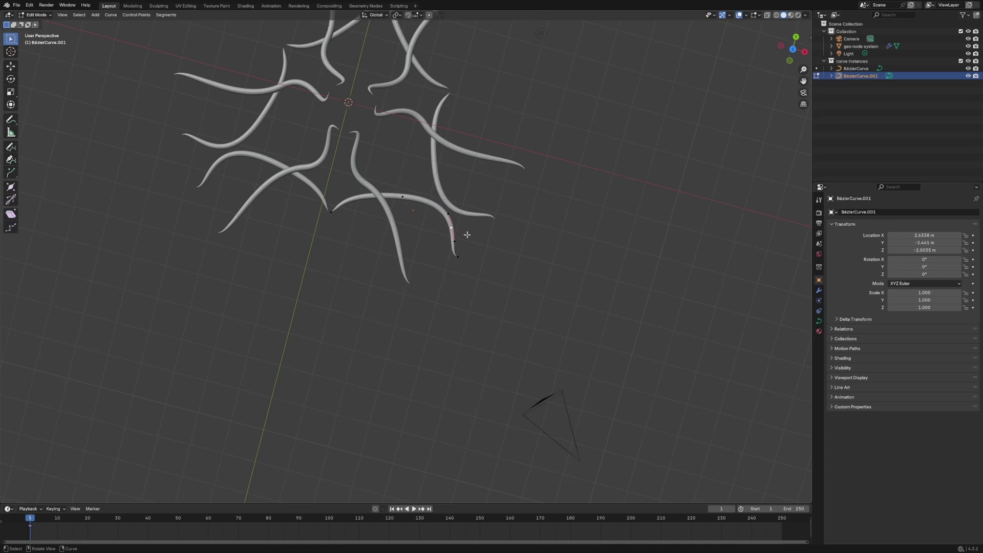
Shift BézierCurve.001's new control point slightly inward and pull the outer end point outward so the tip flares away from the bend
key(g)
click(453, 235)
key(g)
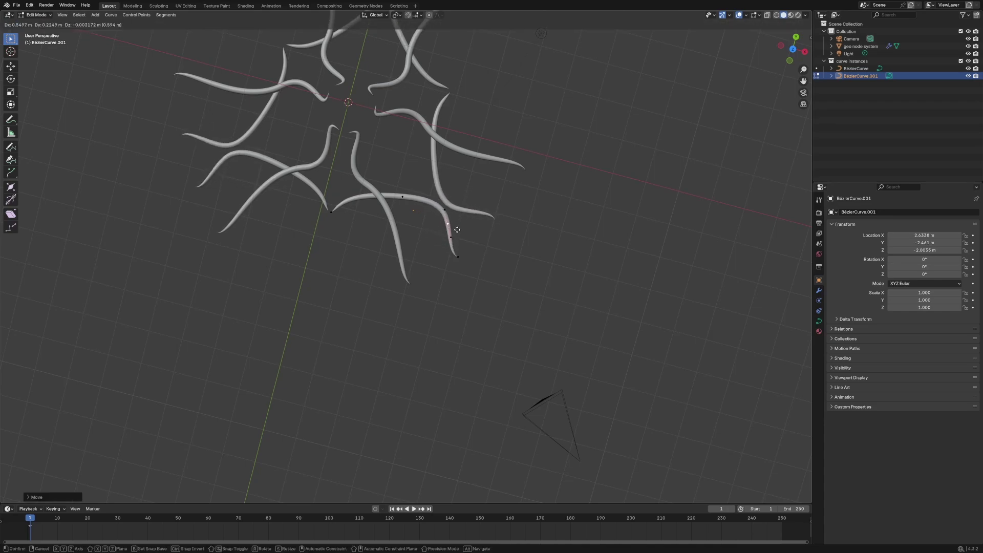
click(454, 230)
click(466, 257)
key(g)
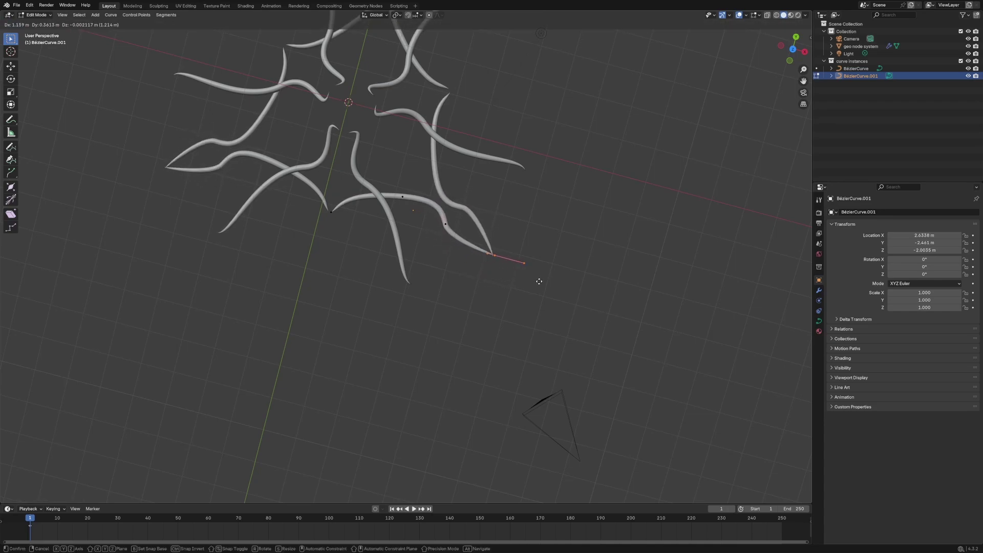
click(524, 281)
Reposition the new control point on BézierCurve.001 and scale up its handles to round the lower bend
drag(439, 217, 466, 244)
key(g)
click(466, 256)
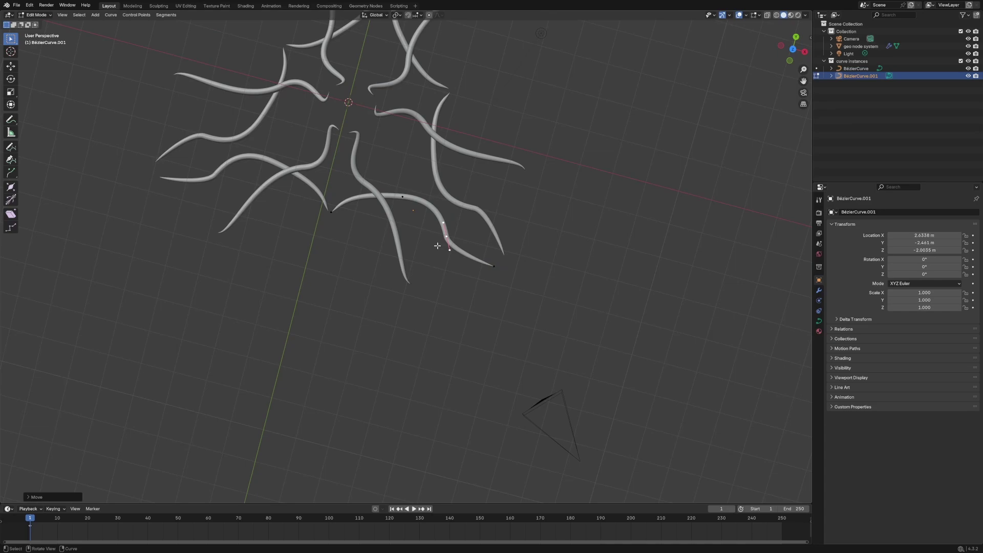
click(445, 250)
key(g)
click(470, 276)
right_click(469, 254)
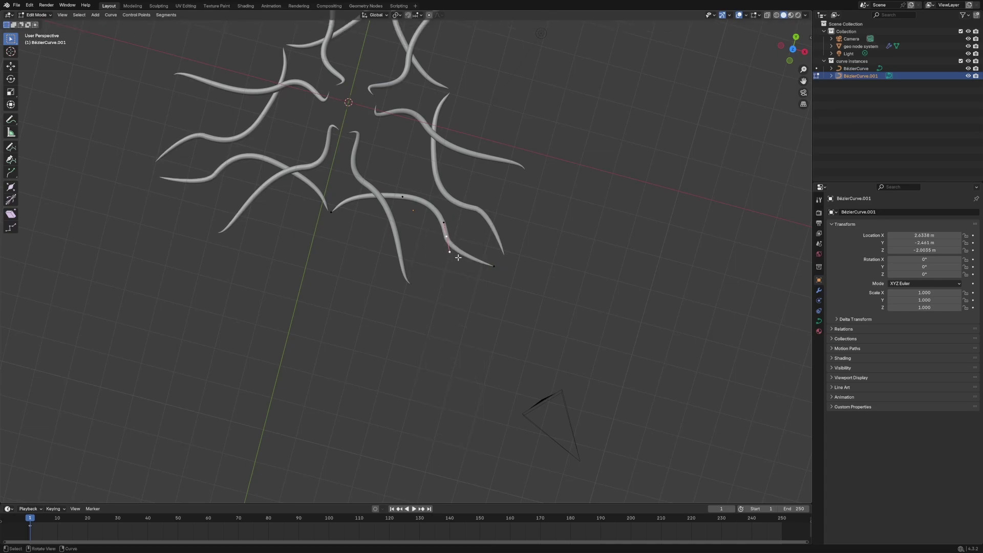
key(s)
click(467, 283)
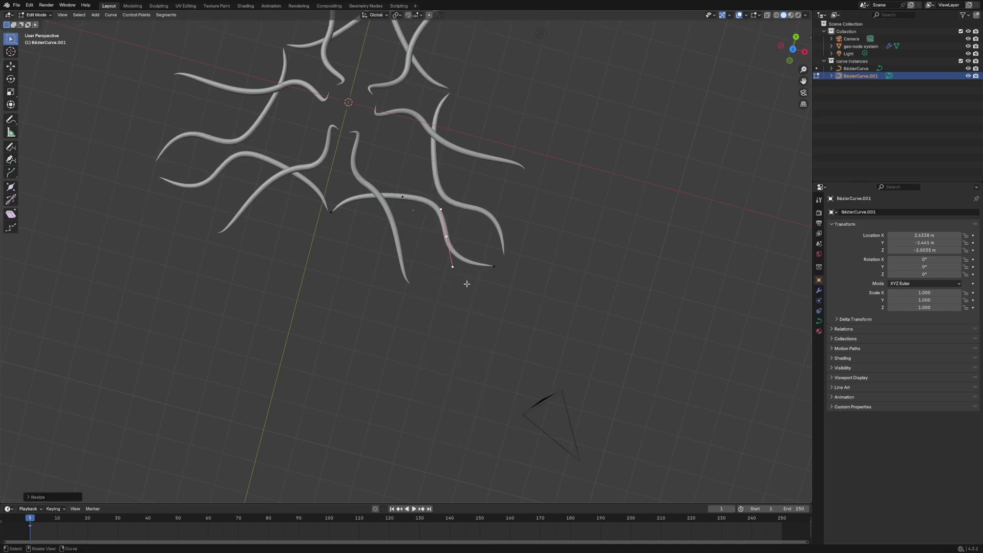
Move the new control point inward, adjust the outer end point of BézierCurve.001, and return to Object Mode
click(483, 262)
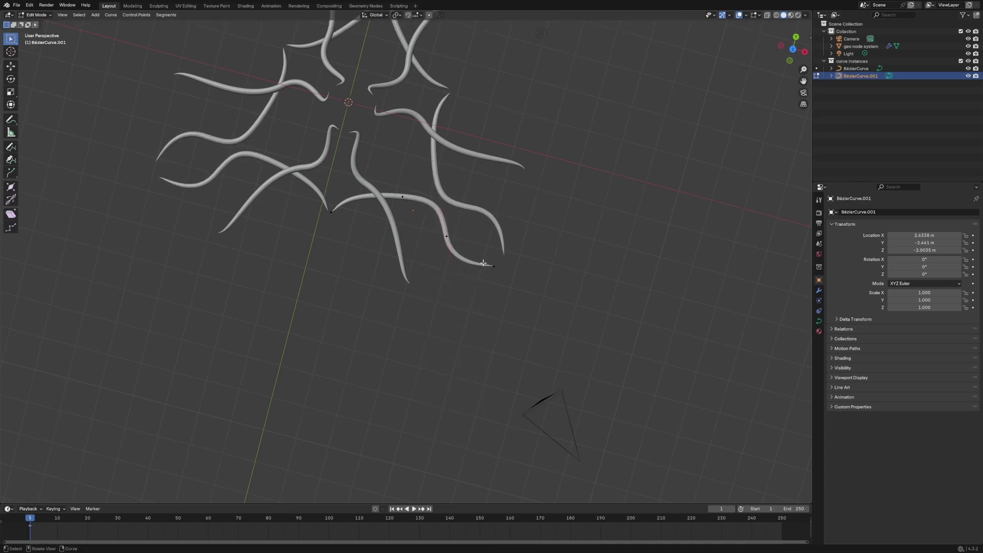
click(450, 244)
drag(481, 255, 516, 290)
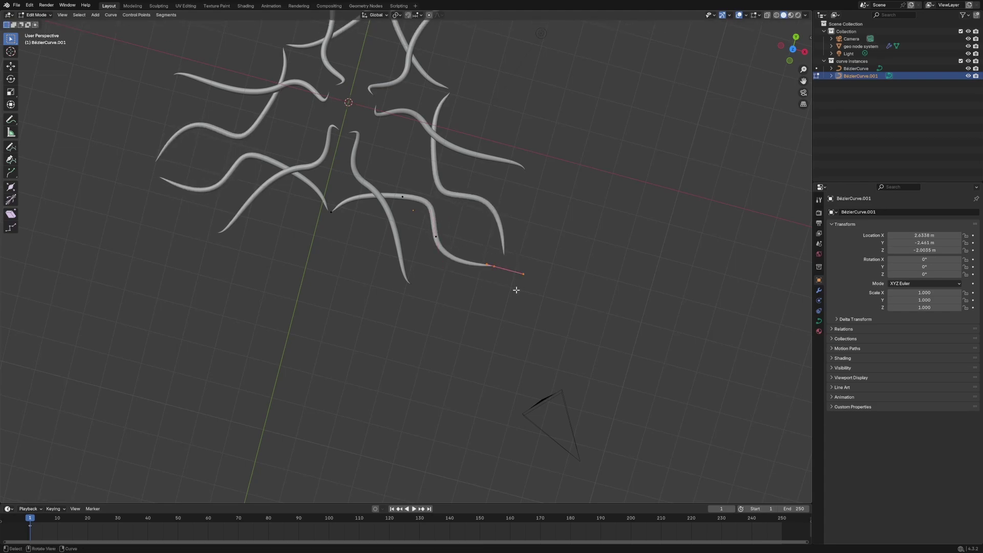
key(g)
click(515, 286)
click(493, 262)
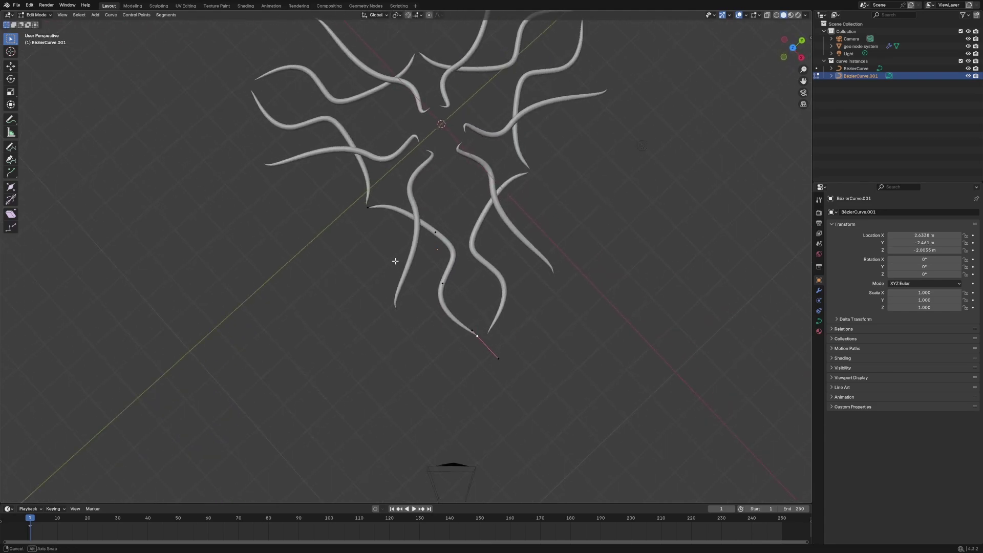
middle_drag(394, 261, 427, 327)
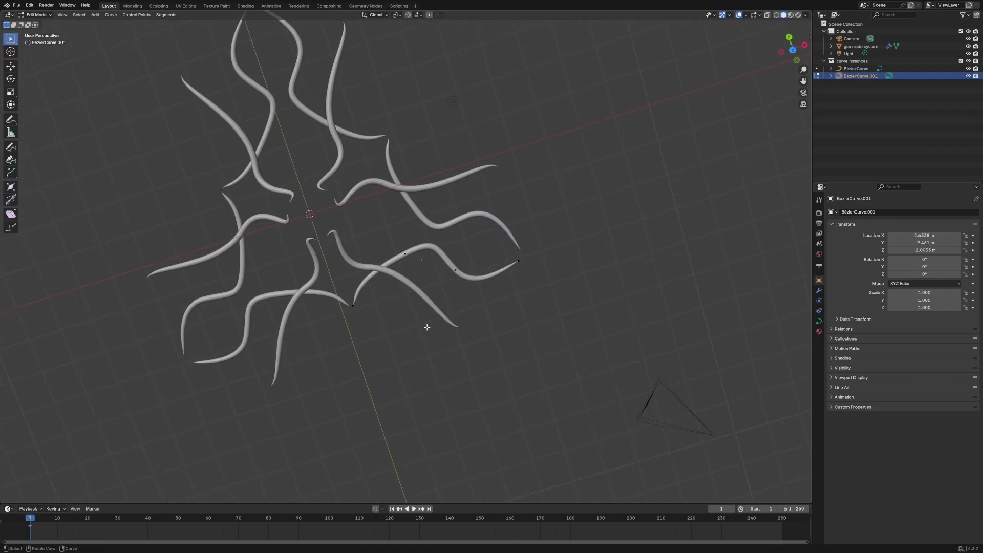
key(Tab)
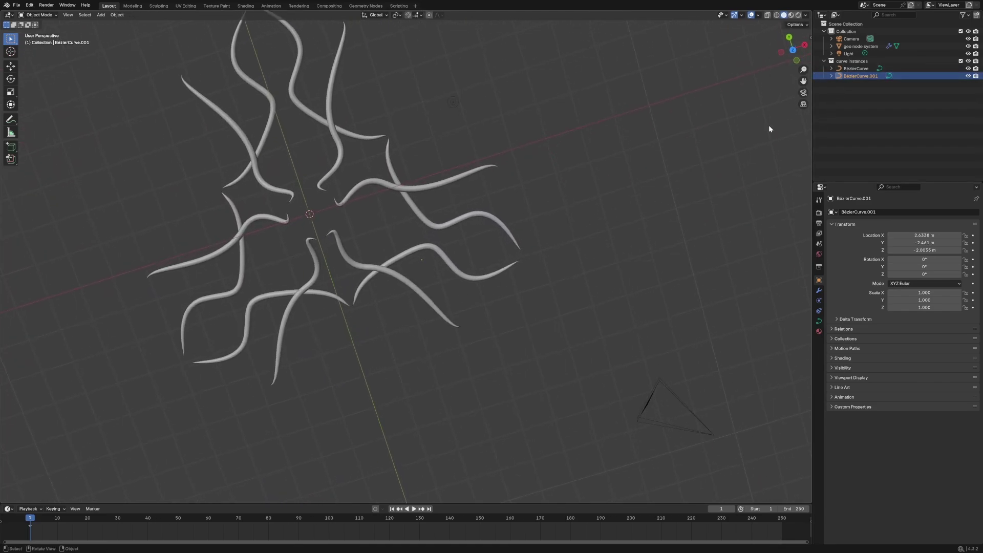
Add a Bézier circle to the curve instances collection and move it to about X 2.08 m, Y -3.66 m
click(852, 61)
key(shift+a)
mouse_move(387, 309)
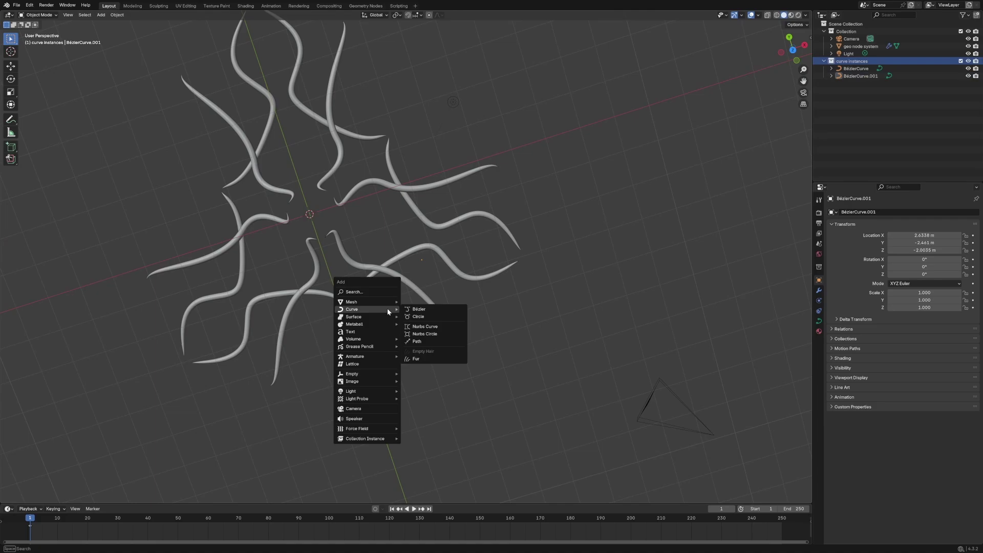
click(419, 316)
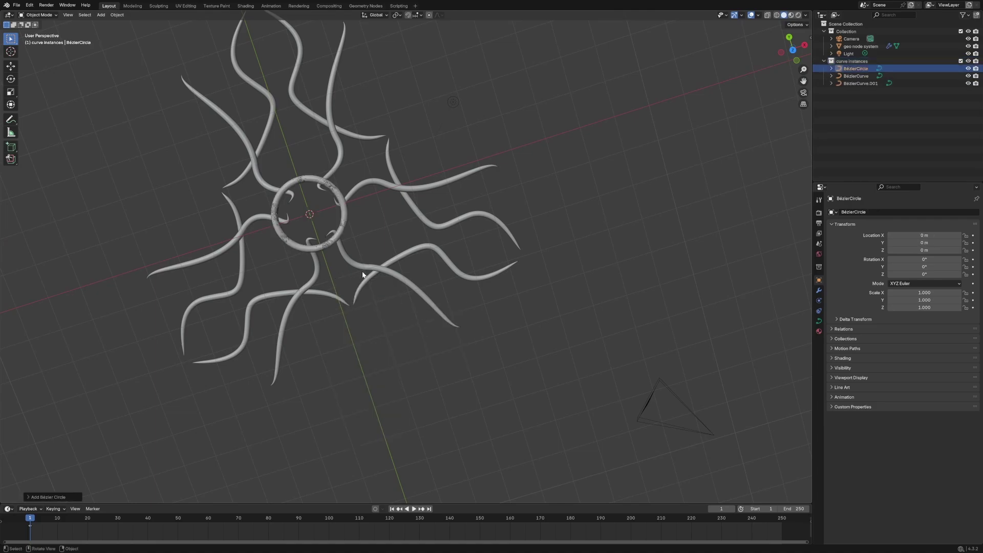
key(g)
click(482, 357)
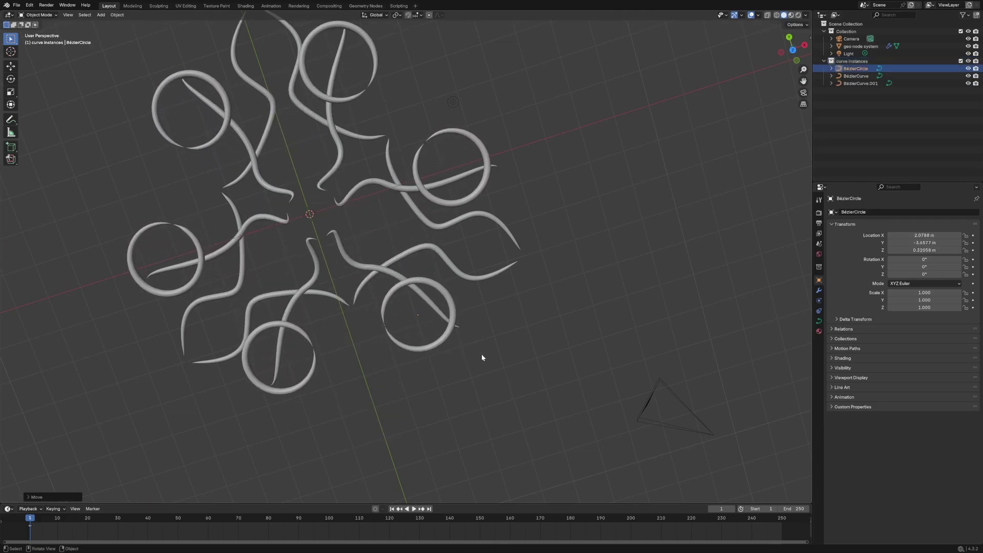
Rotate the Bézier circle about the Z axis to about -56°
key(r)
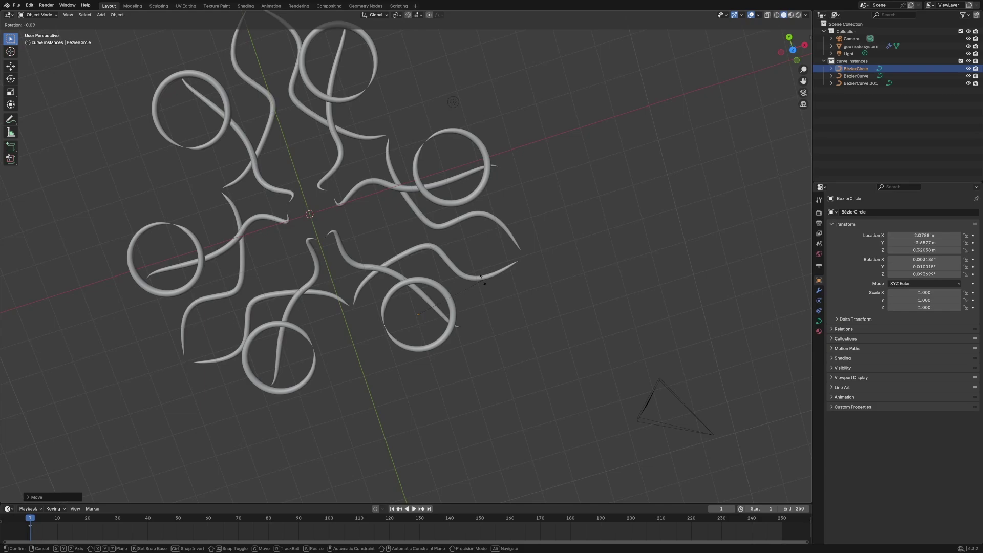
key(z)
click(554, 387)
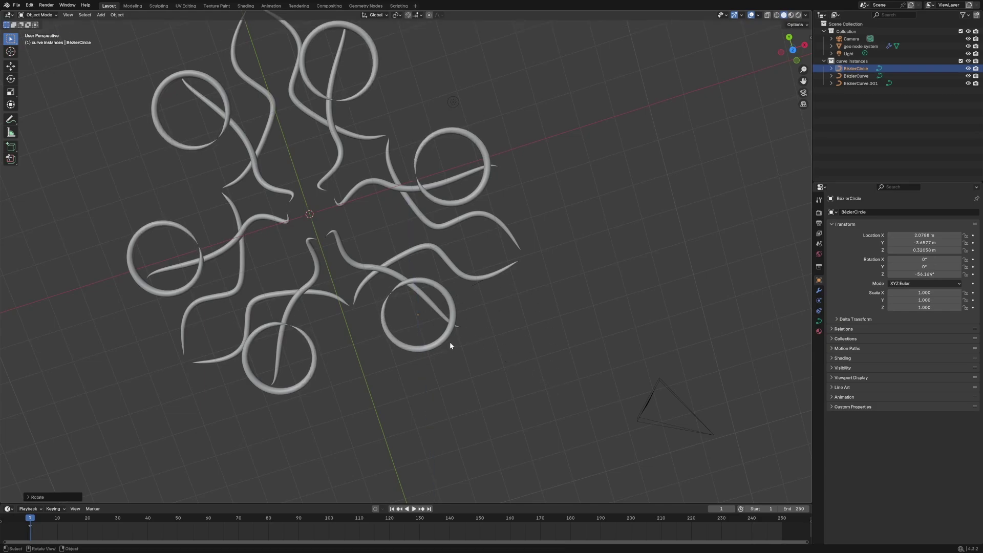
Select BézierCircle and move it farther out, to about X 1.37 m, Y -4.30 m
middle_drag(450, 342, 436, 319)
click(420, 312)
middle_drag(498, 321, 419, 348)
click(523, 331)
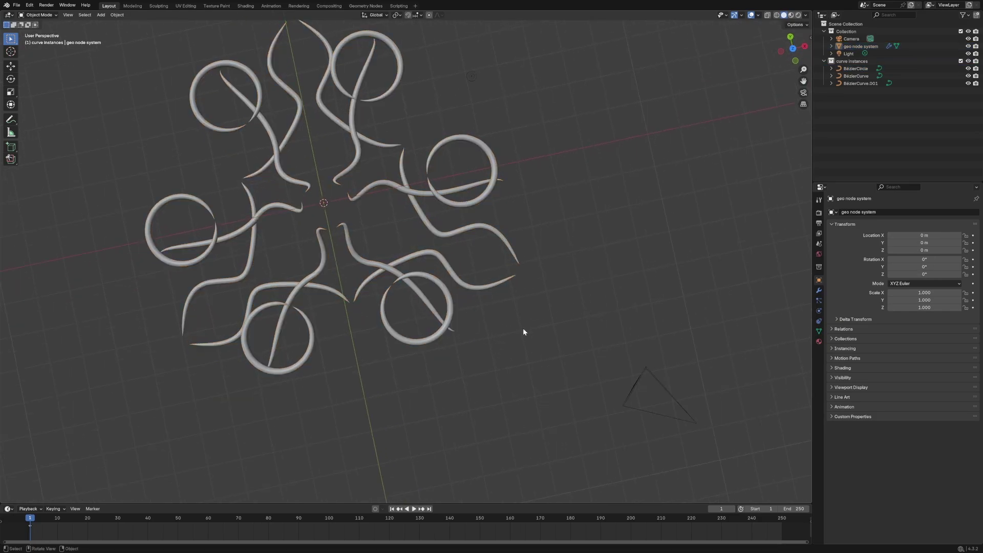
click(450, 308)
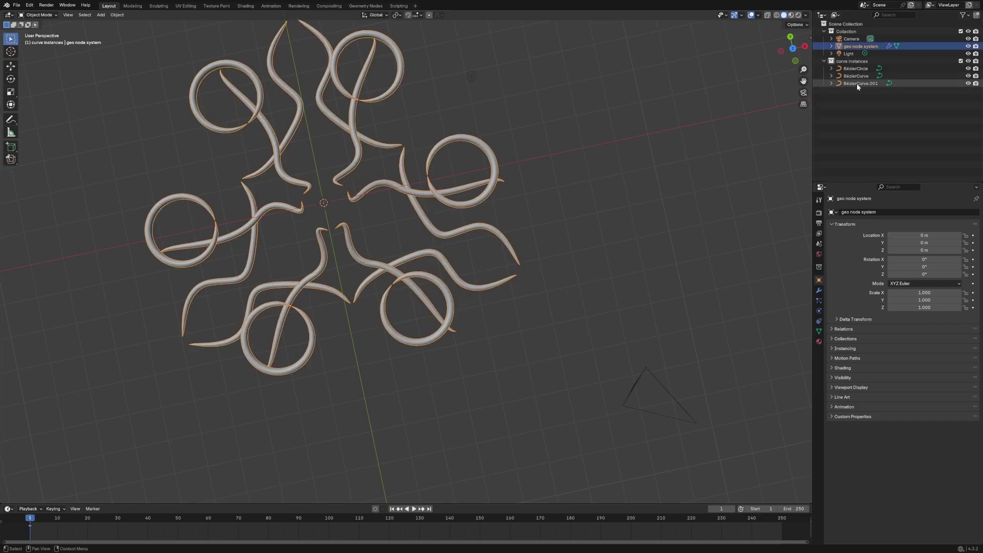
click(855, 68)
click(451, 314)
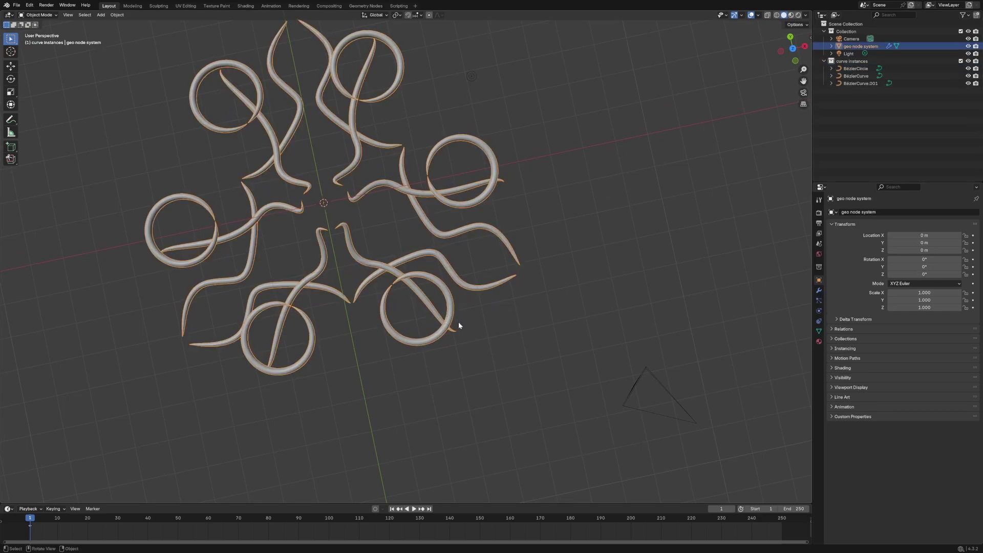
click(858, 67)
key(g)
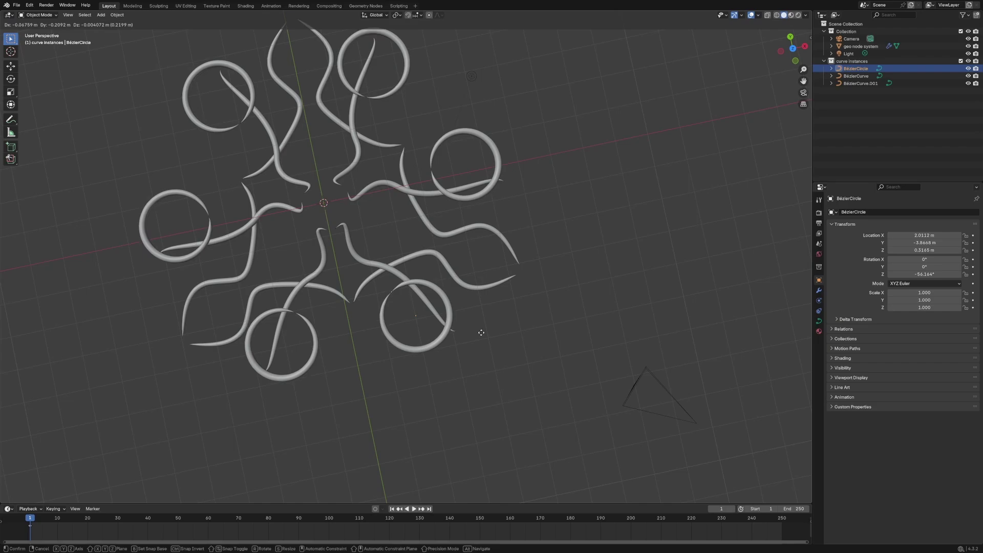
click(437, 334)
Lower BézierCircle along the Z axis to about -1.49 m, level with the other curves
middle_drag(437, 334, 415, 376)
click(414, 377)
click(856, 68)
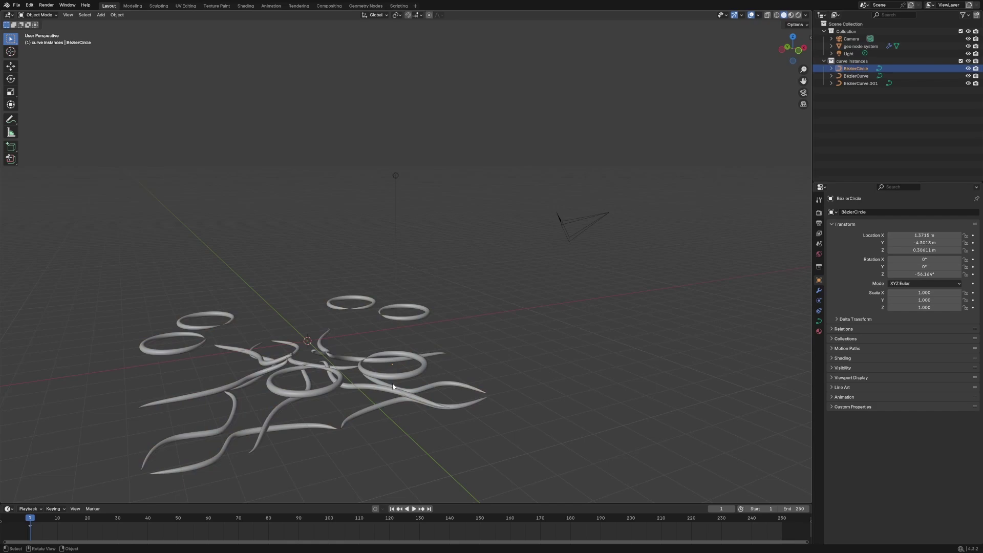
key(g)
key(z)
click(428, 412)
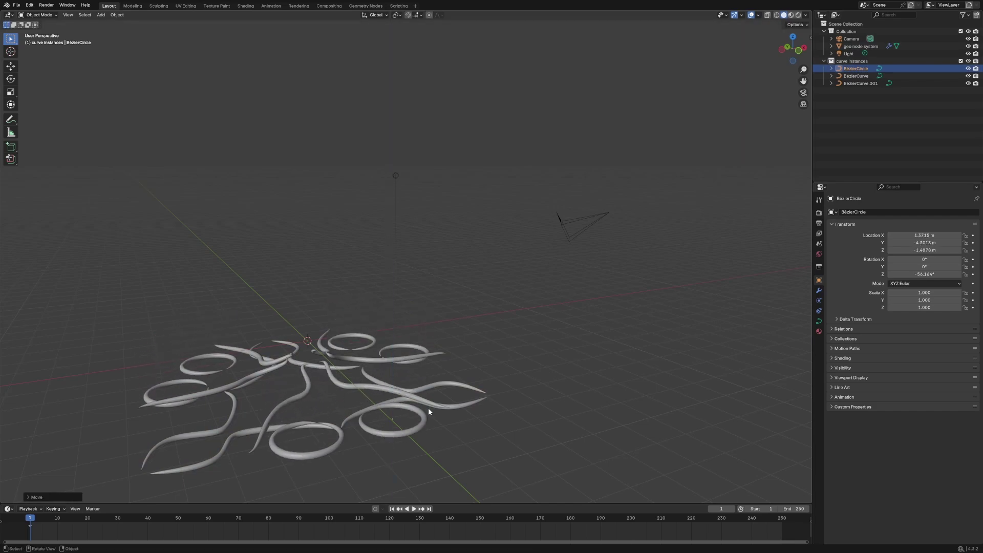
In top view, scale BézierCircle to about 0.745 and move it inward to about X 1.08 m, Y -3.9 m
click(792, 36)
click(860, 46)
click(848, 62)
click(851, 68)
key(s)
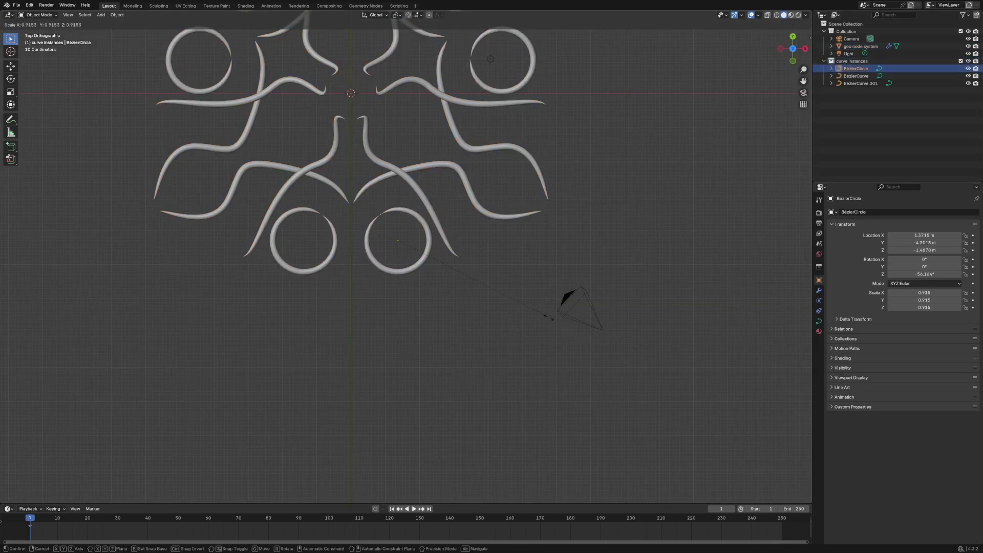
click(520, 311)
key(g)
click(430, 274)
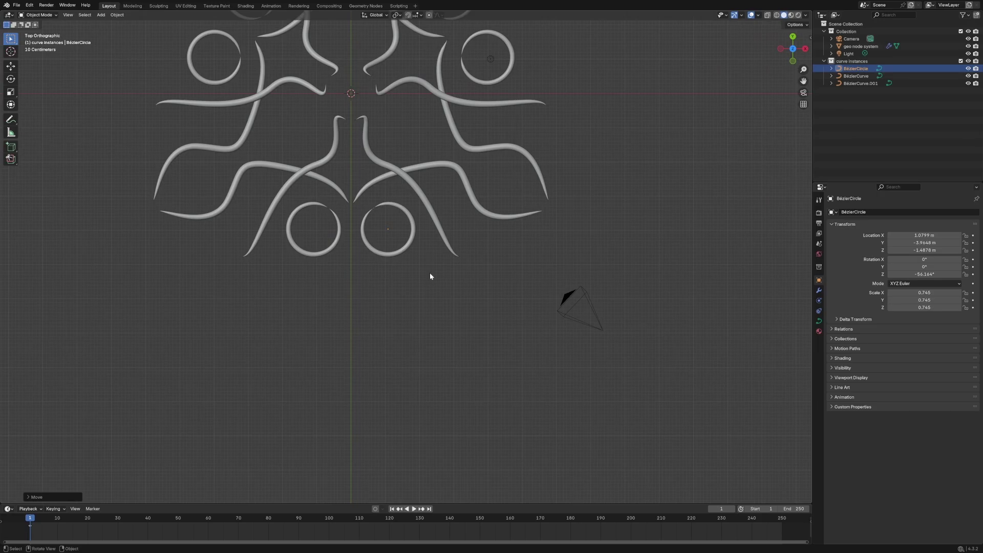
Create a linked duplicate of BézierCircle and place it at about X 4.11 m, Y -4.7 m
key(alt+d)
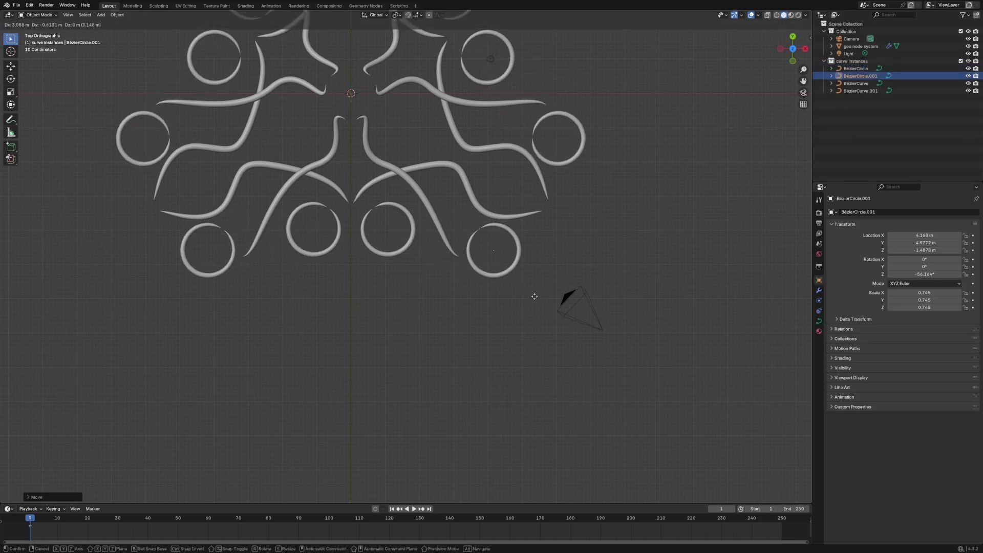
click(533, 302)
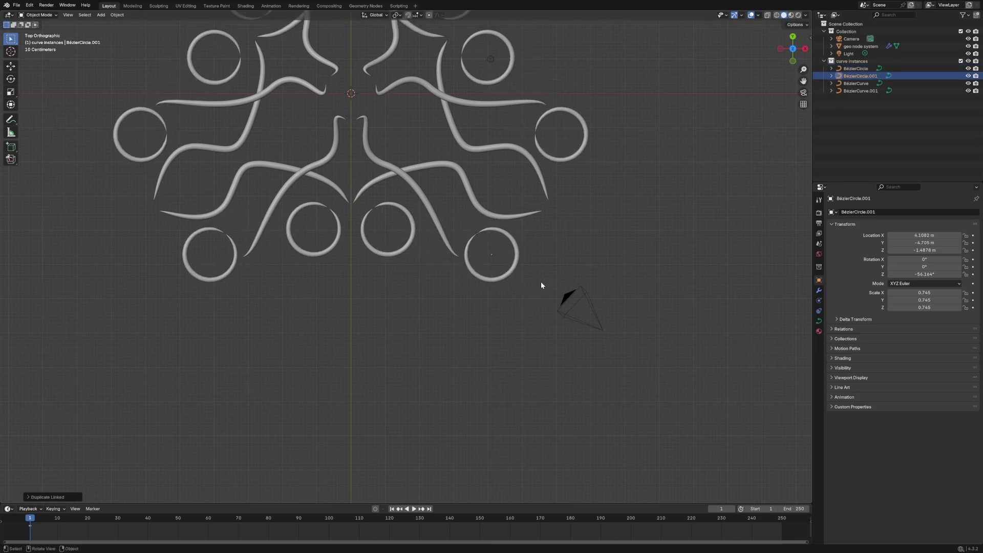
click(517, 269)
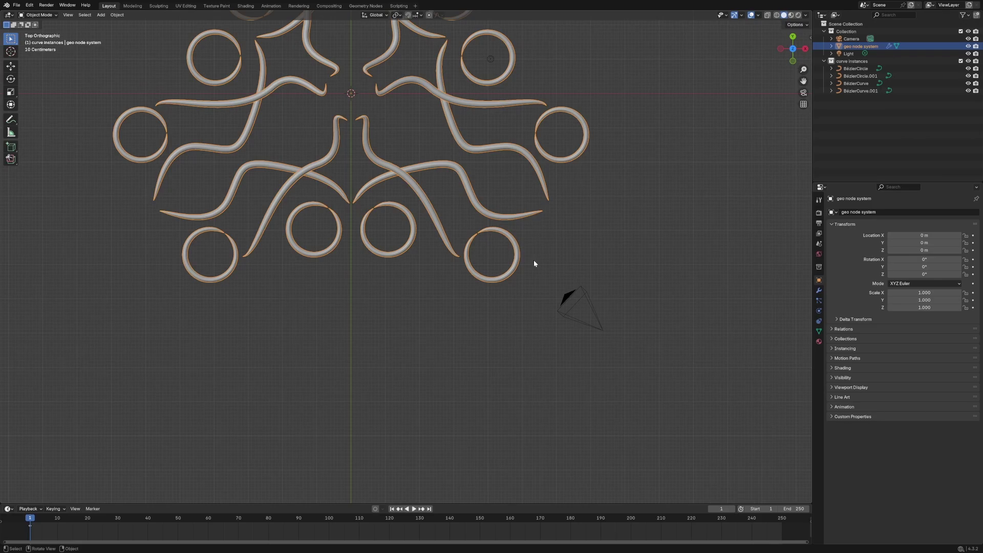
key(Tab)
key(Tab)
Edit the linked circles' shared curve, pushing the upper-left control point into the centre and raising the lower-left point into a lobe
click(855, 68)
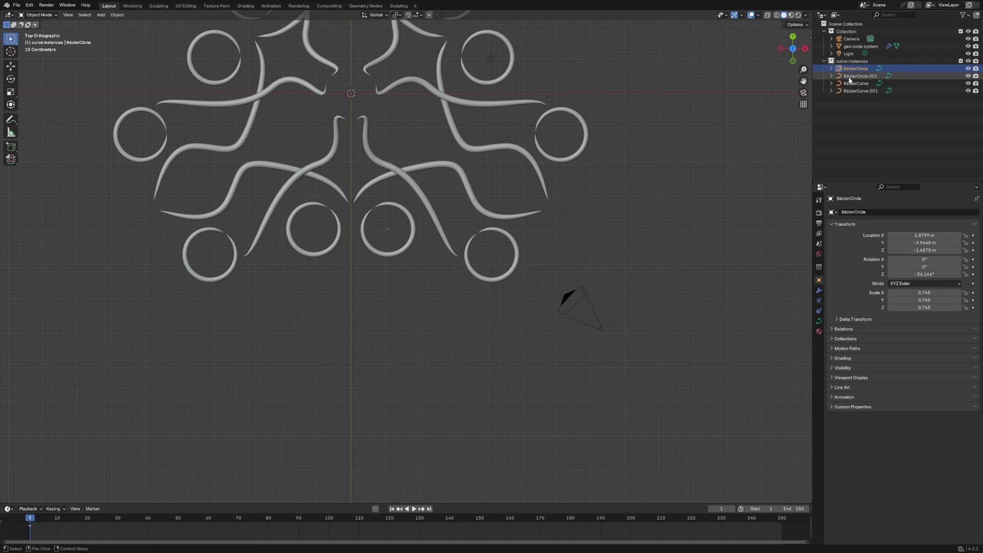
key(Tab)
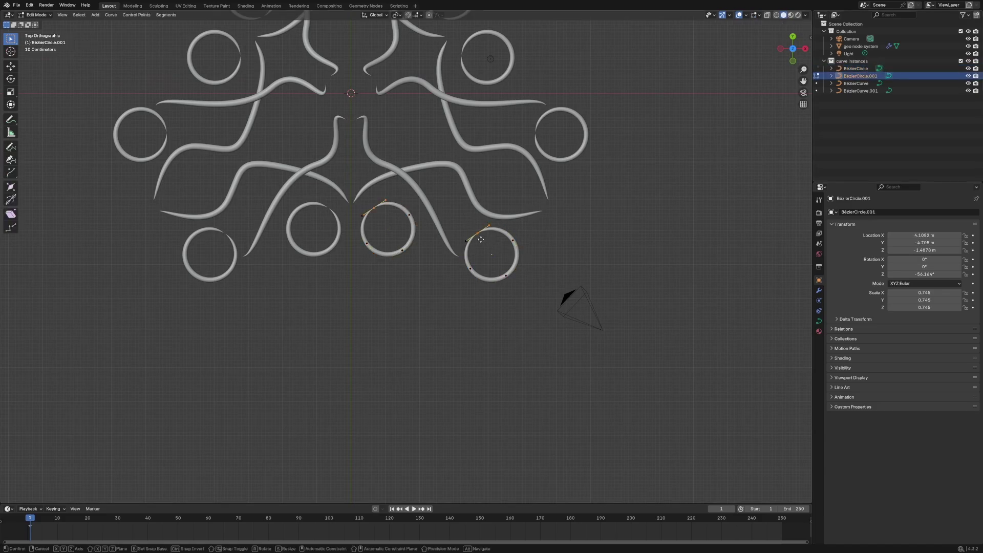
key(g)
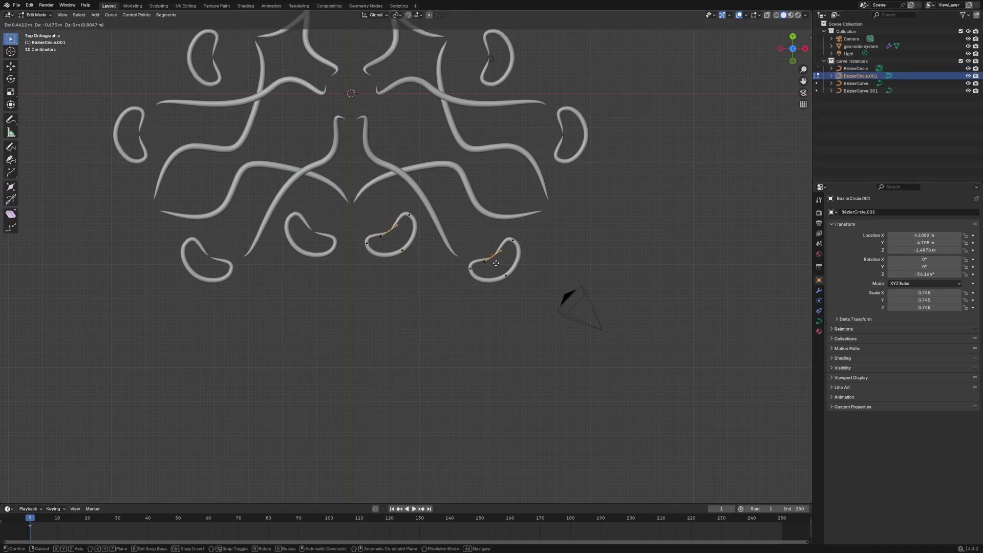
click(498, 268)
drag(478, 281, 478, 281)
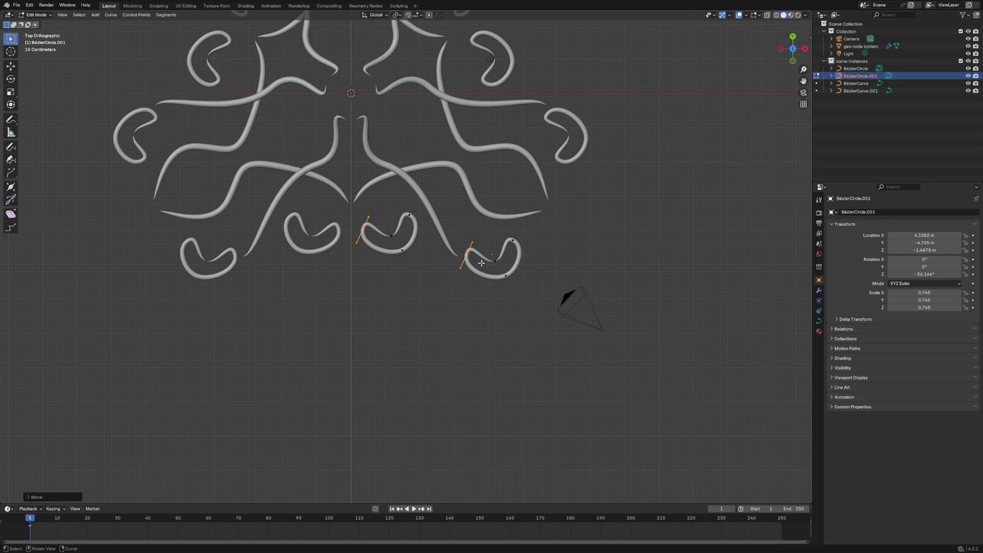
Nudge the circle's indented centre point and move its right control point up and inward to form the second lobe
drag(536, 251, 535, 251)
key(g)
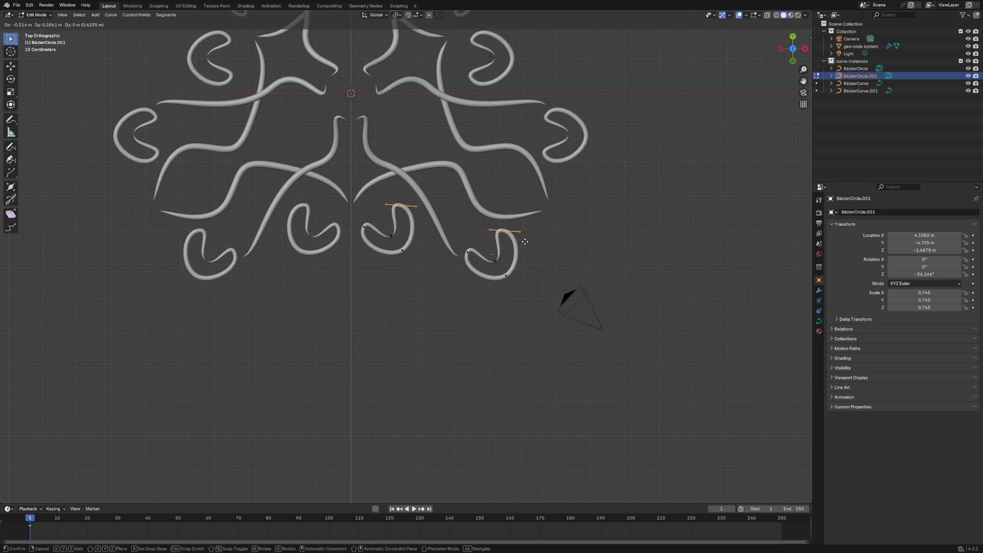
click(521, 246)
key(g)
click(527, 259)
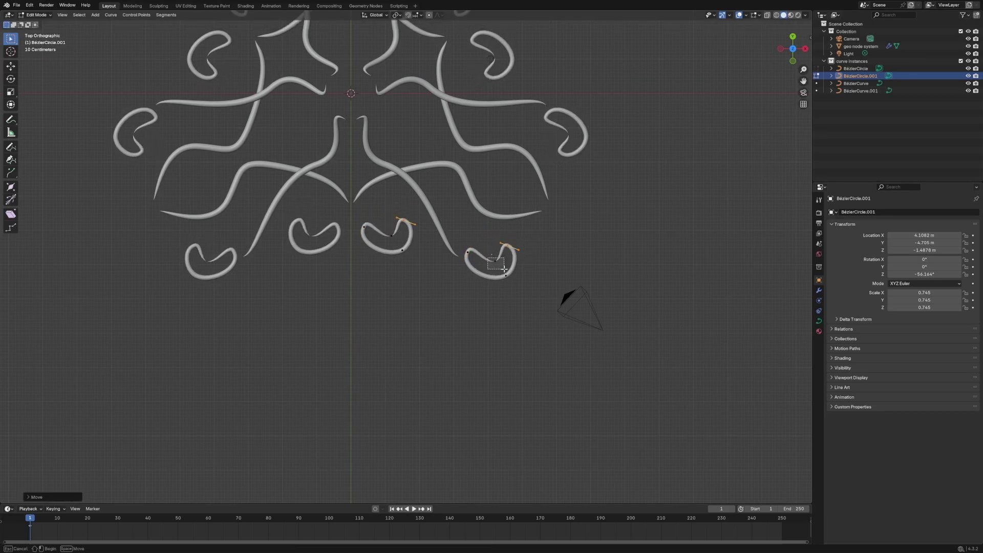
drag(504, 269, 504, 267)
key(g)
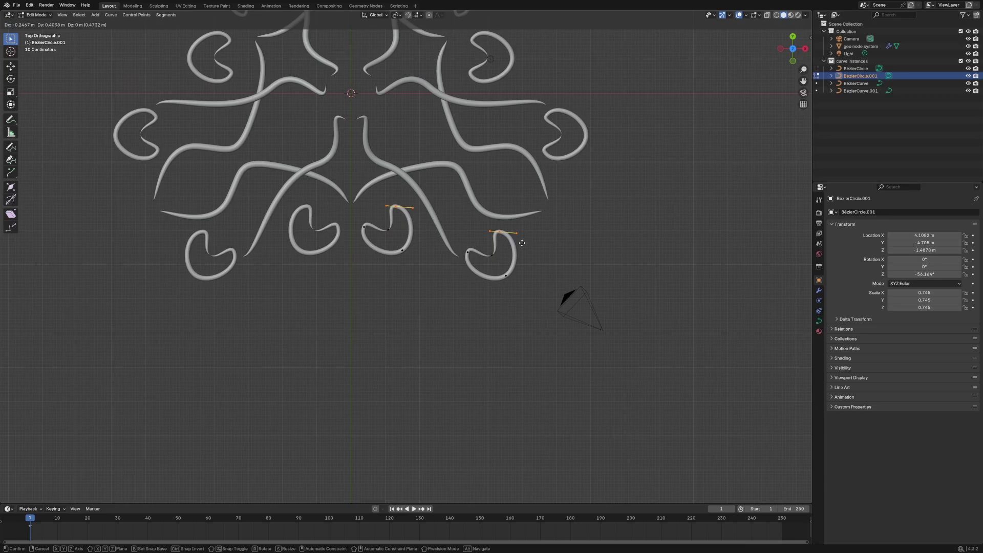
click(524, 266)
Pull the circle's bottom control point outward about 0.33 m and bring the two lobe points closer to narrow the heart shape
drag(501, 272, 522, 289)
key(g)
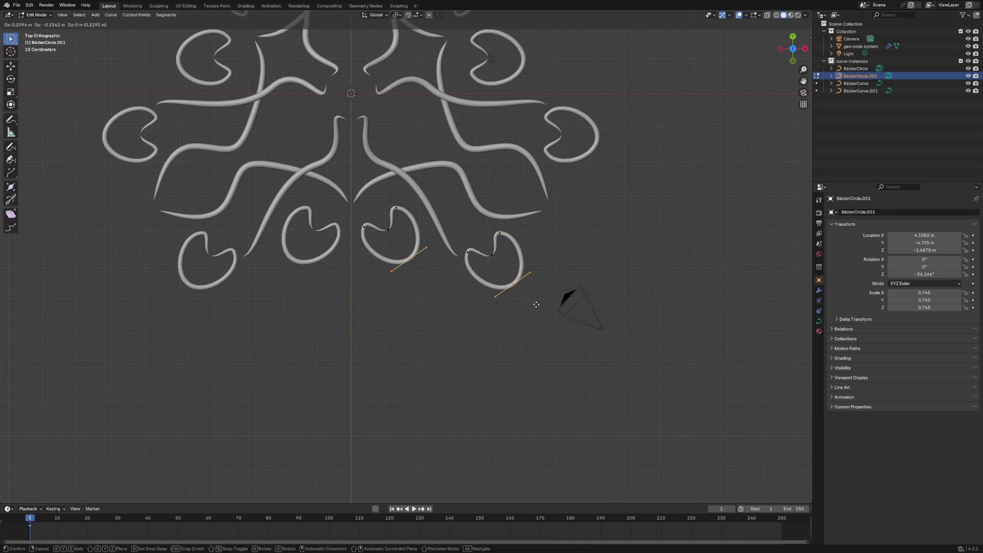
click(536, 302)
click(529, 272)
drag(504, 237, 476, 266)
key(g)
click(482, 258)
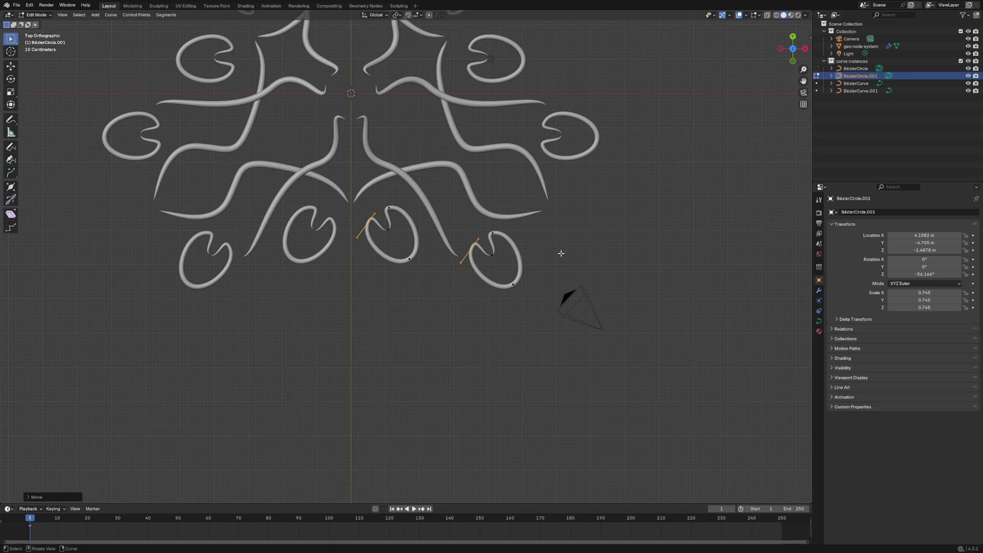
Move BézierCircle.001 to about X 3.99 m, Y -4.5 m and rotate it to about -63° around Z
key(Tab)
click(519, 278)
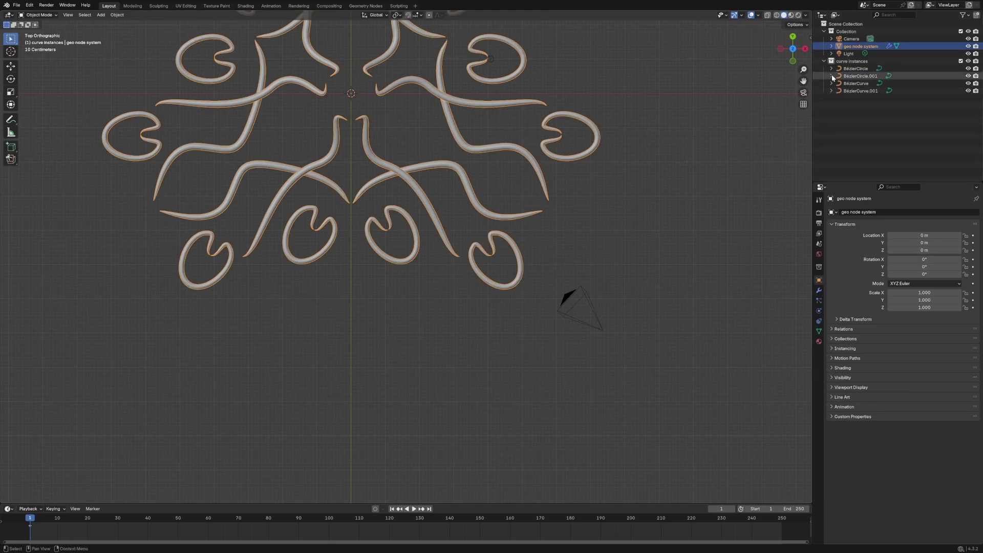
click(855, 76)
key(g)
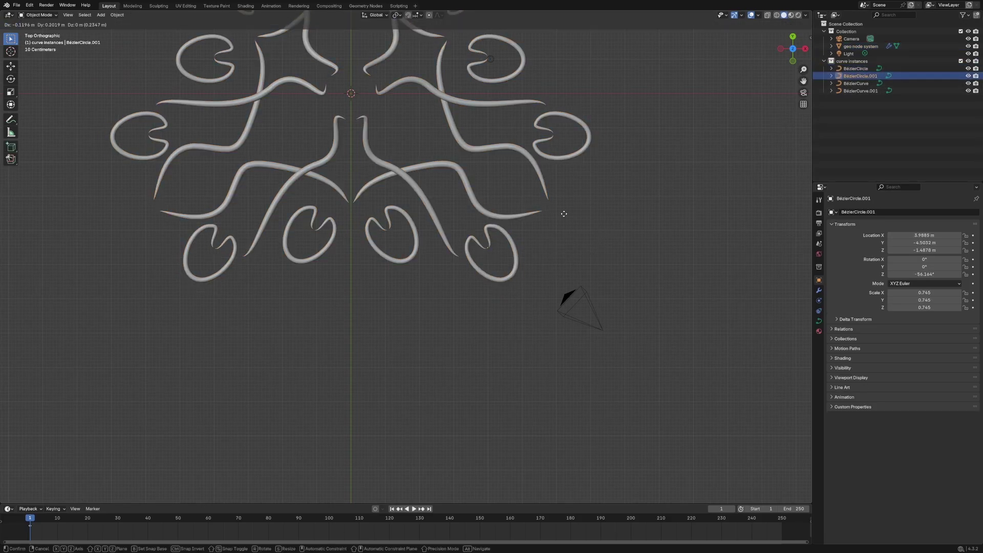
click(563, 213)
key(r)
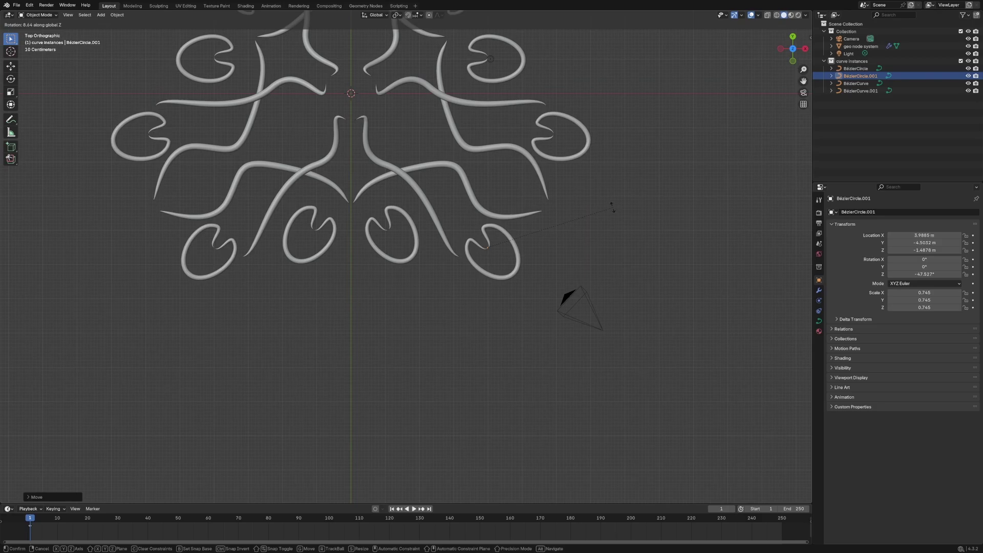
click(558, 251)
Scale BézierCircle.001 down to about 0.54 and place it outward beside the tips of the wavy curves
key(s)
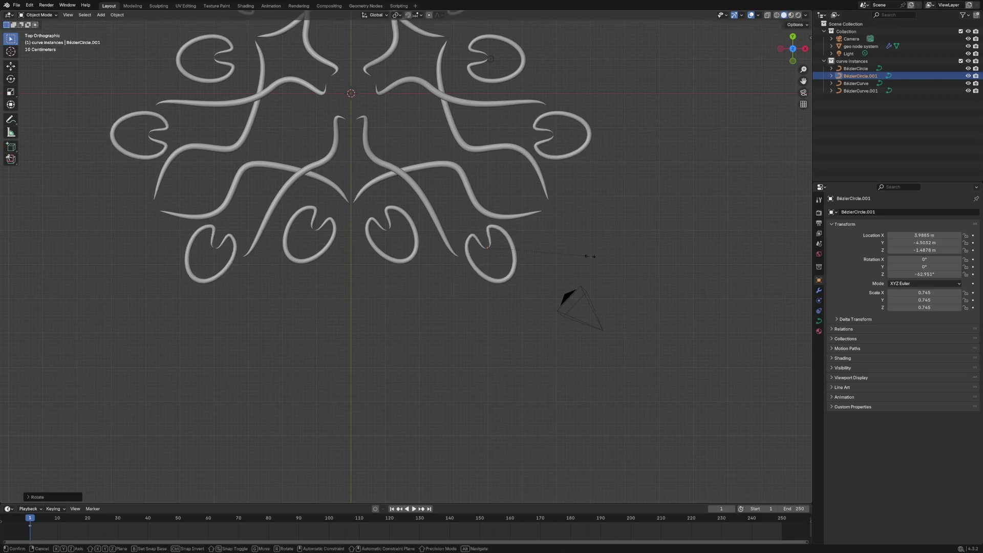
click(561, 250)
key(g)
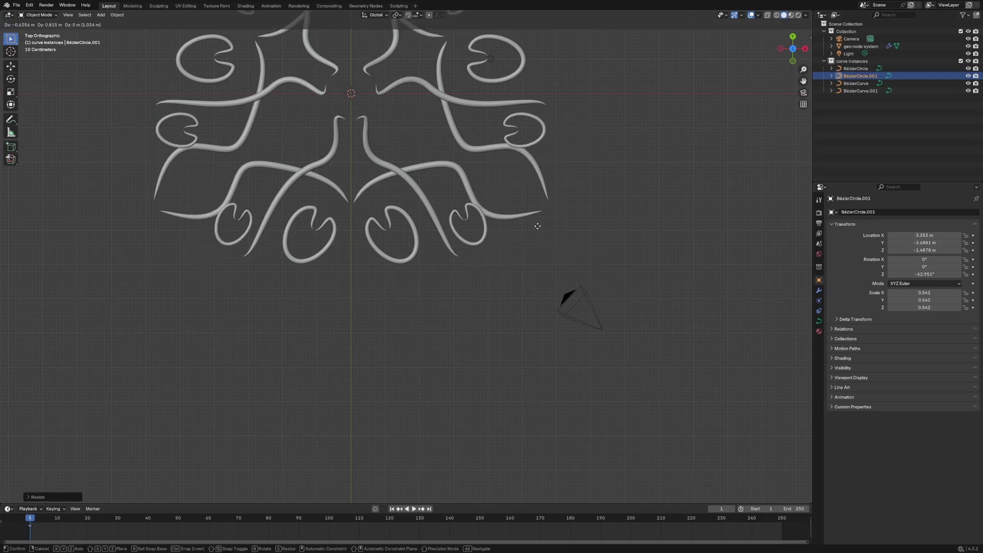
click(614, 235)
click(412, 250)
click(552, 200)
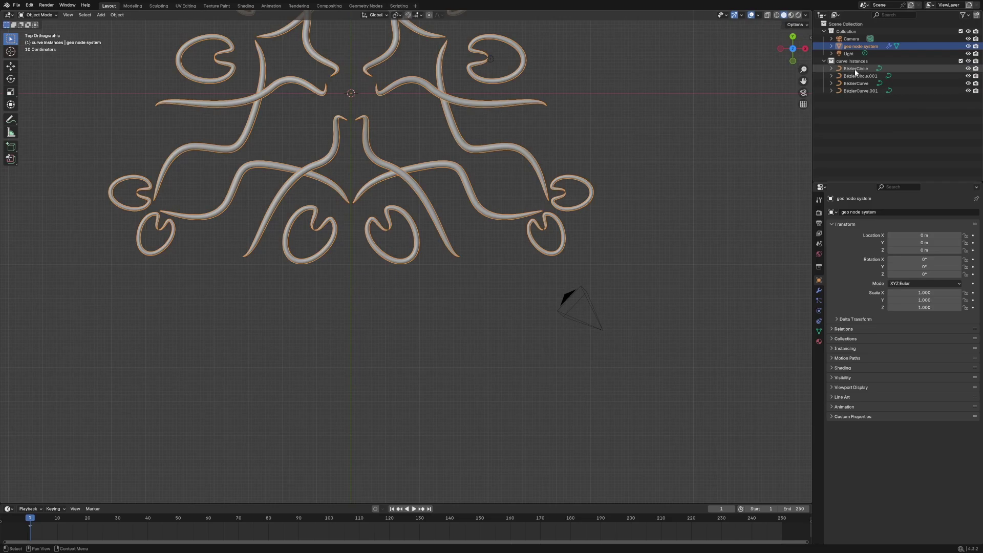
In the geo node system's node tree, raise the resolution of the Curve Circle that distributes the instances to 9
scroll(385, 159, down, 3)
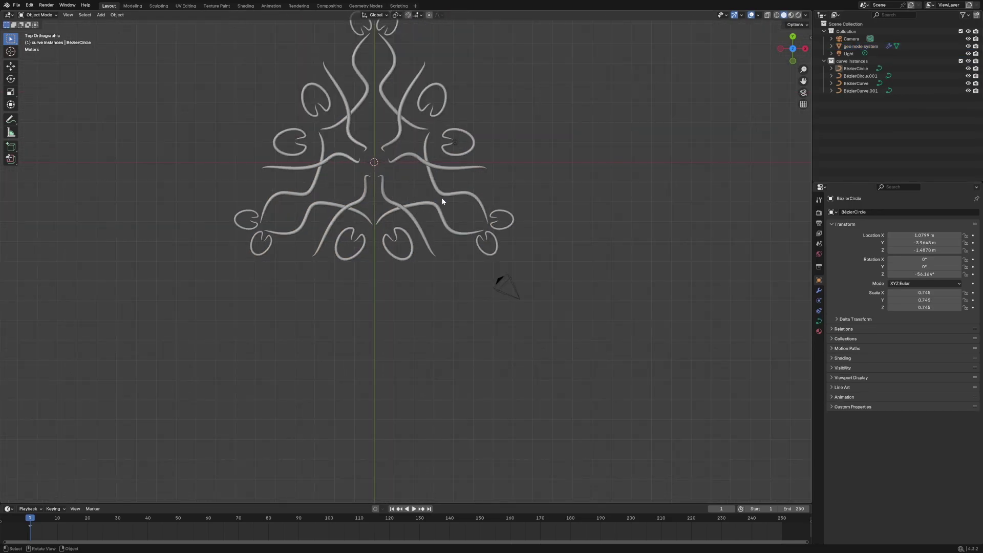
middle_drag(416, 104, 398, 195)
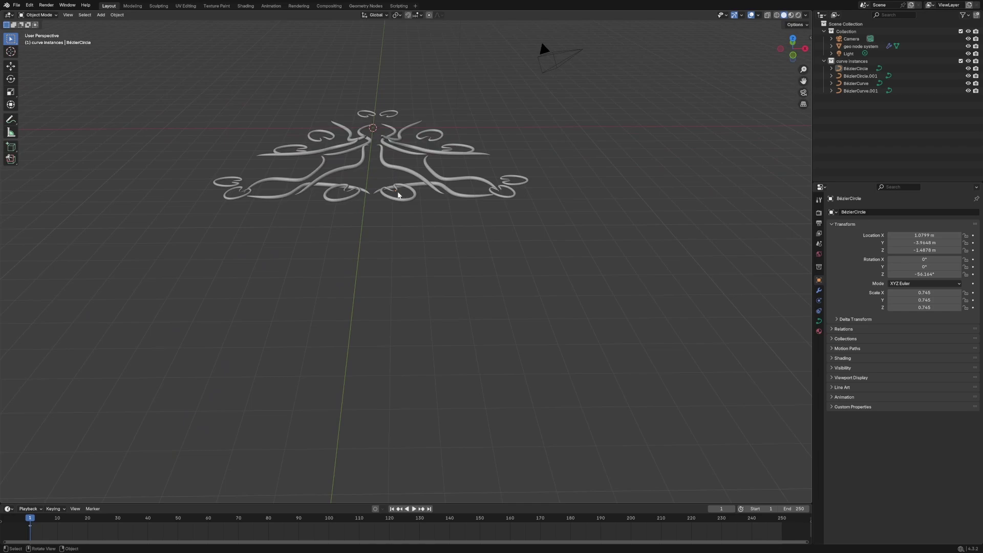
click(374, 9)
click(550, 200)
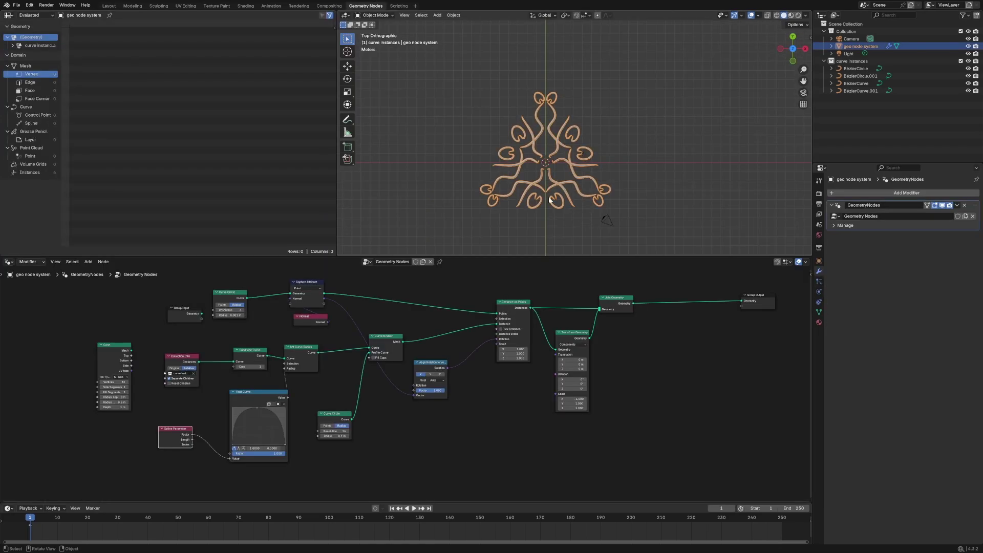
click(243, 311)
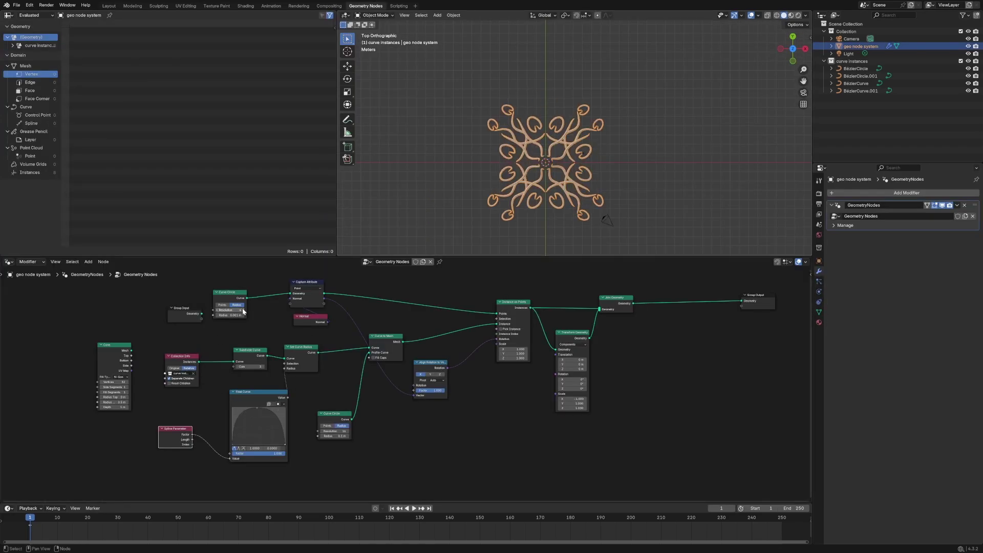
click(242, 310)
click(242, 311)
click(243, 311)
scroll(556, 174, up, 3)
shift+middle_drag(546, 187, 546, 150)
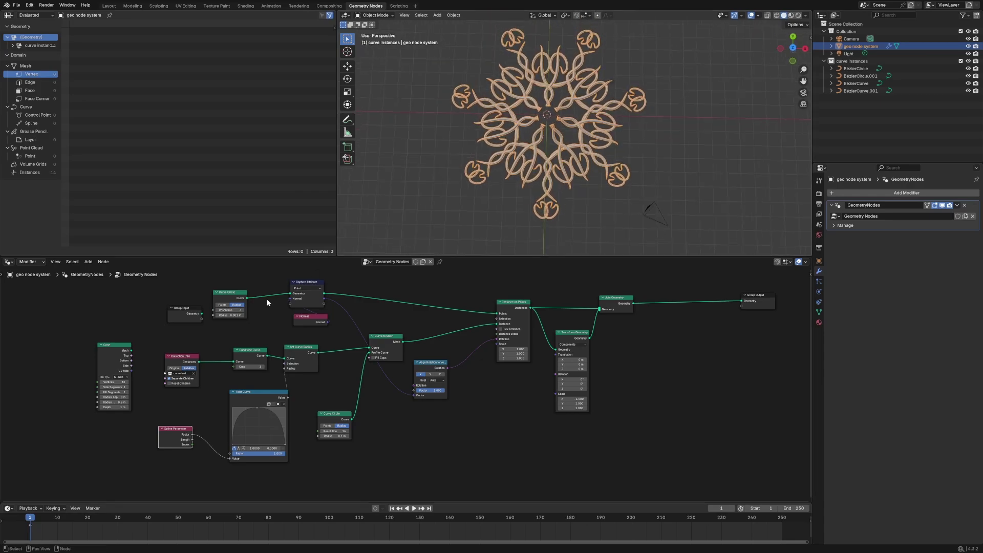
click(243, 311)
click(243, 311)
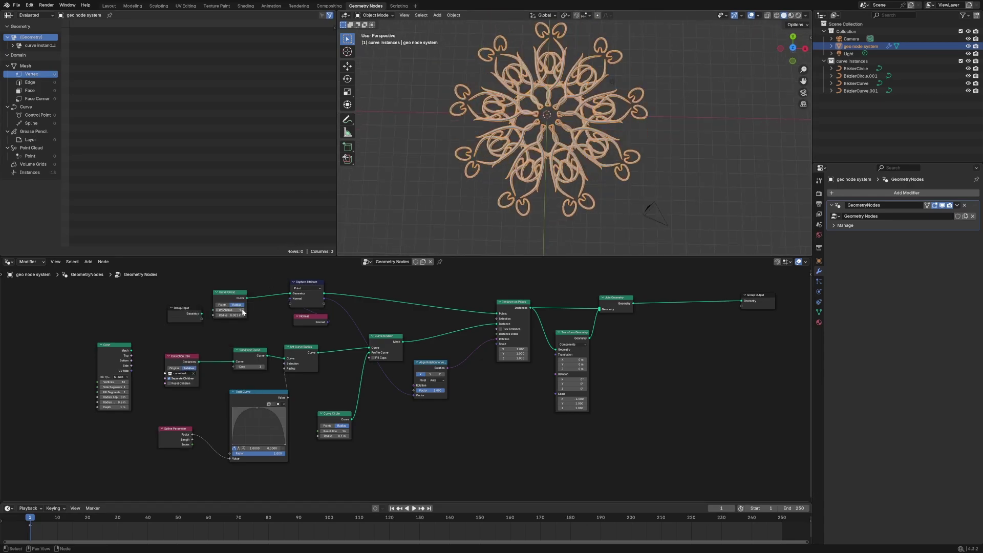
Try a resolution of 12 on the distributing Curve Circle, inspect the denser pattern, and return the resolution to 9
click(243, 310)
click(243, 311)
click(243, 311)
mouse_move(576, 155)
middle_down()
mouse_move(572, 97)
mouse_move(574, 153)
middle_up()
scroll(540, 117, up, 1)
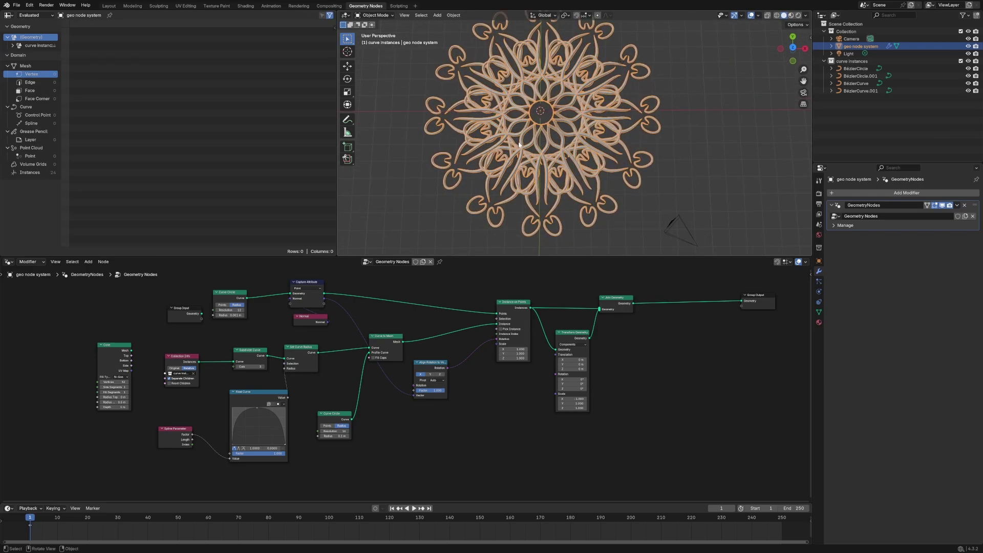
scroll(518, 145, down, 4)
middle_drag(527, 133, 579, 146)
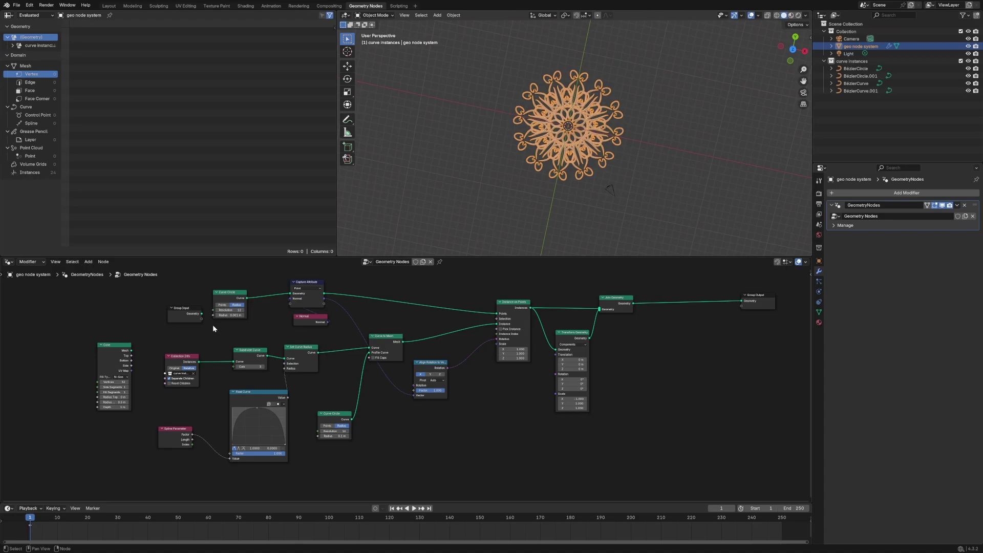
click(216, 311)
click(216, 311)
click(217, 311)
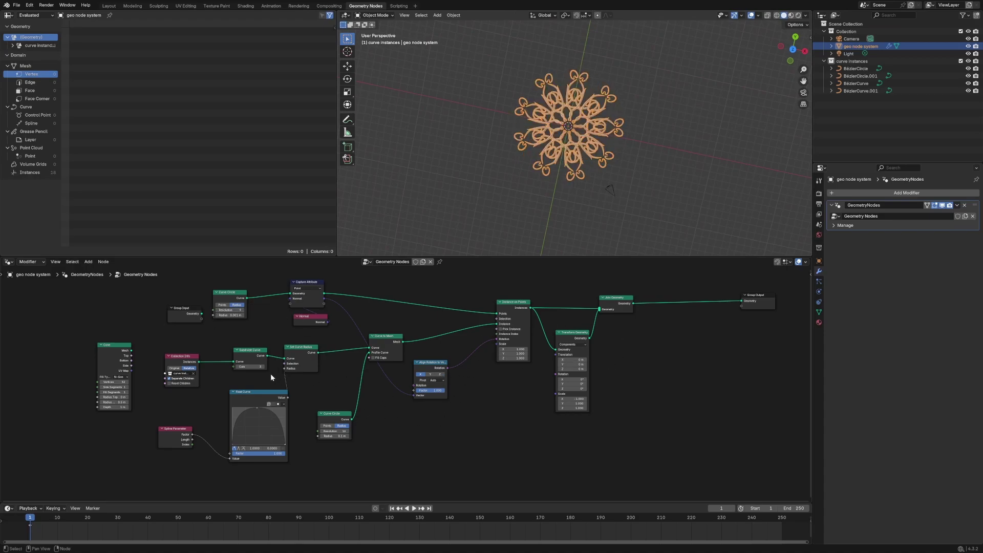
Shift the profile Curve Circle and Float Curve nodes aside and lower the Spline Parameter node to make room
drag(346, 413, 387, 411)
drag(269, 398, 307, 404)
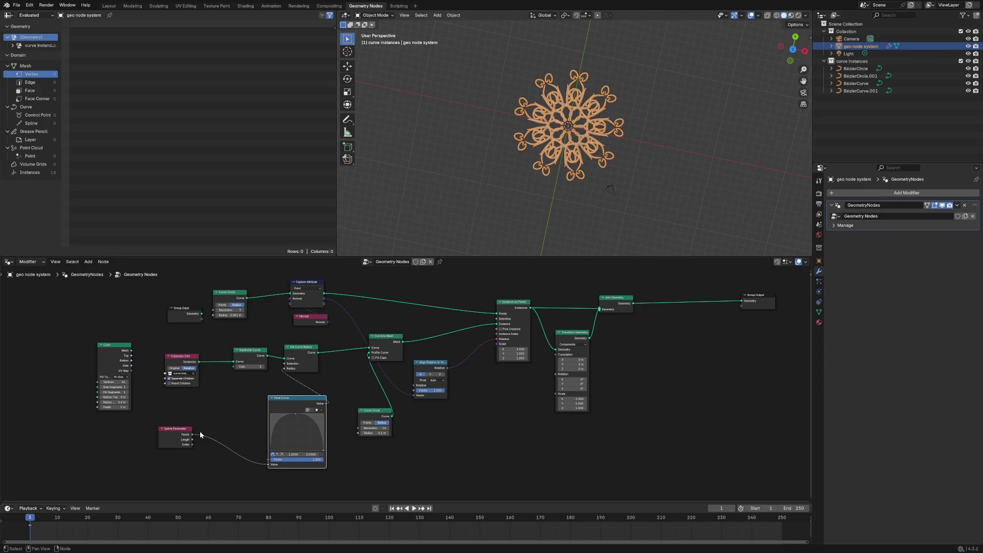
drag(185, 430, 185, 449)
Add a Trim Curve node on the link between the Collection Info and Subdivide Curve nodes
key(shift+a)
mouse_move(228, 414)
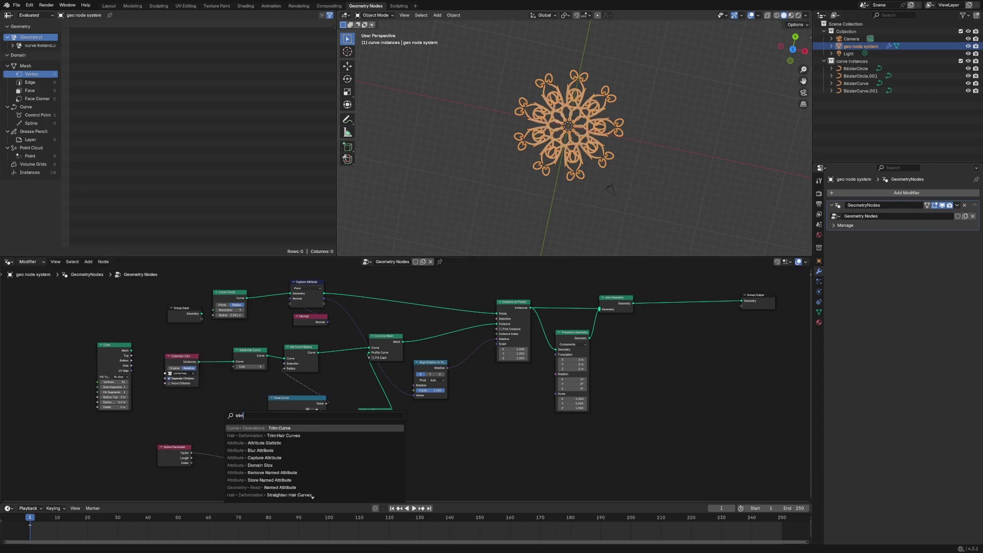
click(274, 496)
click(216, 345)
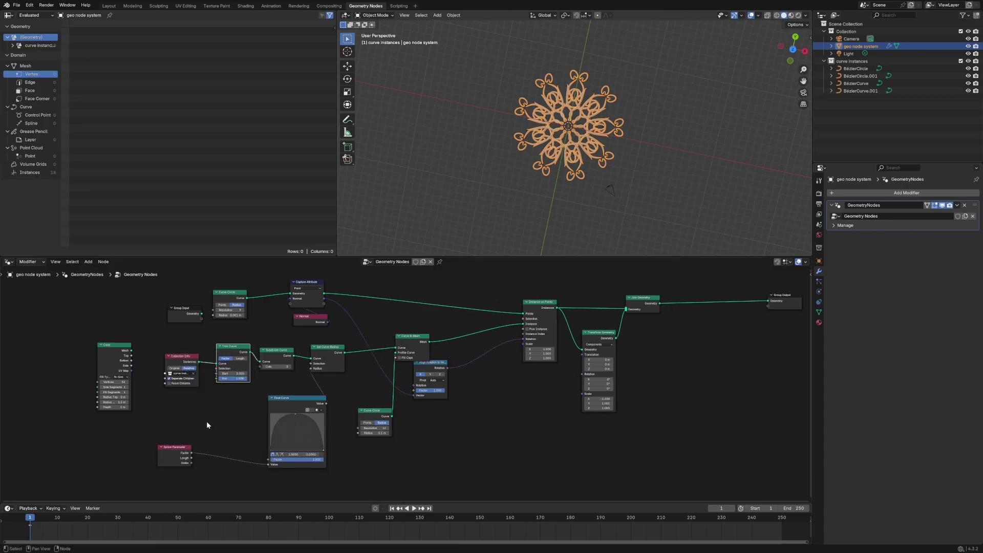
Reposition the Trim Curve node slightly and raise its Start factor to trim the instanced curves from their beginning
middle_drag(322, 410, 378, 401)
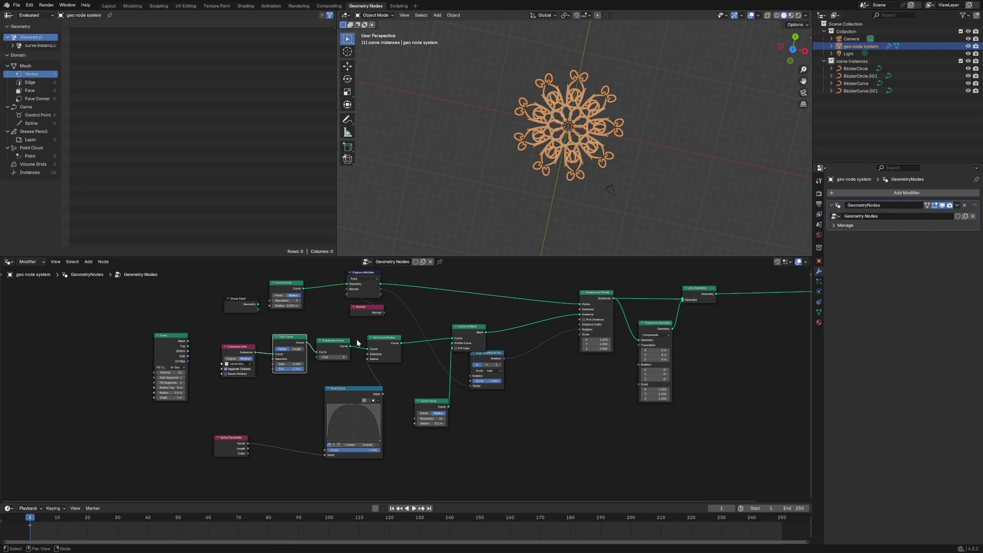
drag(289, 342, 214, 382)
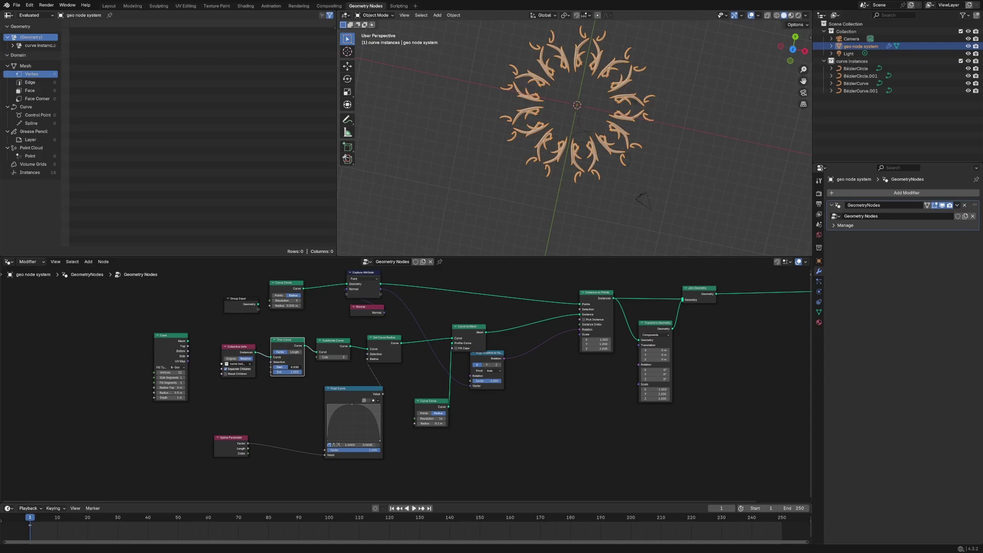
mouse_move(288, 367)
mouse_down()
mouse_move(302, 367)
mouse_move(273, 367)
mouse_move(302, 367)
mouse_up()
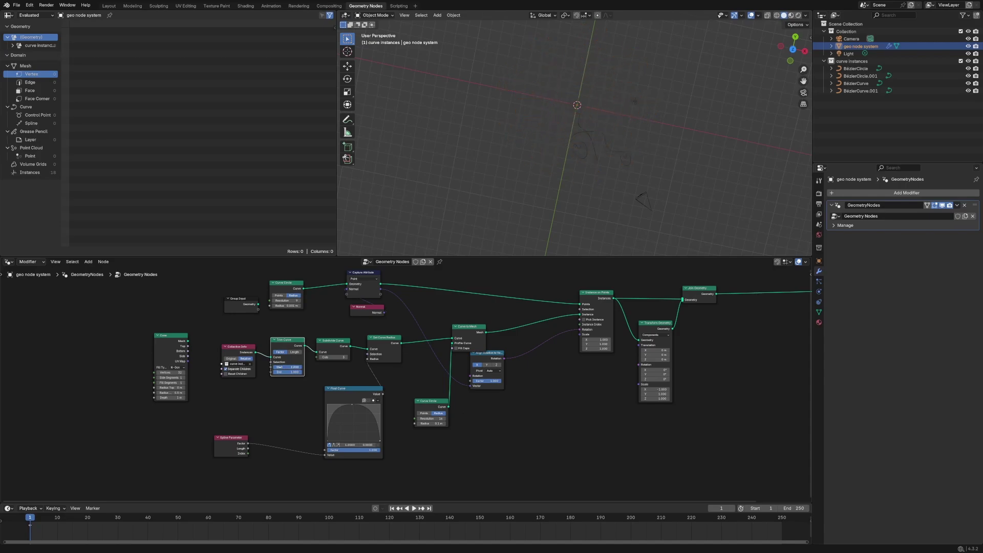